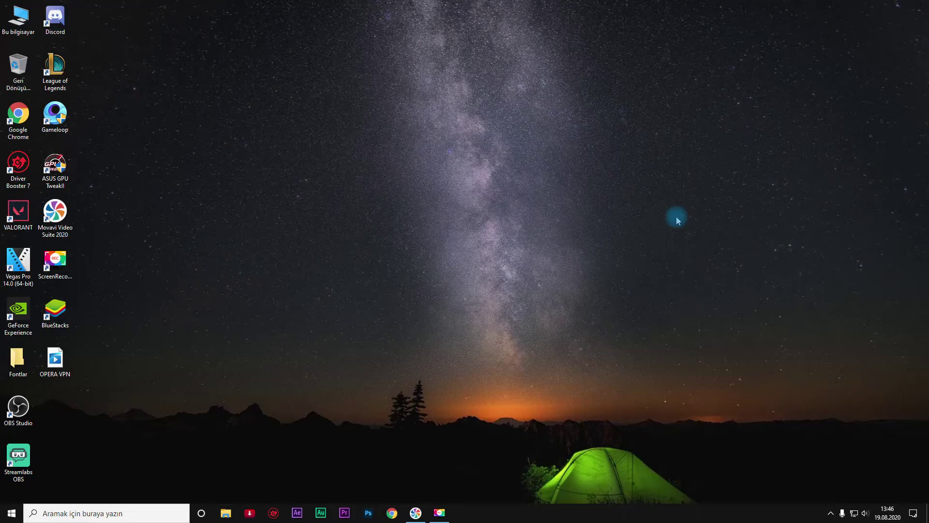
- Move the Movavi Video Suite 2020 shortcut to an empty area in the middle of the desktop
{"action": "left_click_drag", "start_coordinate": [68, 227], "coordinate": [410, 231]}
{"action": "left_click_drag", "start_coordinate": [339, 168], "coordinate": [447, 264]}
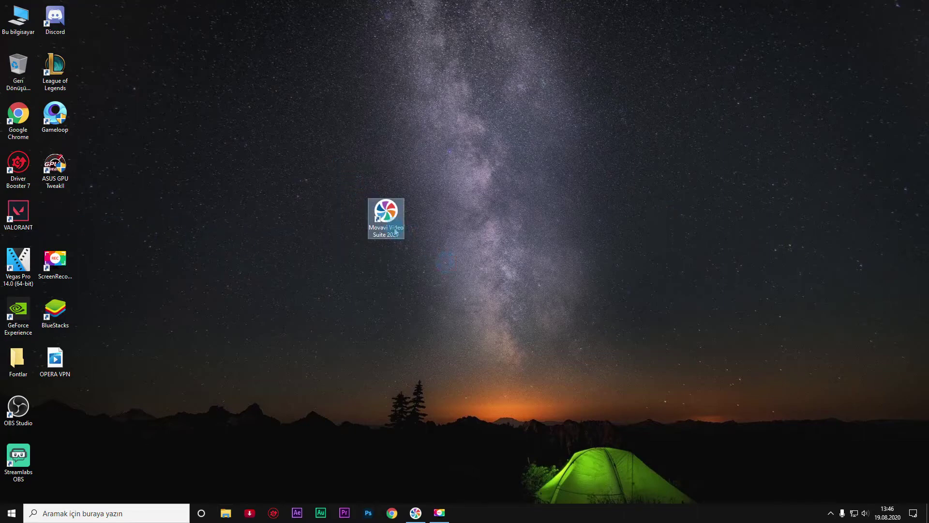
{"action": "left_click", "coordinate": [692, 139]}
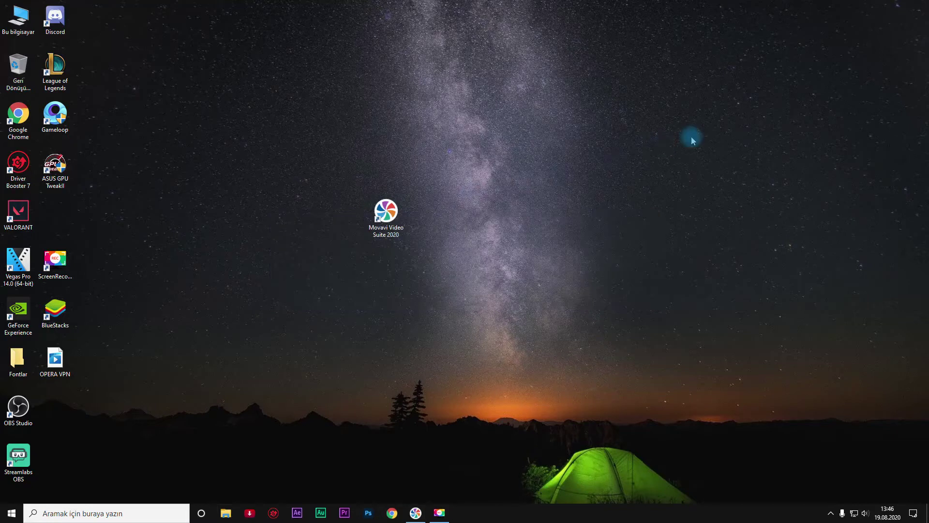
{"action": "left_click", "coordinate": [507, 266]}
{"action": "left_click", "coordinate": [569, 263]}
{"action": "left_click", "coordinate": [502, 374]}
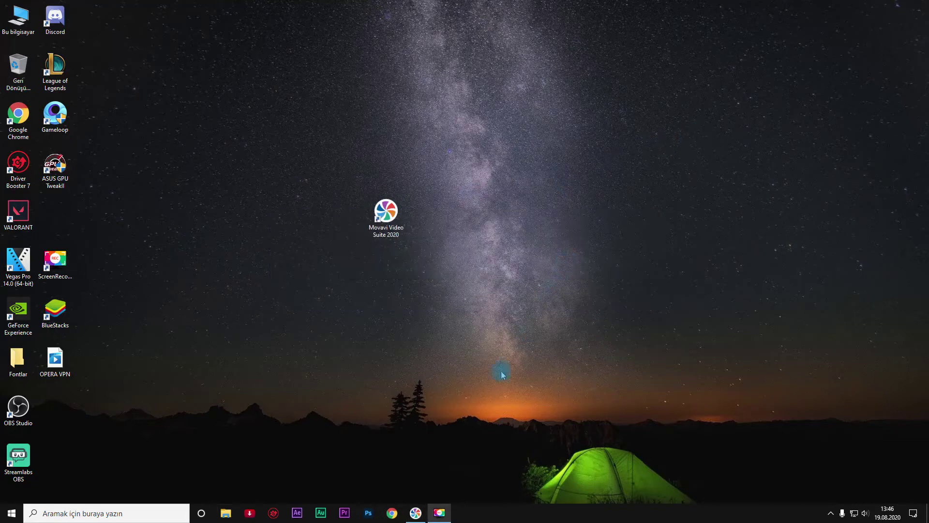
- Switch to Movavi Video Suite 2020, start a new video editing project and close the launcher window
{"action": "left_click", "coordinate": [421, 513]}
{"action": "left_click", "coordinate": [323, 216]}
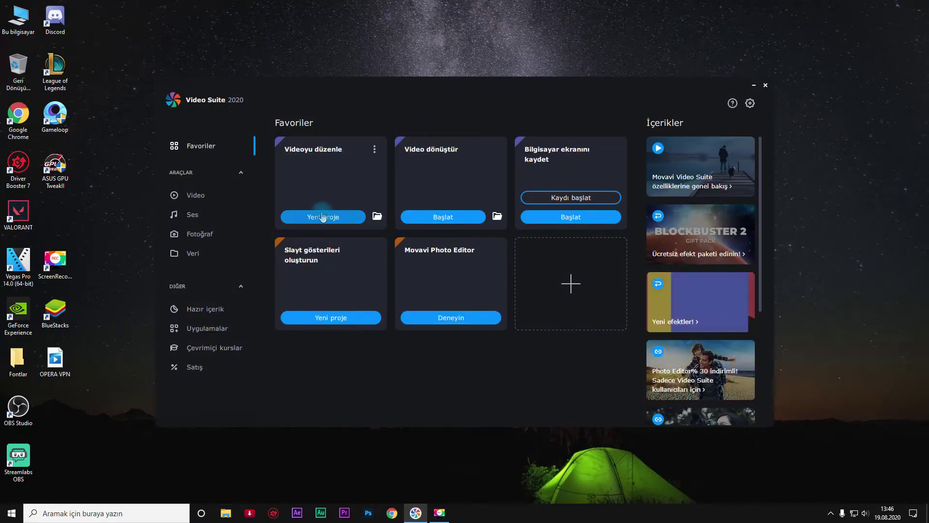
{"action": "left_click", "coordinate": [766, 85]}
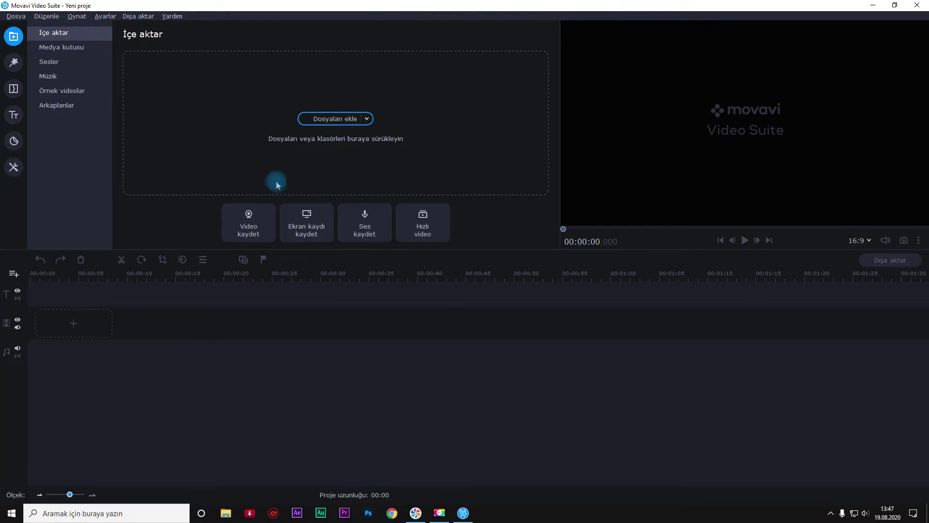
- Import the OPERA VPN video from the desktop onto the project's video track, keeping the editor maximized once it is added
{"action": "double_click", "coordinate": [430, 5]}
{"action": "left_click_drag", "start_coordinate": [429, 44], "coordinate": [467, 34]}
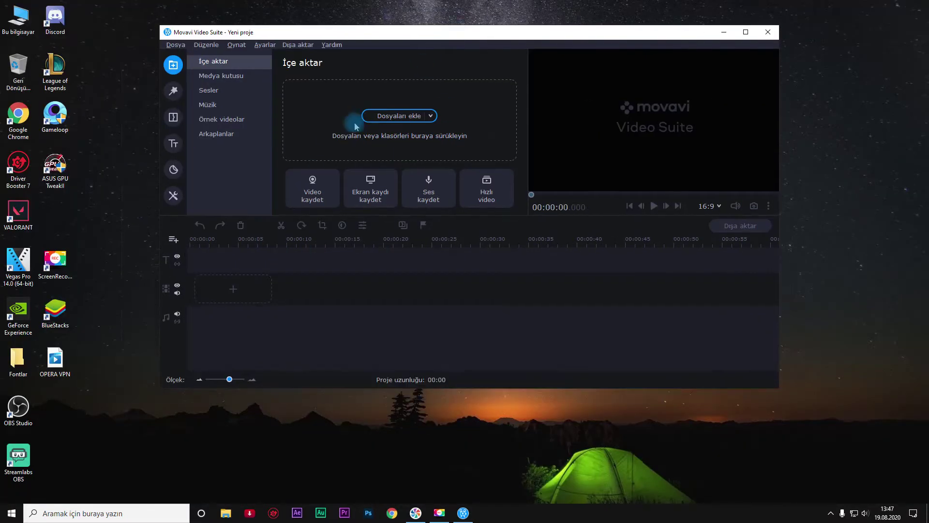
{"action": "left_click_drag", "start_coordinate": [76, 360], "coordinate": [226, 296]}
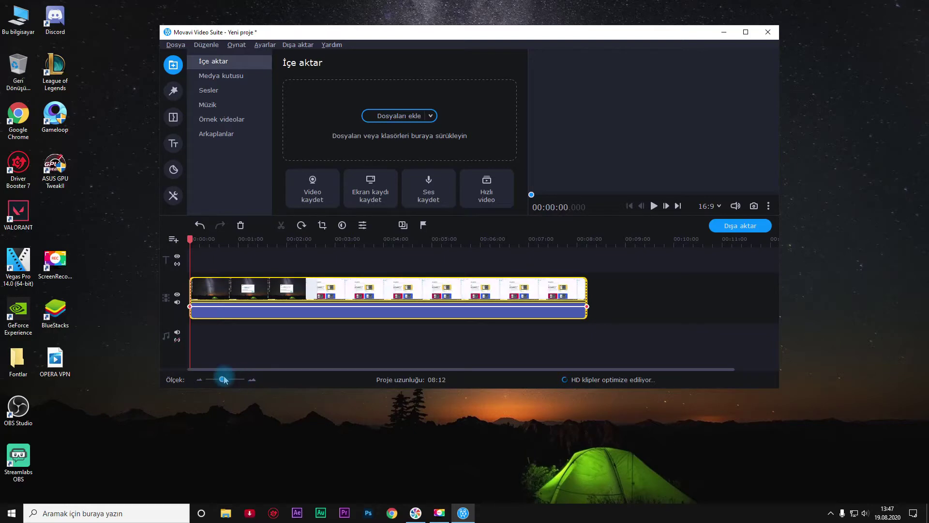
{"action": "left_click", "coordinate": [749, 34]}
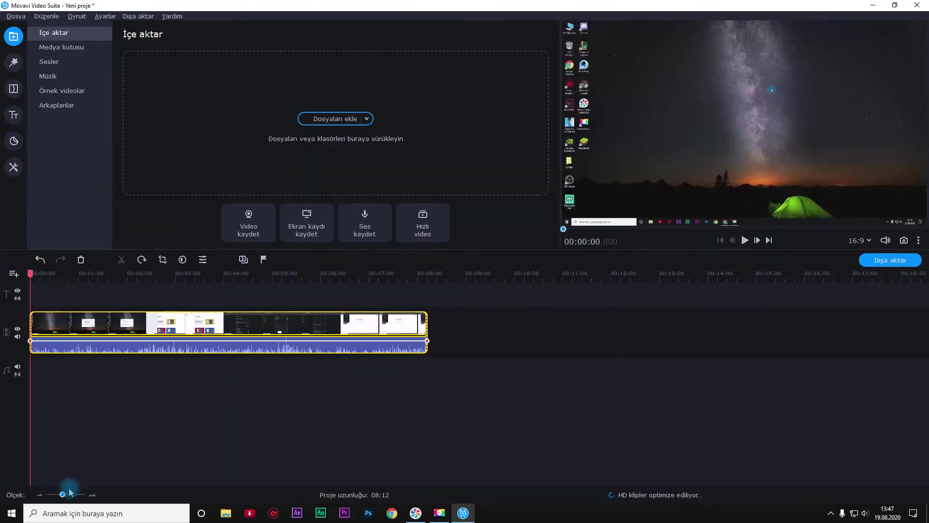
- Scale the timeline to 15-second intervals and check several points of the video, returning the playhead to the start
{"action": "left_click_drag", "start_coordinate": [63, 493], "coordinate": [58, 498]}
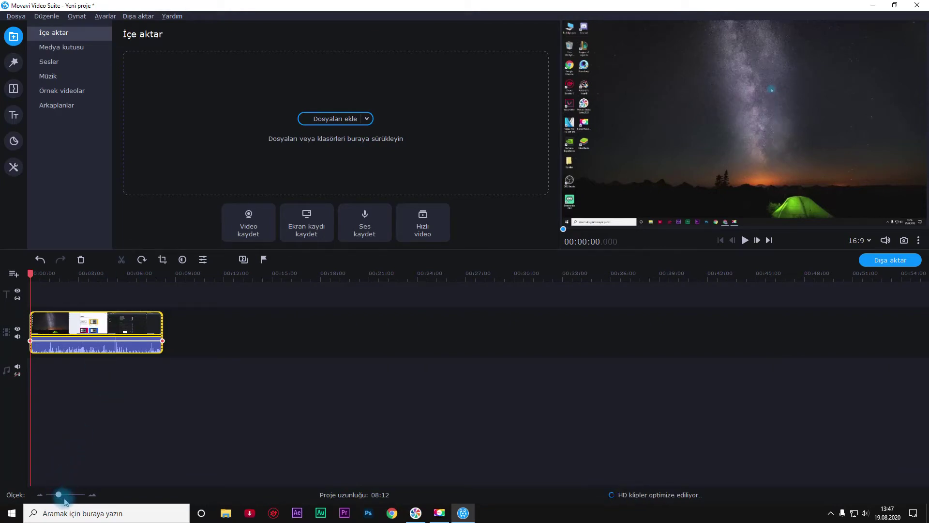
{"action": "left_click_drag", "start_coordinate": [58, 496], "coordinate": [66, 496]}
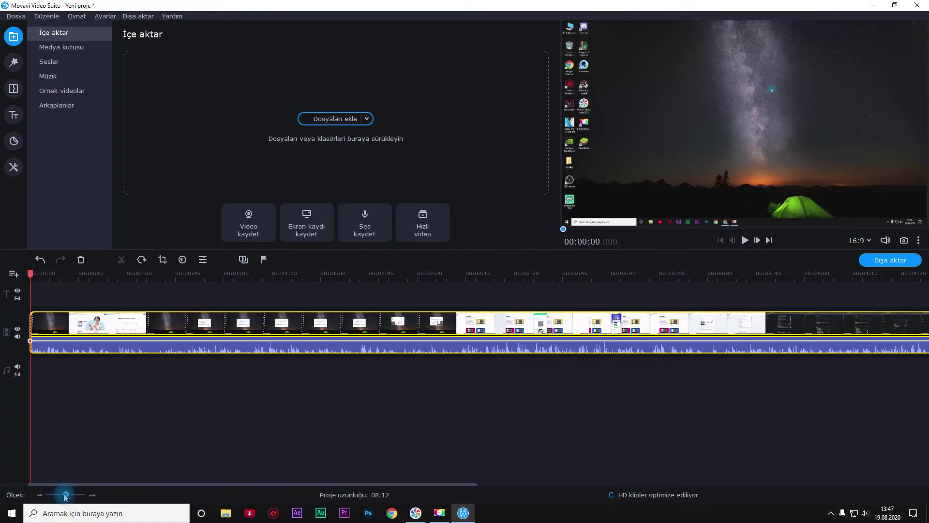
{"action": "left_click", "coordinate": [174, 322]}
{"action": "left_click", "coordinate": [268, 323]}
{"action": "left_click", "coordinate": [560, 321]}
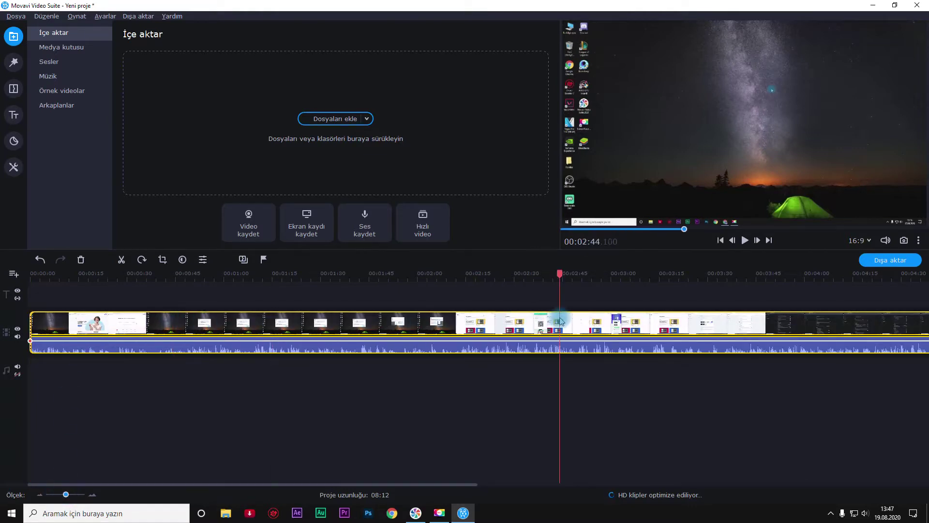
{"action": "left_click", "coordinate": [38, 321]}
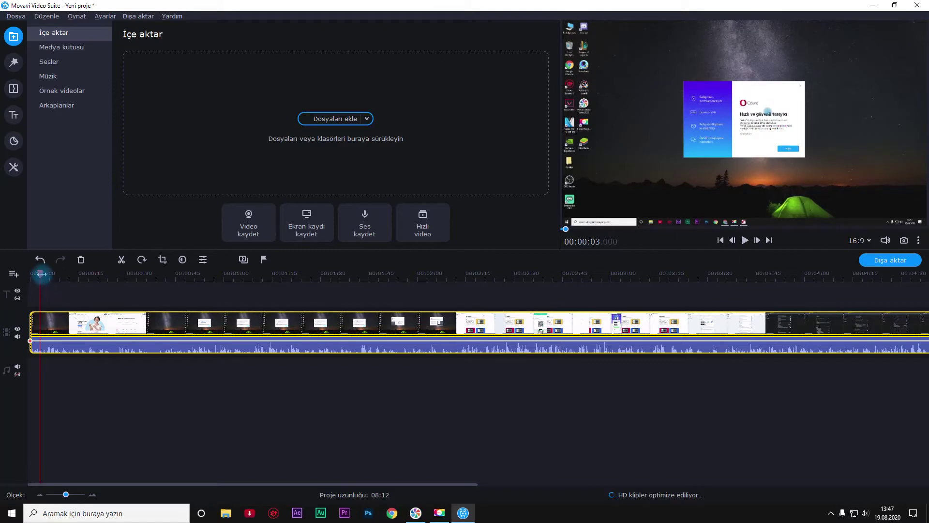
{"action": "left_click_drag", "start_coordinate": [41, 273], "coordinate": [30, 273]}
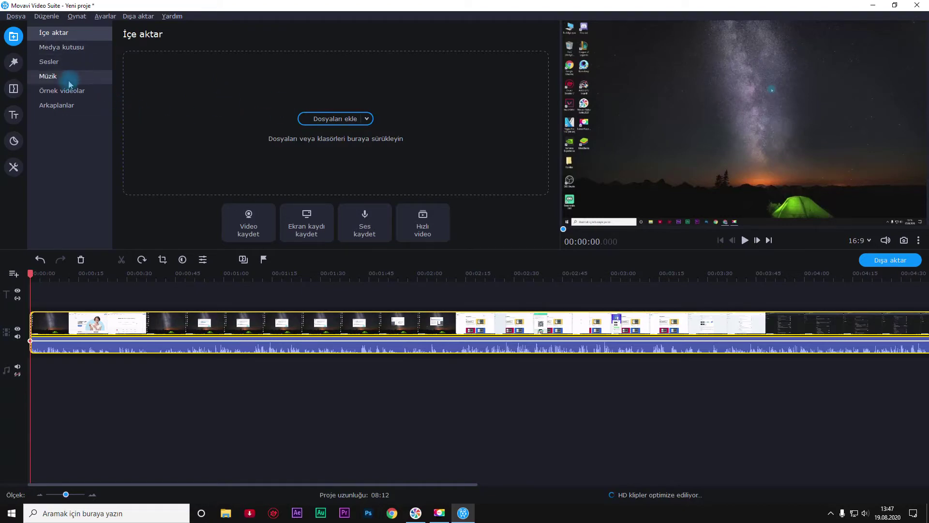
- Browse the built-in music library and preview several tracks, including Anın tadını çıkar, Cesur ve genç, İsyan and Mum ışığı
{"action": "left_click", "coordinate": [53, 77]}
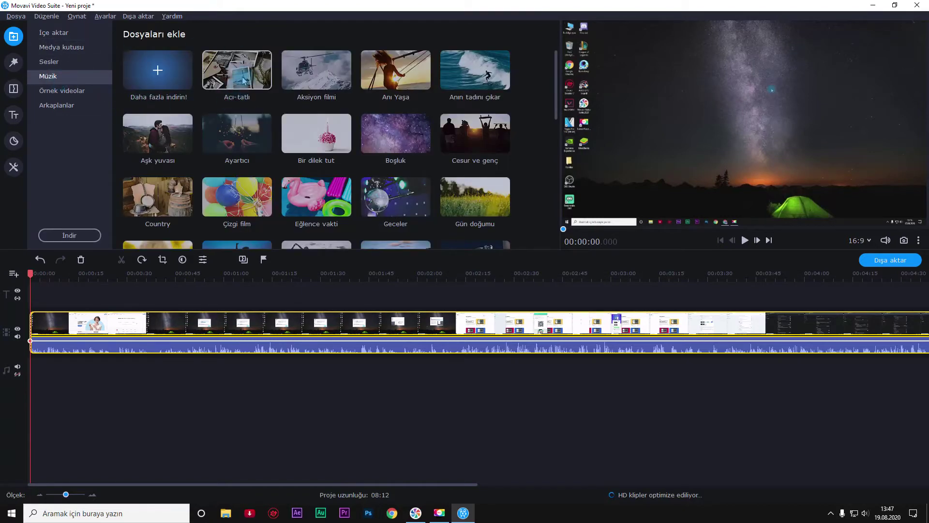
{"action": "scroll", "coordinate": [244, 79], "scroll_direction": "down", "scroll_amount": 3}
{"action": "scroll", "coordinate": [245, 77], "scroll_direction": "up", "scroll_amount": 3}
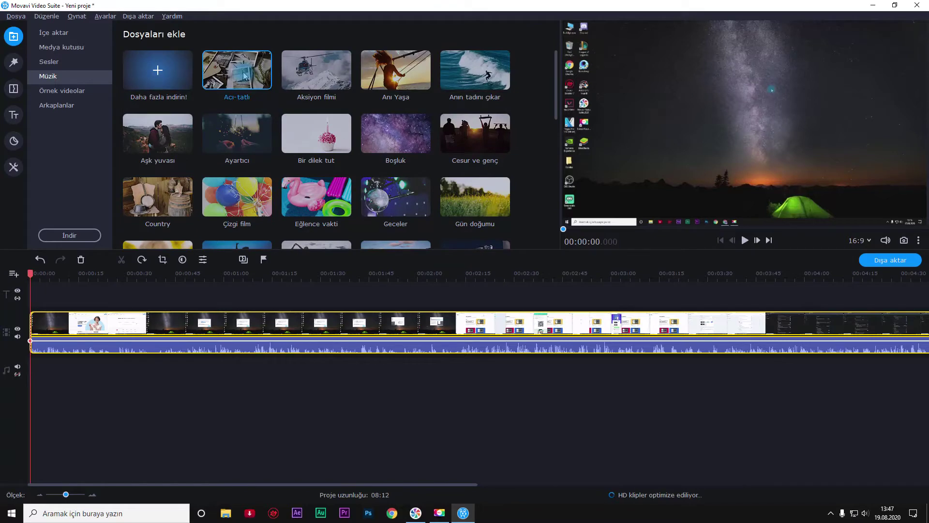
{"action": "left_click", "coordinate": [245, 76]}
{"action": "left_click", "coordinate": [322, 73]}
{"action": "left_click", "coordinate": [455, 79]}
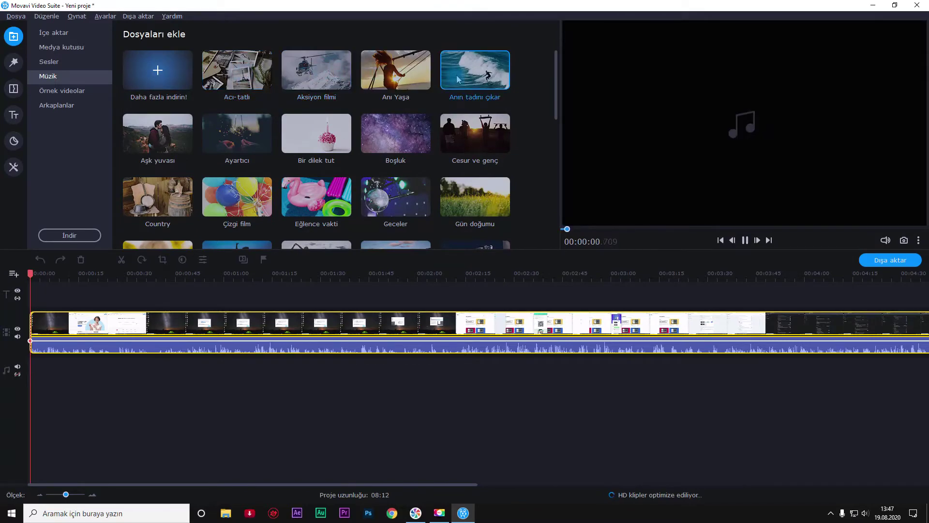
{"action": "left_click", "coordinate": [482, 134]}
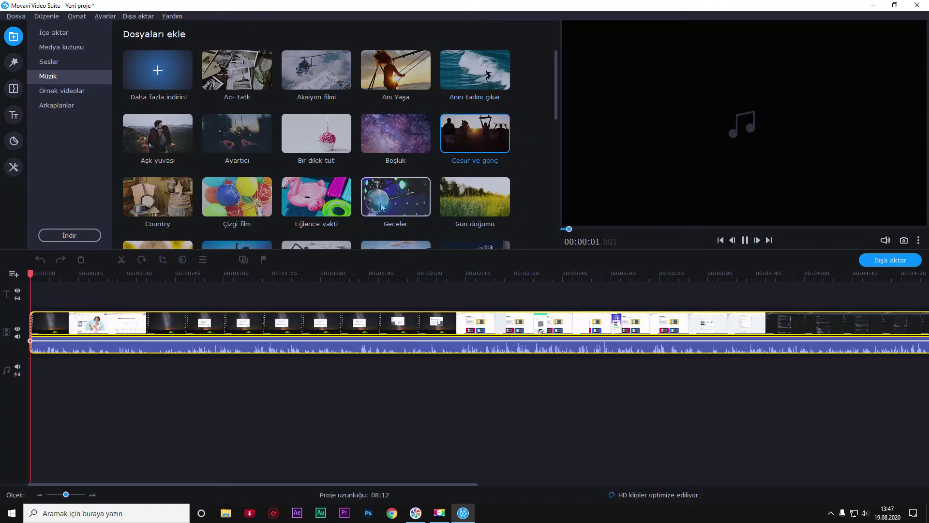
{"action": "scroll", "coordinate": [402, 145], "scroll_direction": "down", "scroll_amount": 1}
{"action": "left_click", "coordinate": [485, 208]}
{"action": "scroll", "coordinate": [485, 220], "scroll_direction": "down", "scroll_amount": 1}
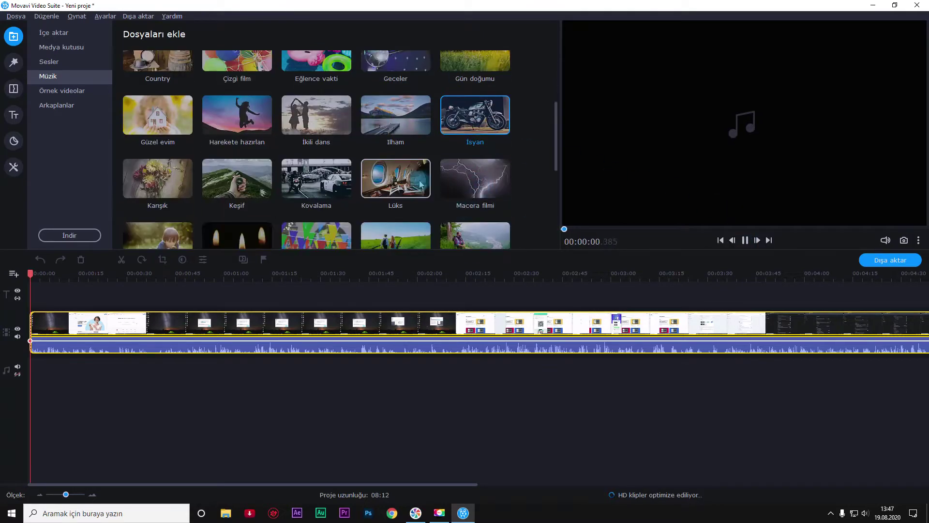
{"action": "left_click", "coordinate": [320, 124]}
{"action": "scroll", "coordinate": [308, 122], "scroll_direction": "down", "scroll_amount": 2}
{"action": "left_click", "coordinate": [227, 157]}
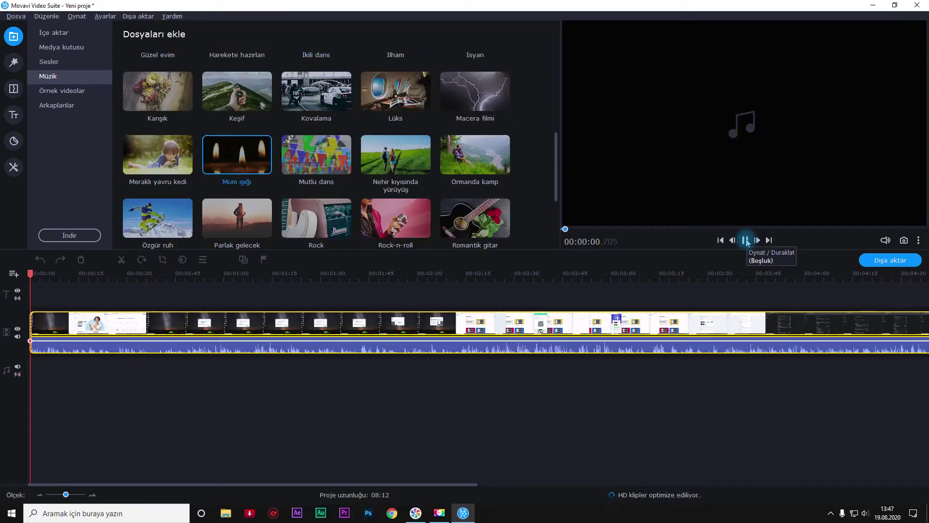
{"action": "left_click", "coordinate": [745, 240]}
{"action": "scroll", "coordinate": [407, 128], "scroll_direction": "down", "scroll_amount": 3}
{"action": "scroll", "coordinate": [377, 184], "scroll_direction": "up", "scroll_amount": 3}
{"action": "scroll", "coordinate": [372, 191], "scroll_direction": "up", "scroll_amount": 5}
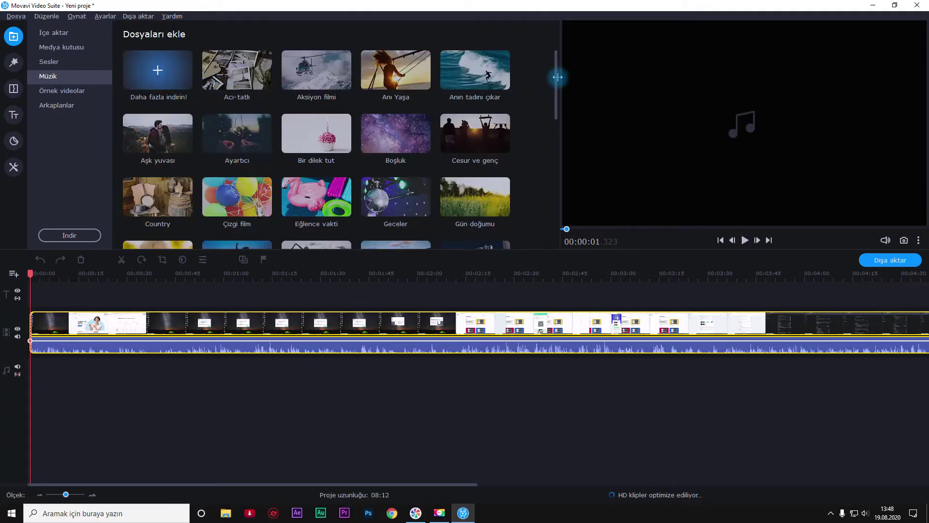
{"action": "mouse_move", "coordinate": [556, 78]}
{"action": "left_mouse_down"}
{"action": "mouse_move", "coordinate": [550, 212]}
{"action": "mouse_move", "coordinate": [545, 72]}
{"action": "left_mouse_up"}
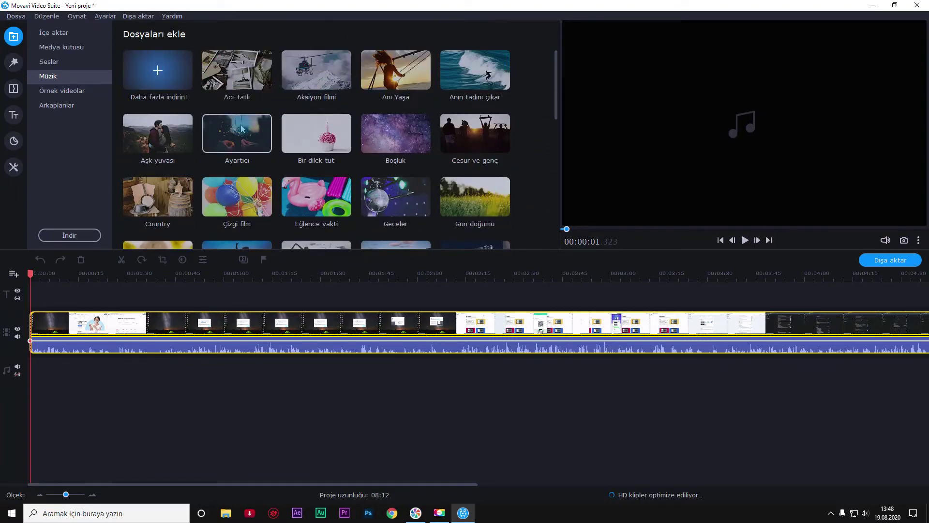
- Try the Kağıt uçaklar filter on the whole OPERA VPN clip and check it at several points
{"action": "left_click", "coordinate": [14, 62]}
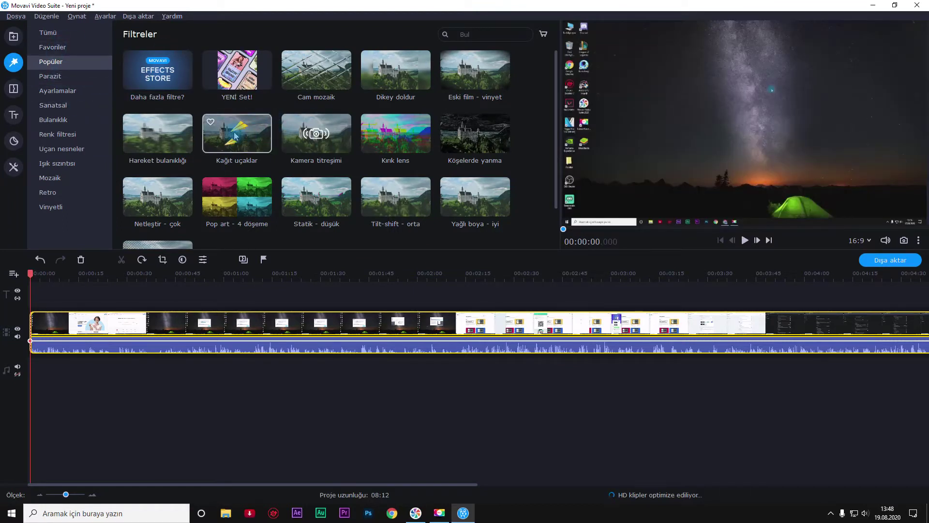
{"action": "left_click_drag", "start_coordinate": [232, 125], "coordinate": [196, 323]}
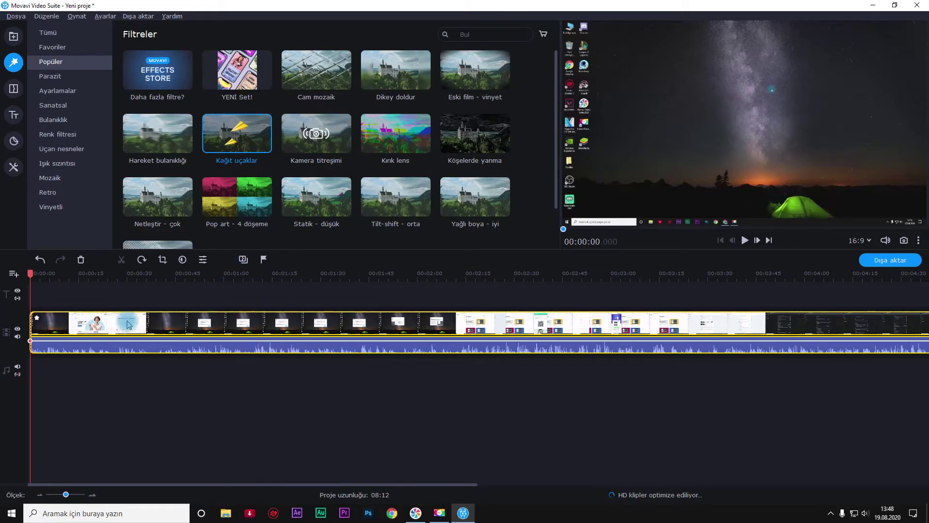
{"action": "left_click", "coordinate": [78, 322]}
{"action": "left_click", "coordinate": [202, 324]}
{"action": "left_click", "coordinate": [269, 321]}
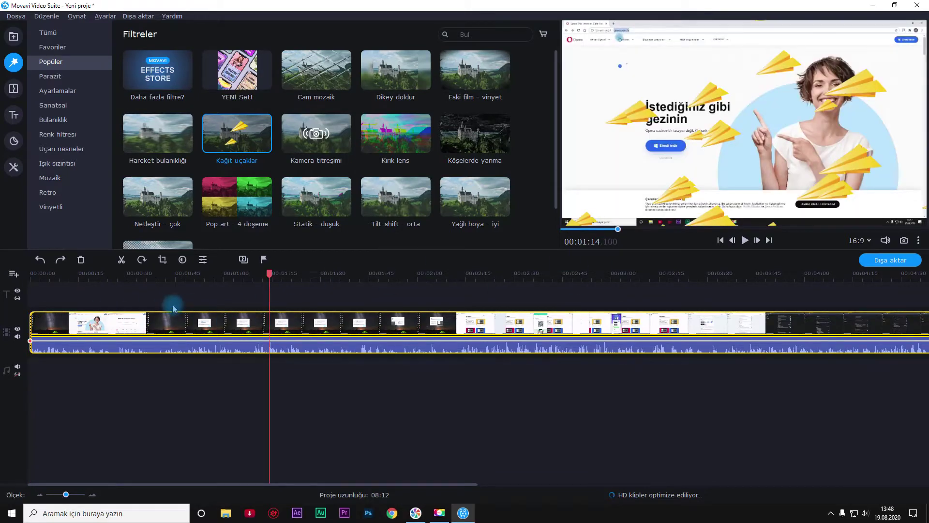
- Split the clip at about 00:00:40.65 and 00:00:45.45 to isolate a short segment
{"action": "left_click_drag", "start_coordinate": [269, 273], "coordinate": [78, 275]}
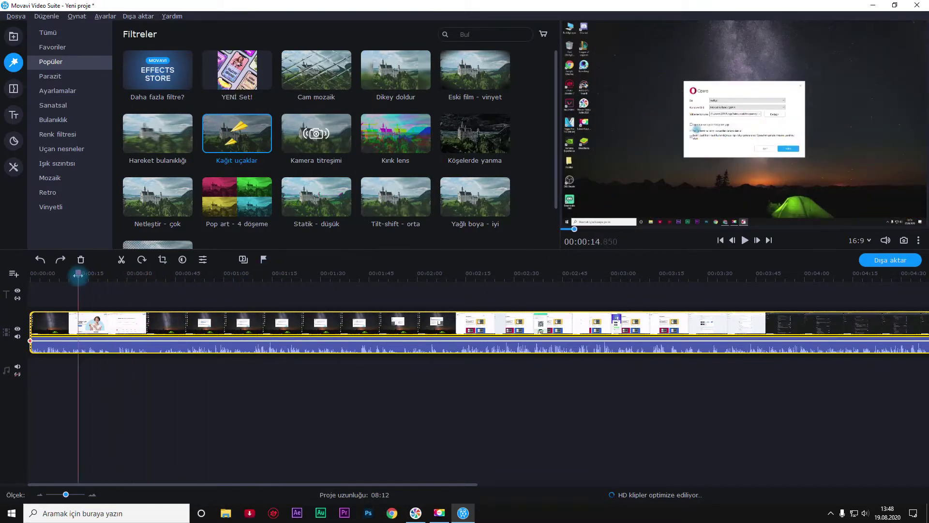
{"action": "left_click_drag", "start_coordinate": [153, 285], "coordinate": [176, 271]}
{"action": "left_click", "coordinate": [122, 260]}
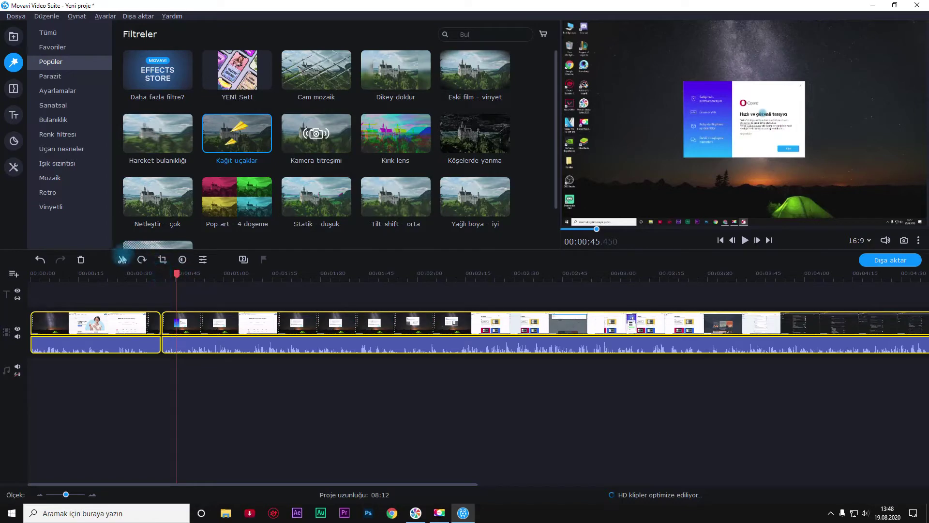
{"action": "left_click", "coordinate": [122, 260]}
- Apply the Kağıt uçaklar filter only to the short segment between the two cuts
{"action": "left_click", "coordinate": [171, 323]}
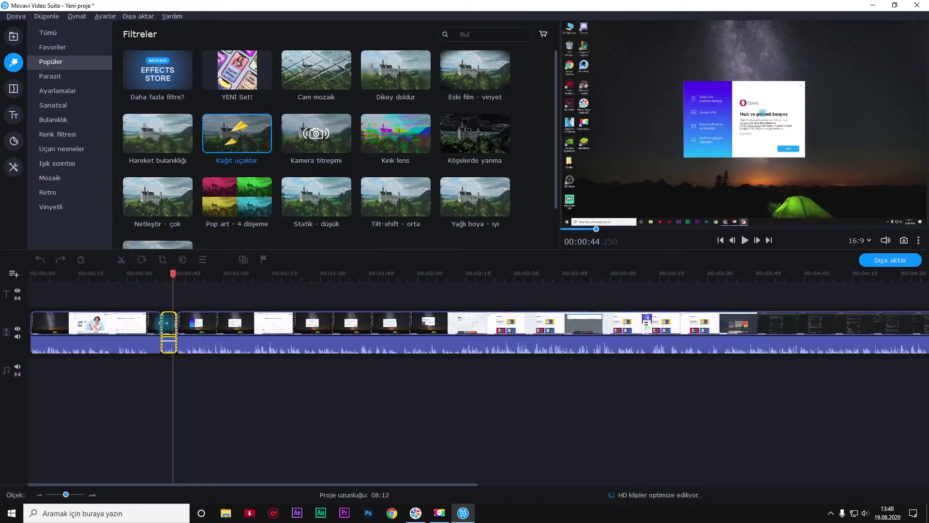
{"action": "left_click", "coordinate": [165, 323]}
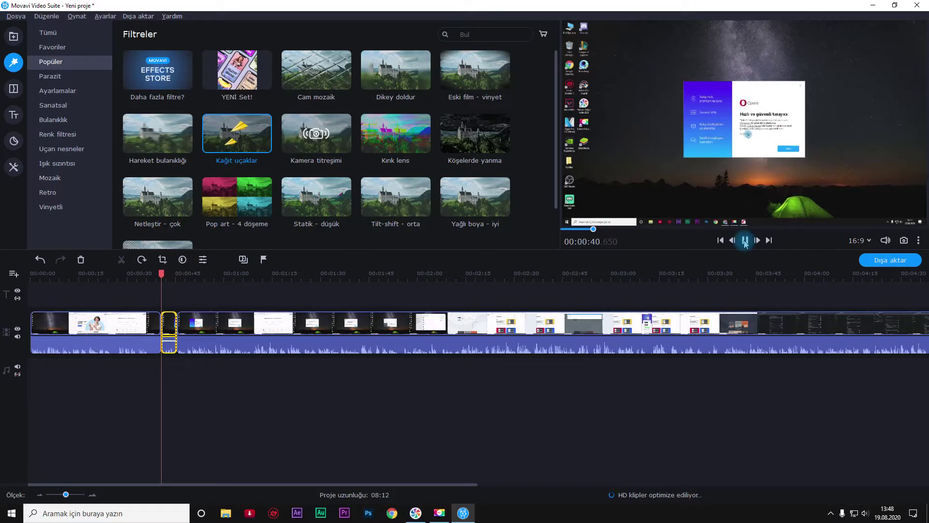
{"action": "left_click_drag", "start_coordinate": [236, 131], "coordinate": [170, 323]}
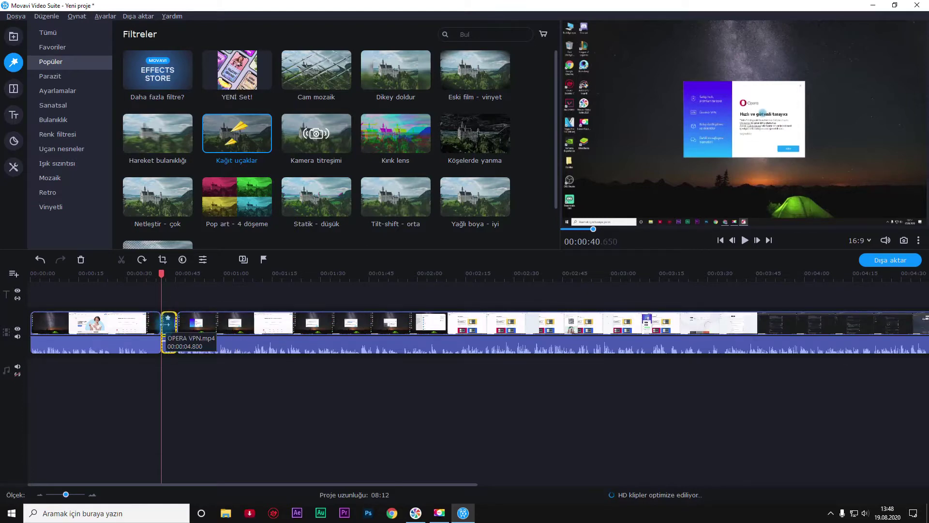
- Set the intensity of the short segment's Kağıt uçaklar filter to 79%
{"action": "left_click", "coordinate": [167, 319]}
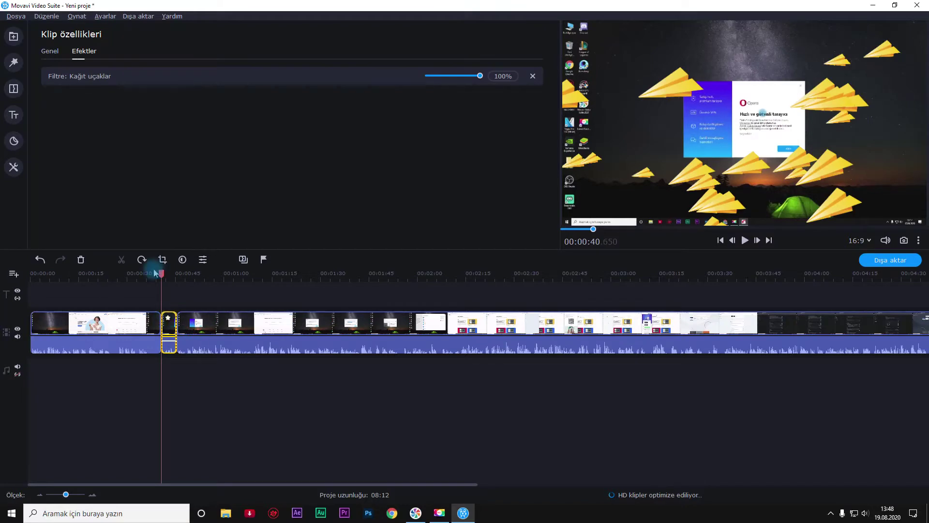
{"action": "left_click_drag", "start_coordinate": [481, 76], "coordinate": [460, 76]}
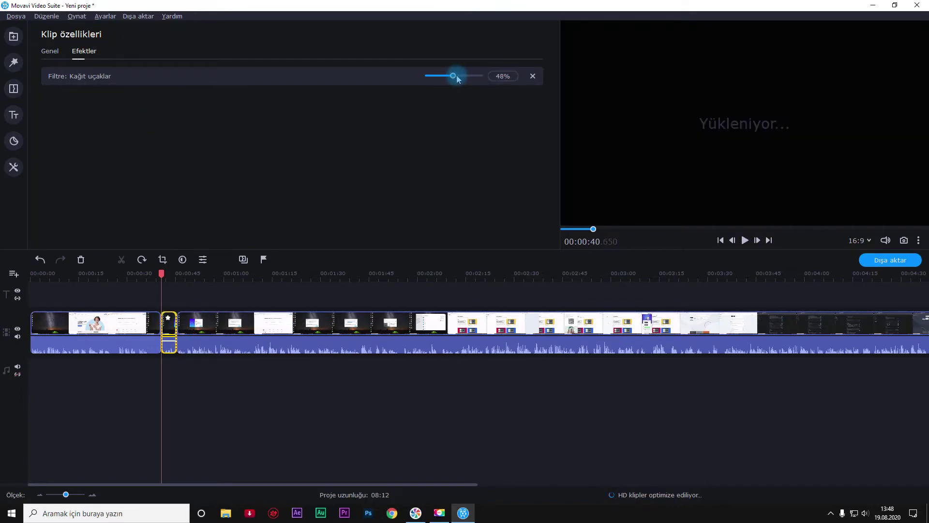
{"action": "left_click_drag", "start_coordinate": [458, 79], "coordinate": [471, 79]}
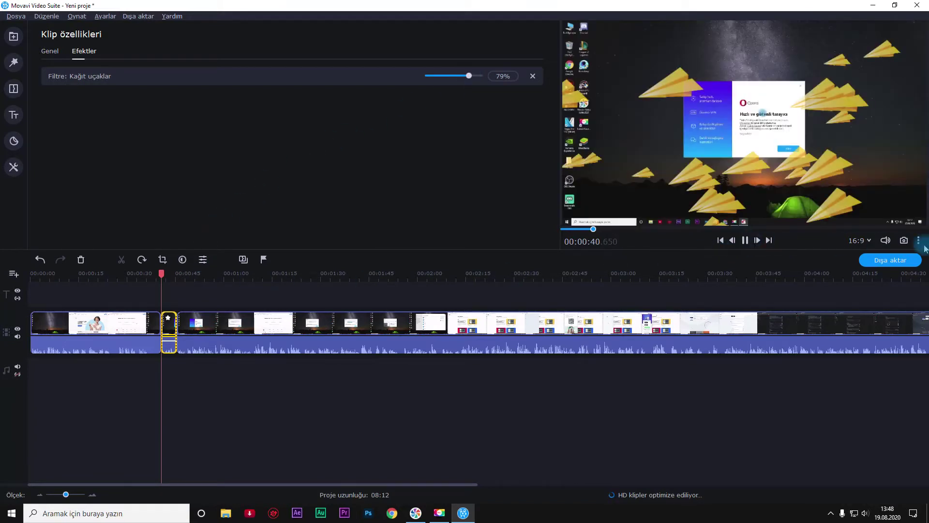
- Play back the filtered segment and the end of the unfiltered clip before it to compare them
{"action": "left_click", "coordinate": [745, 240]}
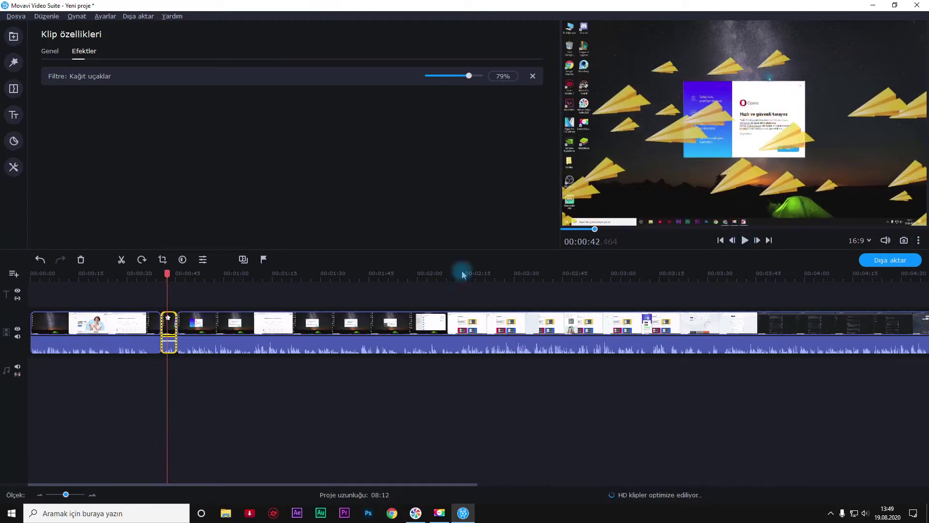
{"action": "left_click", "coordinate": [149, 326]}
{"action": "left_click", "coordinate": [745, 241]}
{"action": "left_click", "coordinate": [746, 240]}
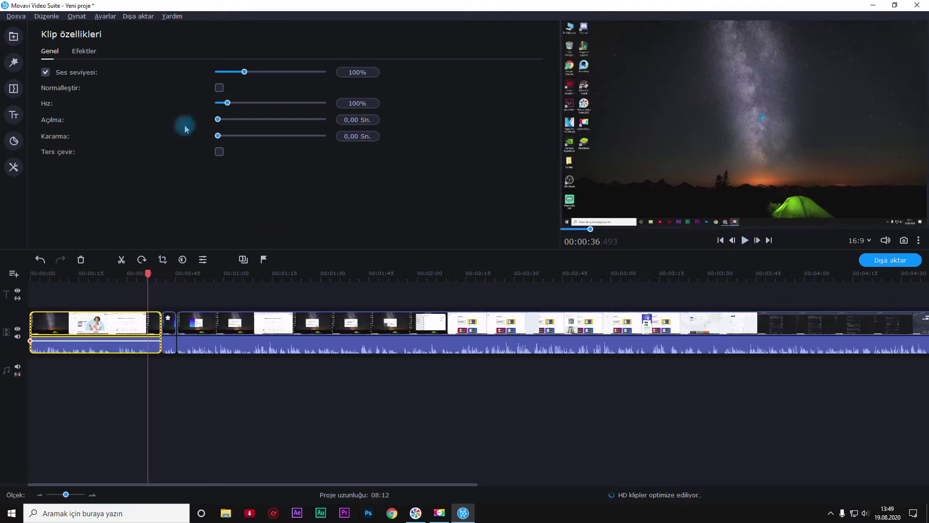
- Examine the available filters by category, including Sanatsal, Bulanıklık, Renk filtresi, Mozaik, Retro, Vinyetli, Favoriler and Popüler
{"action": "left_click", "coordinate": [11, 66]}
{"action": "left_click", "coordinate": [73, 76]}
{"action": "left_click", "coordinate": [66, 91]}
{"action": "left_click", "coordinate": [65, 106]}
{"action": "left_click", "coordinate": [63, 120]}
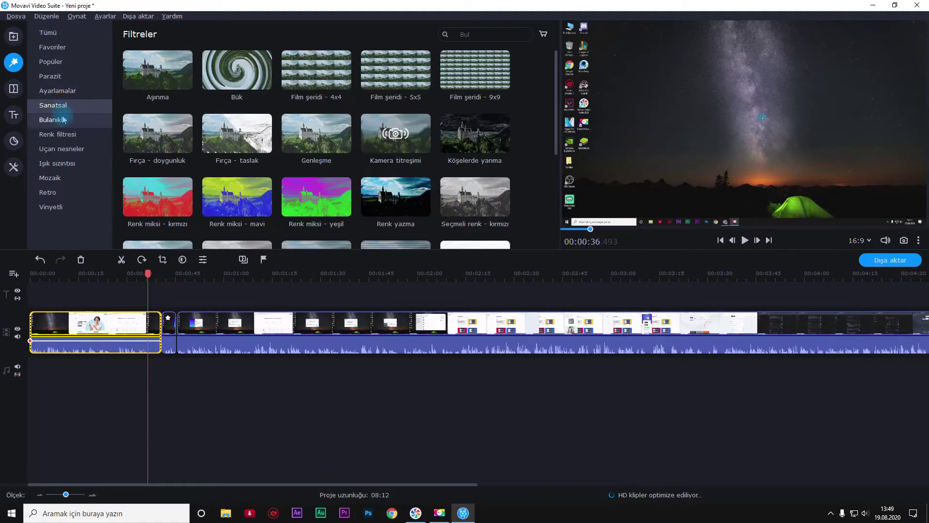
{"action": "left_click", "coordinate": [63, 134]}
{"action": "scroll", "coordinate": [383, 145], "scroll_direction": "down", "scroll_amount": 5}
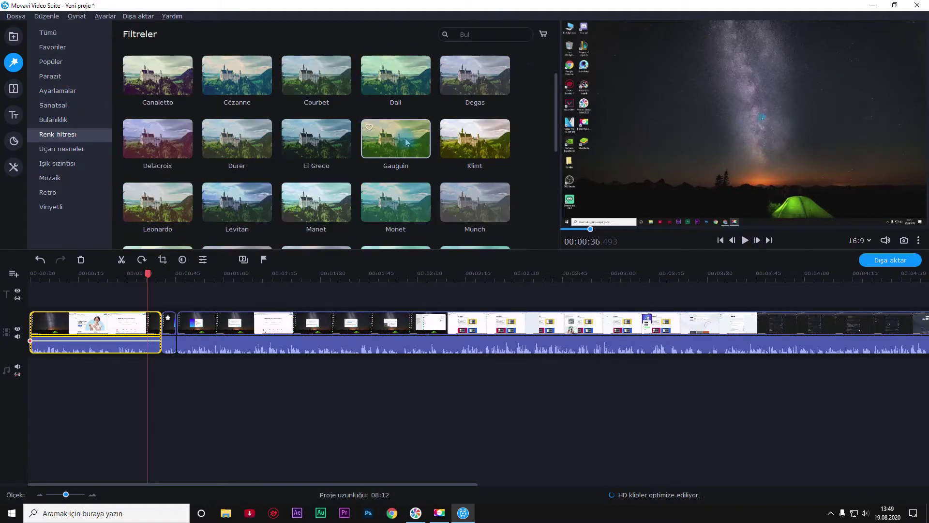
{"action": "scroll", "coordinate": [377, 158], "scroll_direction": "up", "scroll_amount": 4}
{"action": "scroll", "coordinate": [376, 158], "scroll_direction": "down", "scroll_amount": 1}
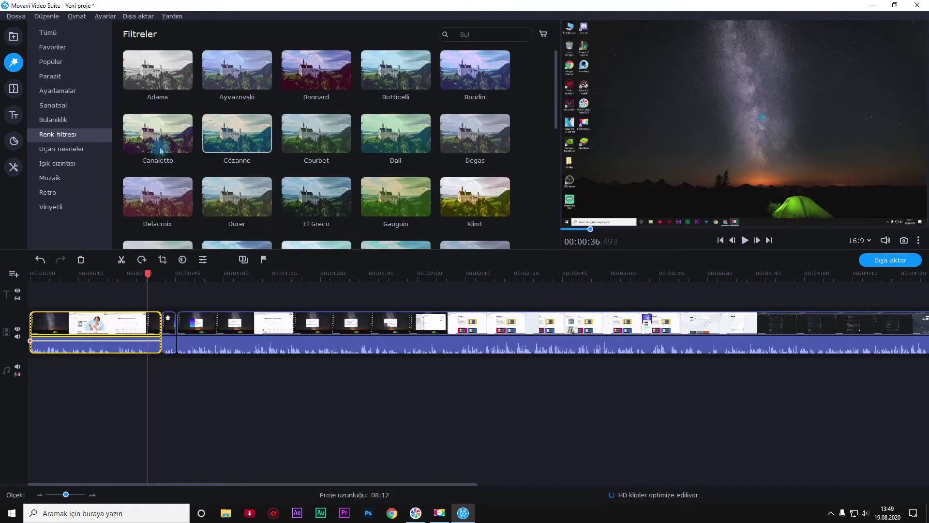
{"action": "left_click", "coordinate": [60, 148]}
{"action": "left_click", "coordinate": [66, 164]}
{"action": "left_click", "coordinate": [61, 179]}
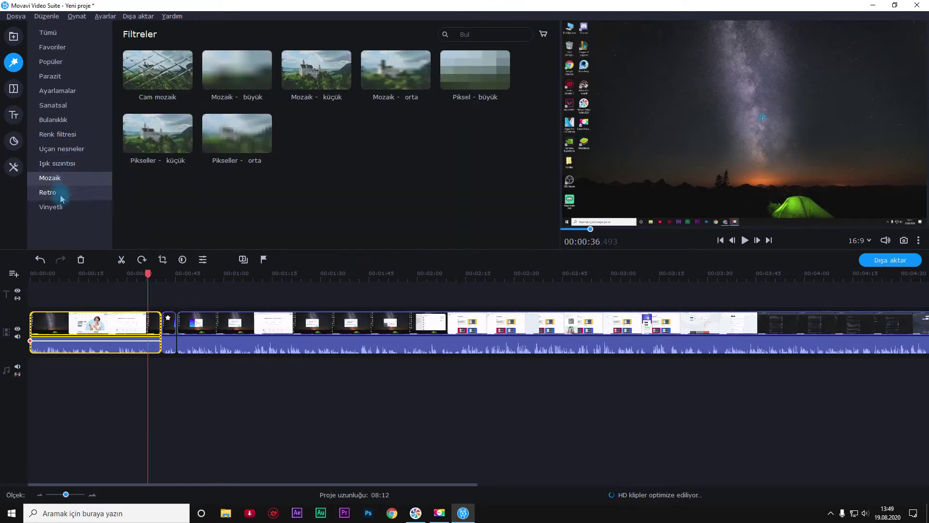
{"action": "left_click", "coordinate": [57, 193]}
{"action": "left_click", "coordinate": [59, 207]}
{"action": "left_click", "coordinate": [61, 62]}
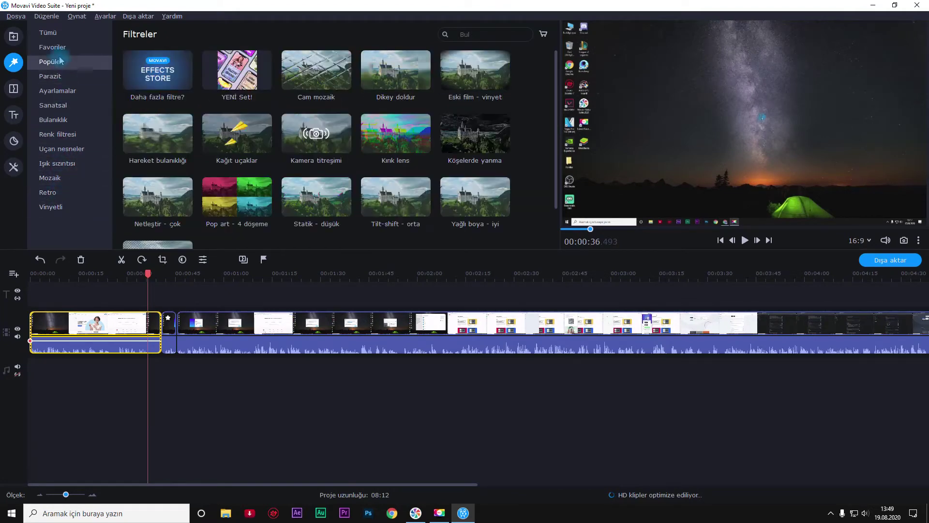
{"action": "left_click", "coordinate": [57, 47]}
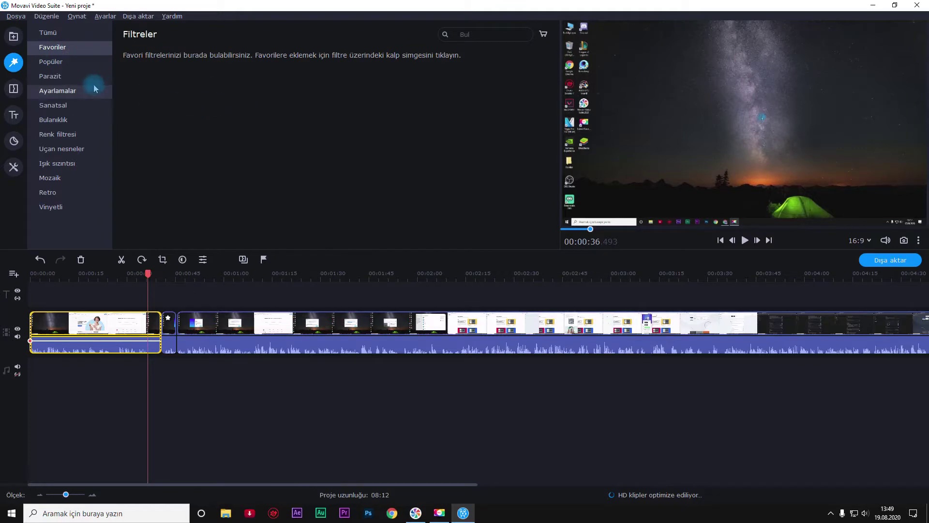
{"action": "left_click", "coordinate": [74, 61]}
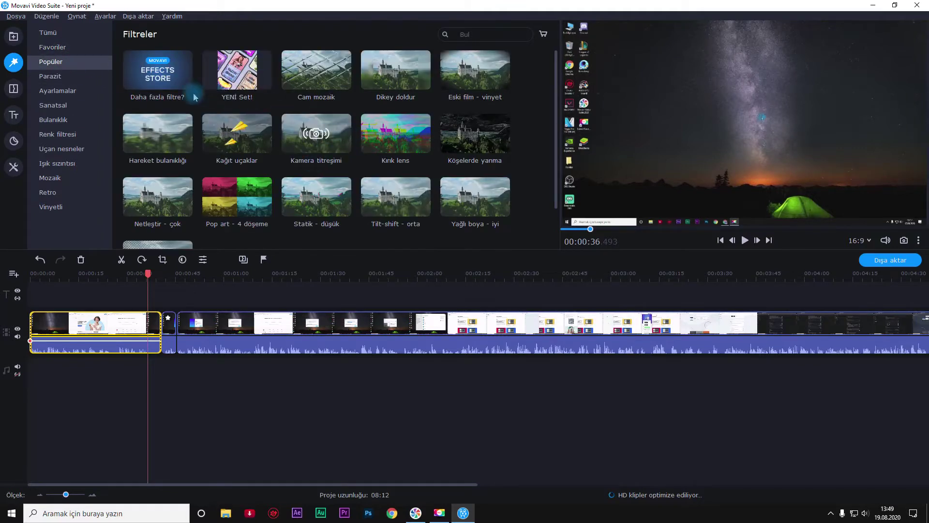
- Examine the available transitions by category, from Popüler and Paralaks through Solma, Bloklar and Yamult to Zumla
{"action": "left_click", "coordinate": [11, 89]}
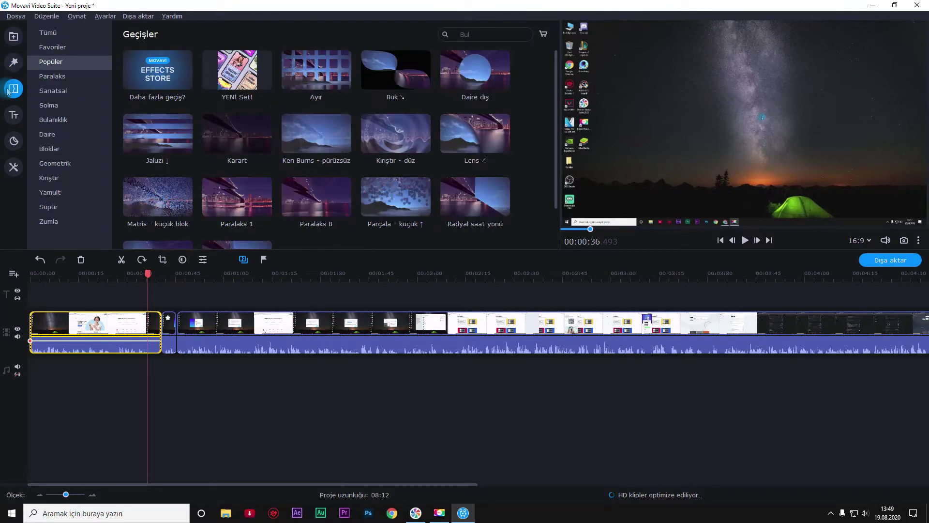
{"action": "scroll", "coordinate": [317, 77], "scroll_direction": "down", "scroll_amount": 1}
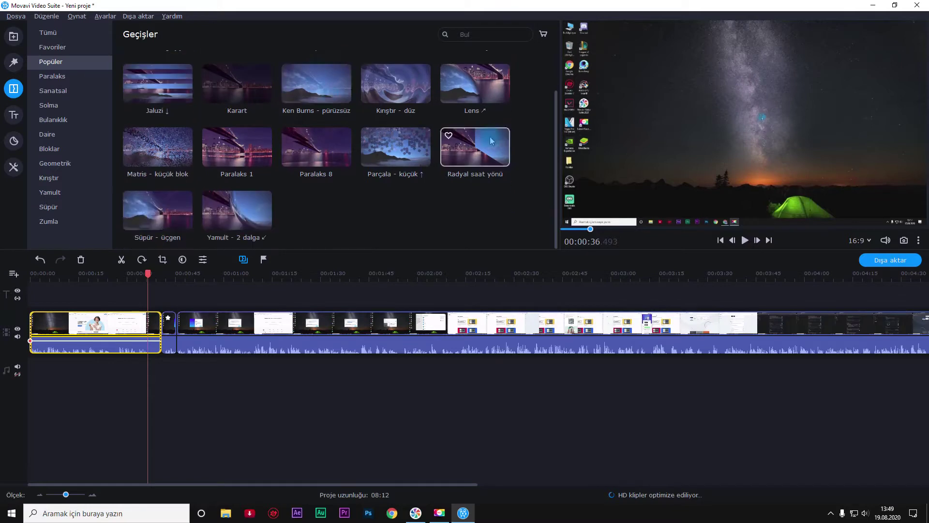
{"action": "scroll", "coordinate": [492, 141], "scroll_direction": "up", "scroll_amount": 1}
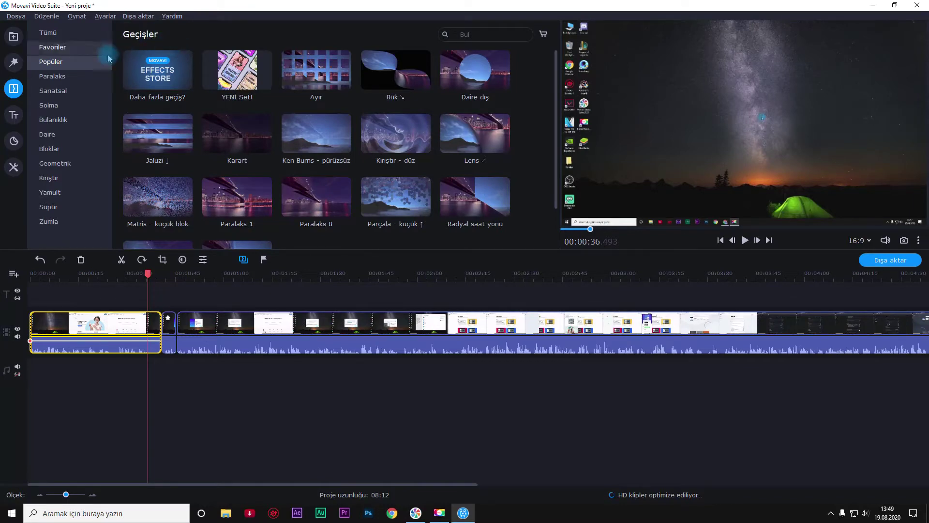
{"action": "left_click", "coordinate": [62, 77]}
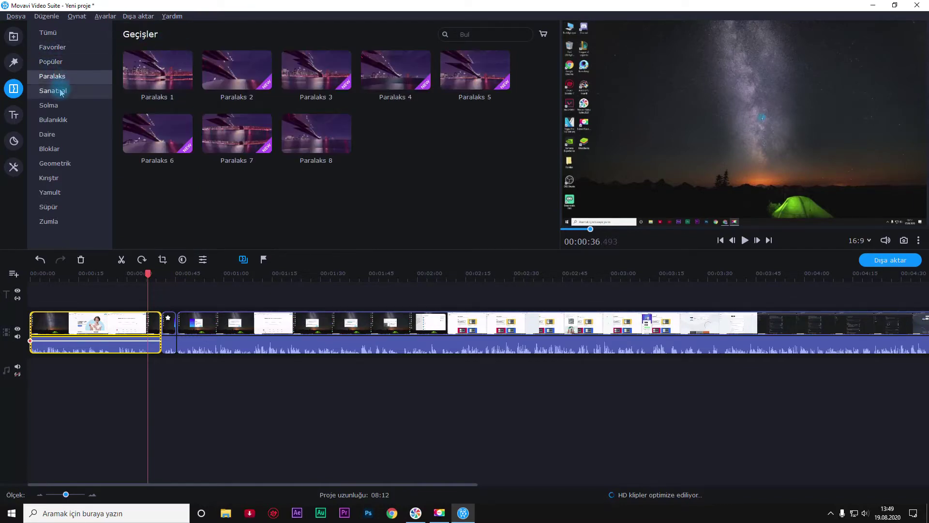
{"action": "left_click", "coordinate": [62, 91]}
{"action": "left_click", "coordinate": [60, 105]}
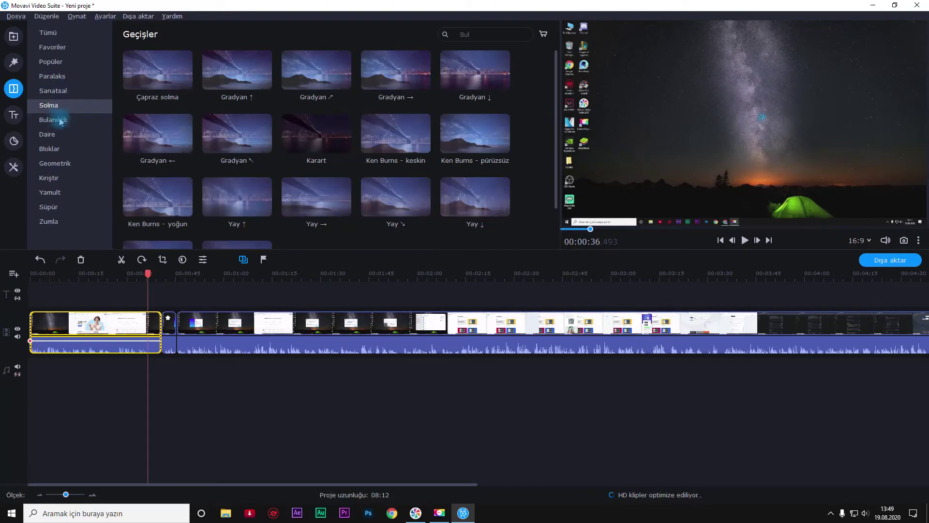
{"action": "left_click", "coordinate": [61, 121]}
{"action": "left_click", "coordinate": [62, 135]}
{"action": "left_click", "coordinate": [60, 150]}
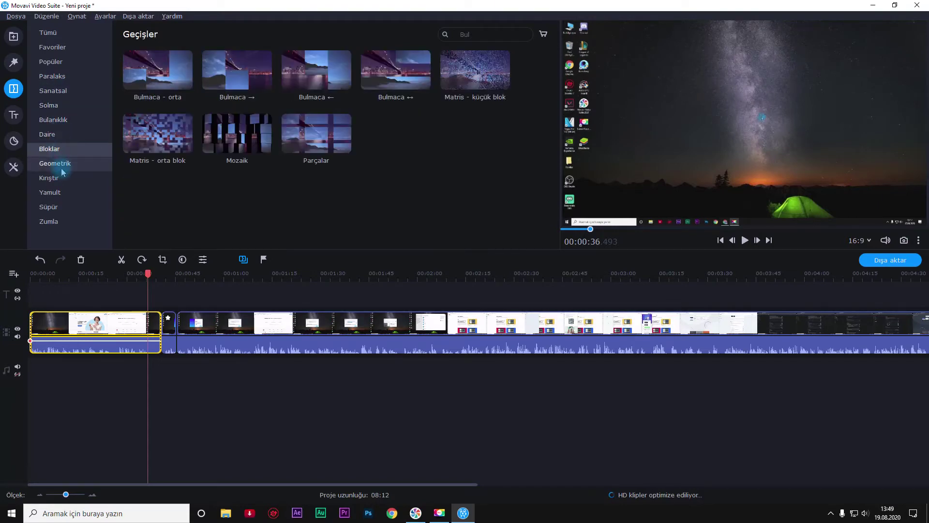
{"action": "left_click", "coordinate": [61, 164]}
{"action": "left_click", "coordinate": [62, 179]}
{"action": "left_click", "coordinate": [62, 194]}
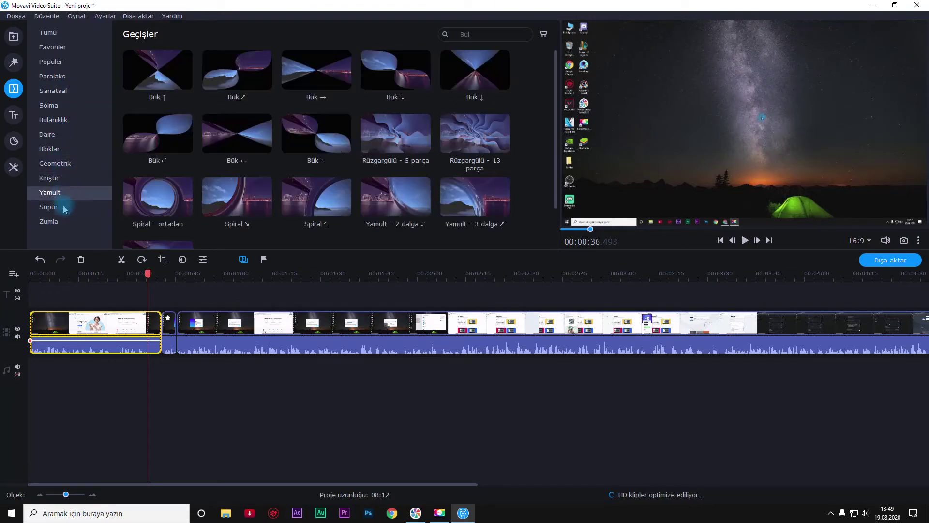
{"action": "left_click", "coordinate": [61, 207]}
{"action": "left_click", "coordinate": [61, 221]}
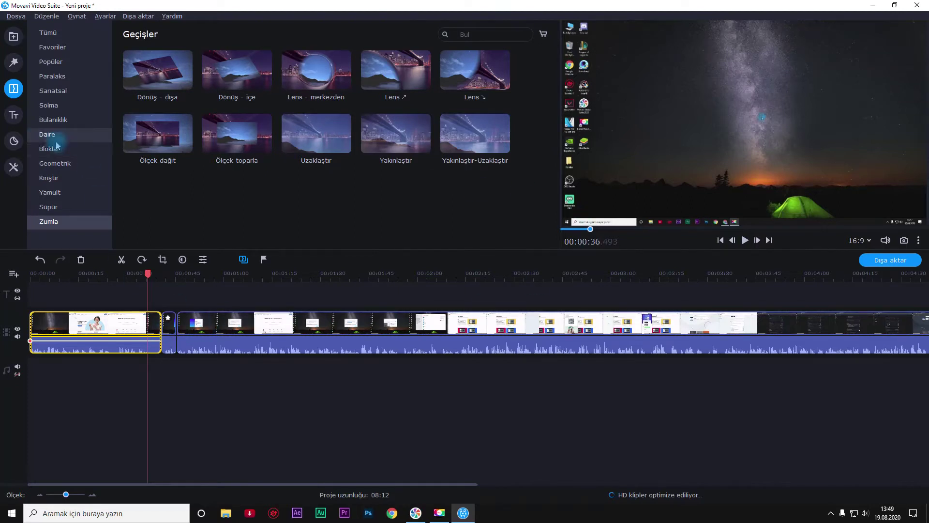
- Examine the title templates in the Popüler, Basit, Sanatsal, Açılış, Baloncuk, Favoriler and saved Başlıklarım categories
{"action": "left_click", "coordinate": [13, 115]}
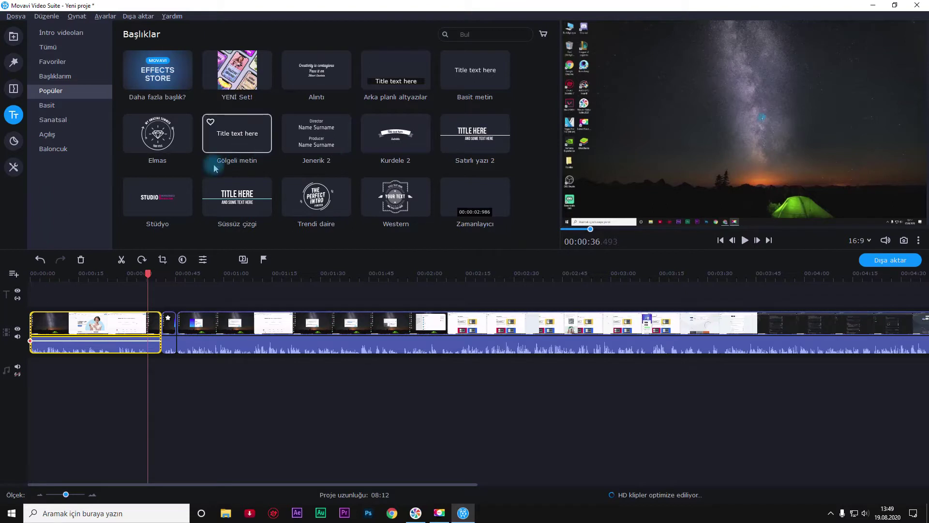
{"action": "left_click", "coordinate": [47, 105]}
{"action": "left_click", "coordinate": [51, 119]}
{"action": "left_click", "coordinate": [47, 134]}
{"action": "left_click", "coordinate": [50, 149]}
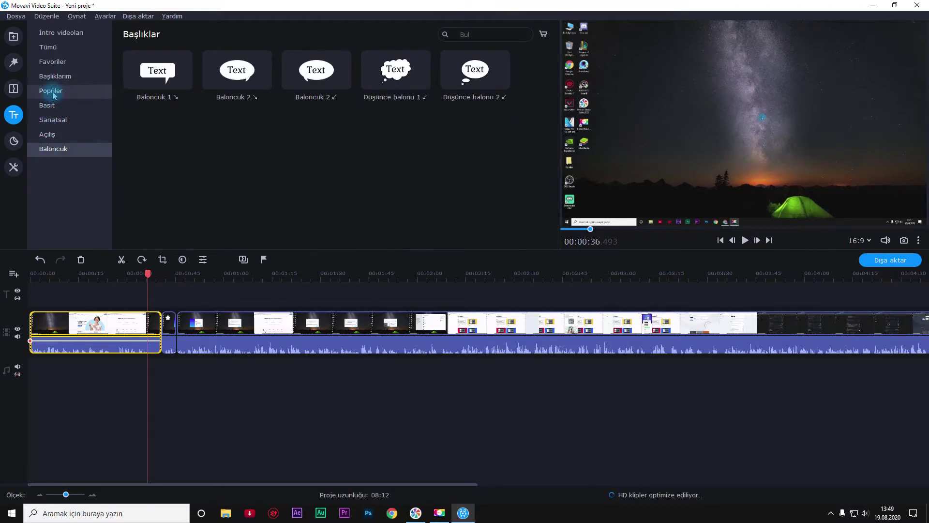
{"action": "left_click", "coordinate": [55, 76]}
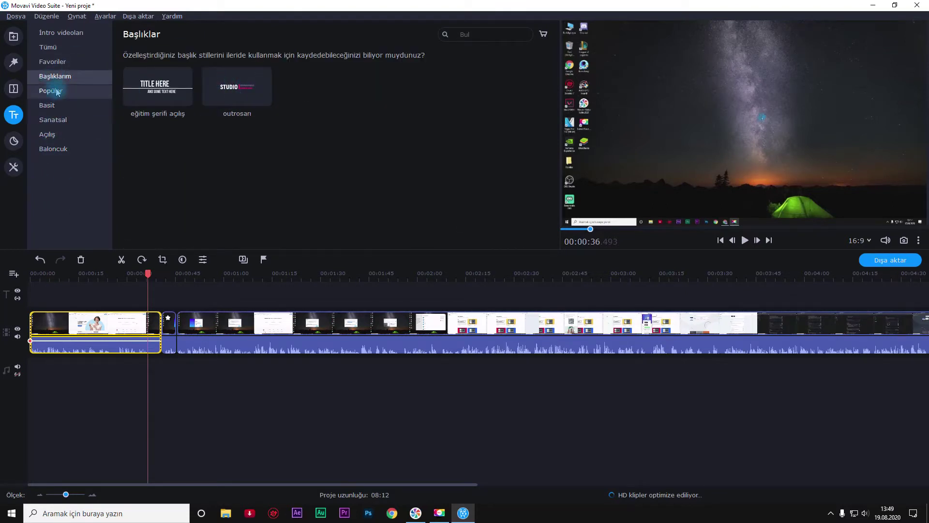
{"action": "left_click", "coordinate": [52, 61]}
{"action": "left_click", "coordinate": [55, 76]}
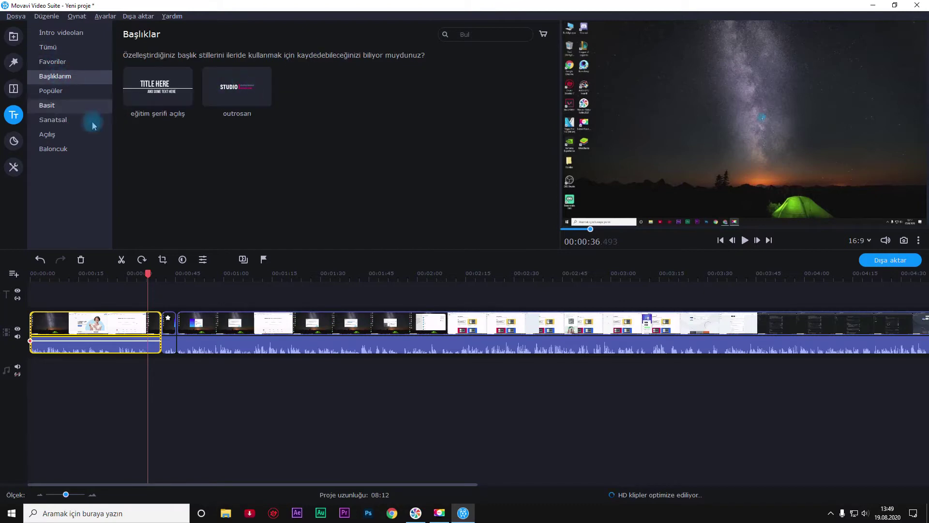
{"action": "left_click", "coordinate": [49, 135]}
- Examine the stickers in the Popüler, Çizgi roman, Yaz, Emoji, Nesneler and Aşk categories
{"action": "scroll", "coordinate": [363, 107], "scroll_direction": "down", "scroll_amount": 1}
{"action": "scroll", "coordinate": [357, 118], "scroll_direction": "up", "scroll_amount": 1}
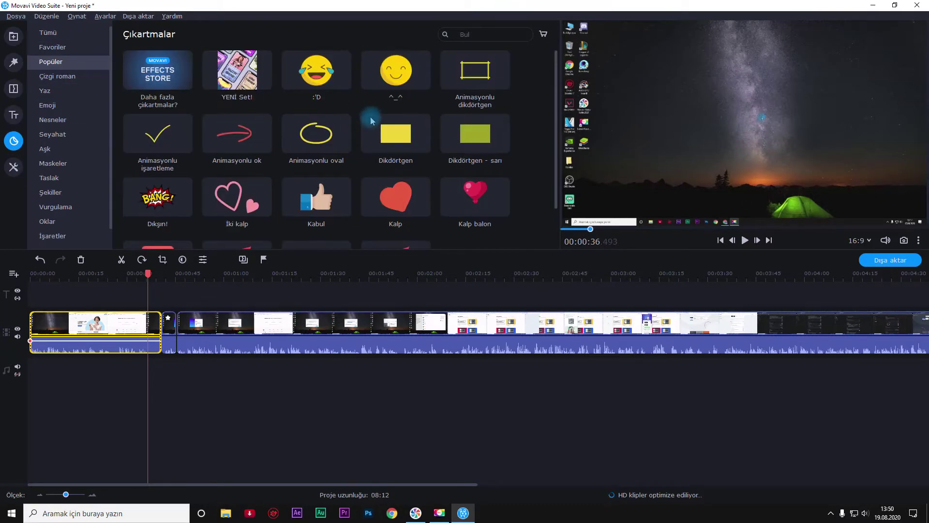
{"action": "left_click", "coordinate": [68, 76]}
{"action": "left_click", "coordinate": [62, 91]}
{"action": "left_click", "coordinate": [59, 105]}
{"action": "left_click", "coordinate": [62, 118]}
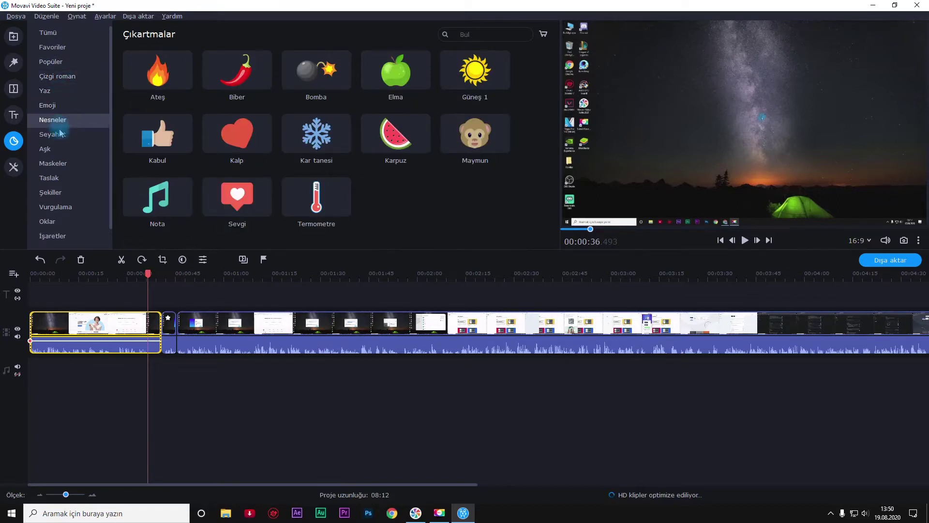
{"action": "left_click", "coordinate": [64, 149]}
{"action": "scroll", "coordinate": [336, 186], "scroll_direction": "down", "scroll_amount": 1}
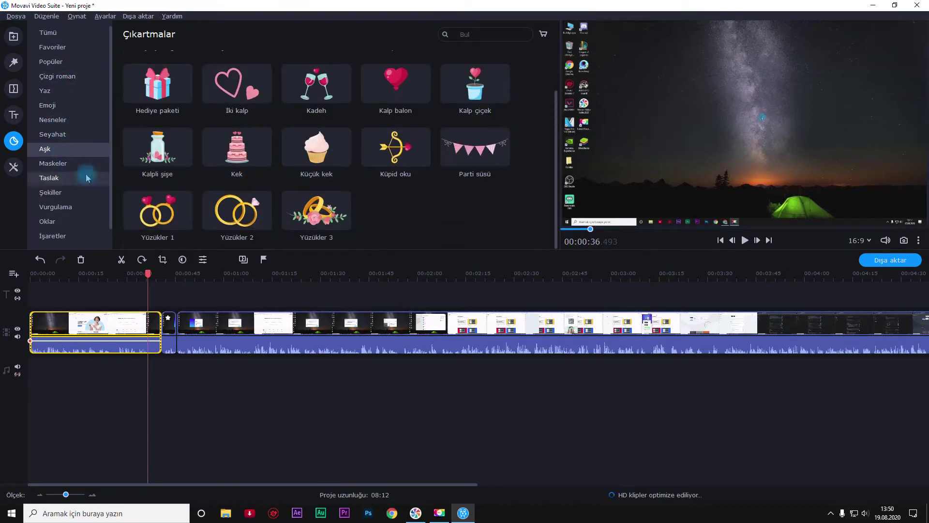
- Show the video editing tools, play the first few seconds of the project from the start, and return the playhead to 00:00:00
{"action": "left_click", "coordinate": [15, 173]}
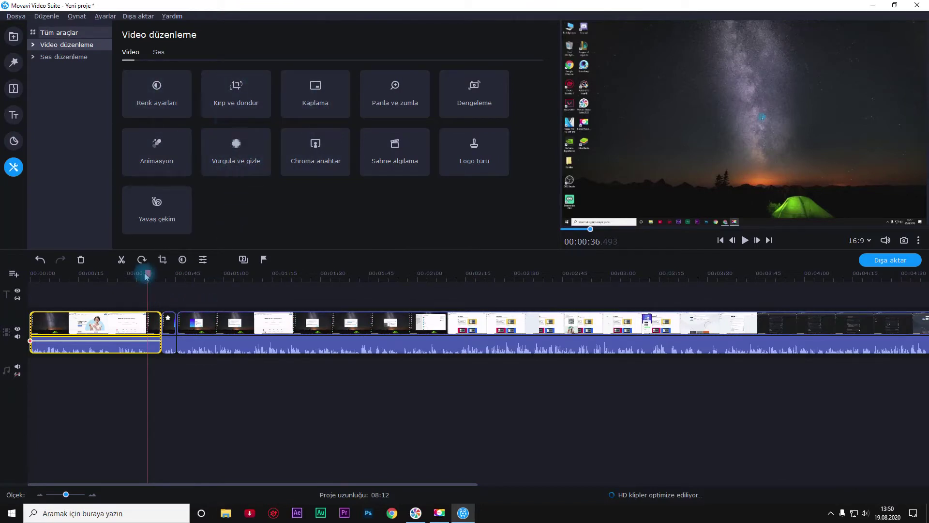
{"action": "left_click_drag", "start_coordinate": [148, 274], "coordinate": [14, 276]}
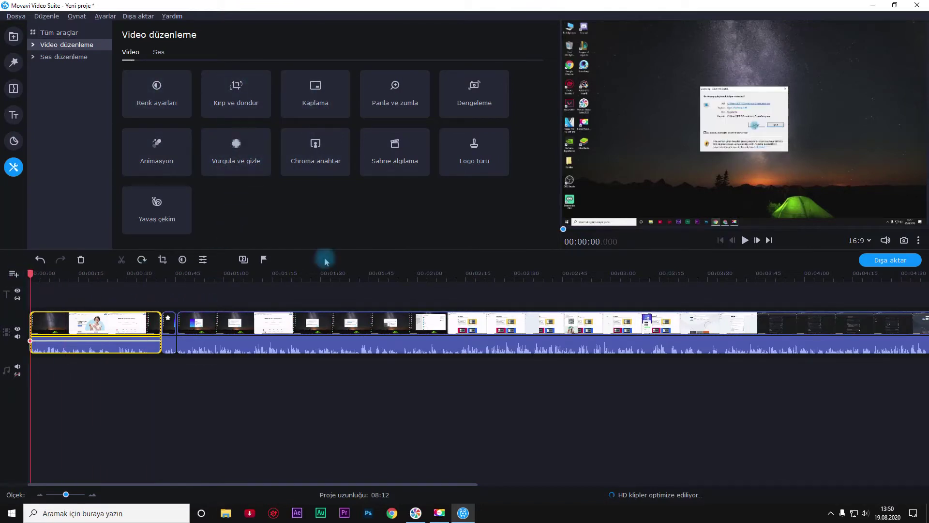
{"action": "left_click", "coordinate": [745, 241]}
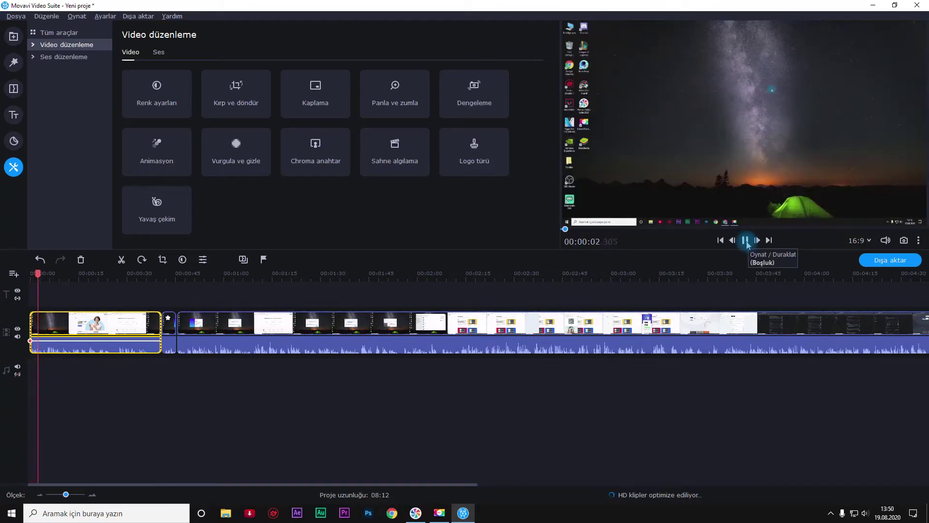
{"action": "left_click", "coordinate": [746, 241]}
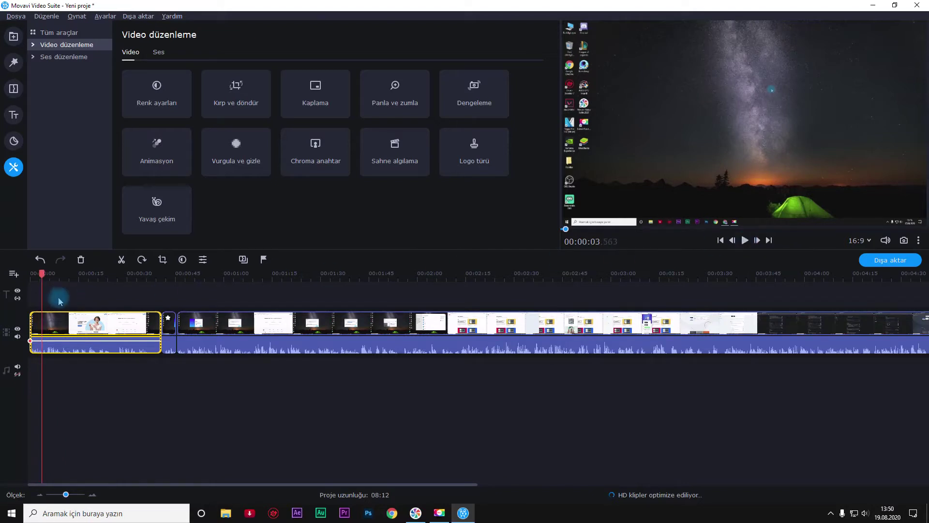
{"action": "left_click", "coordinate": [30, 273]}
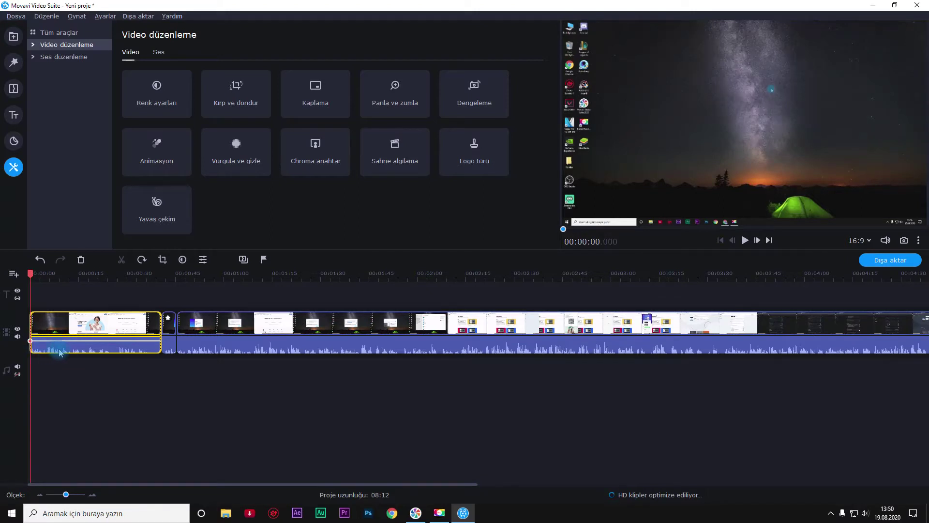
- Raise the volume of the first clip's audio to 215%
{"action": "left_click", "coordinate": [240, 347]}
{"action": "left_click", "coordinate": [118, 346]}
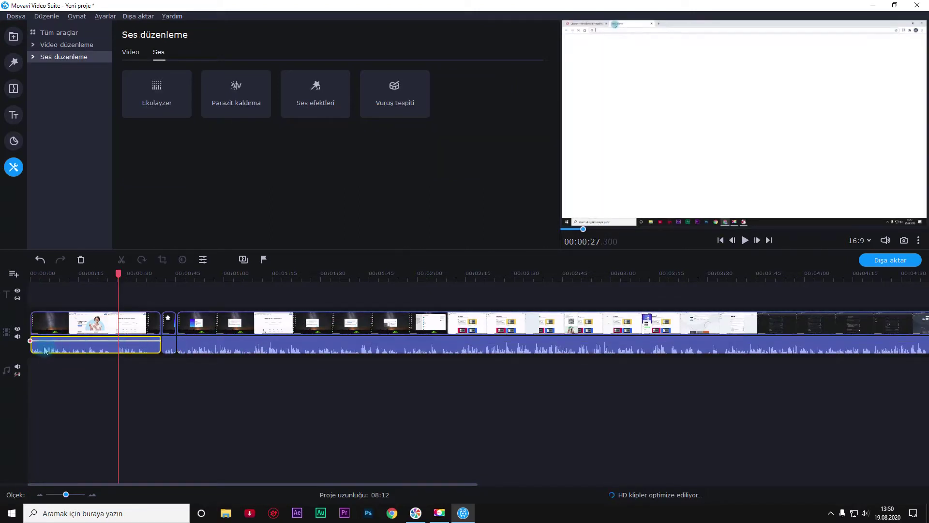
{"action": "double_click", "coordinate": [39, 348]}
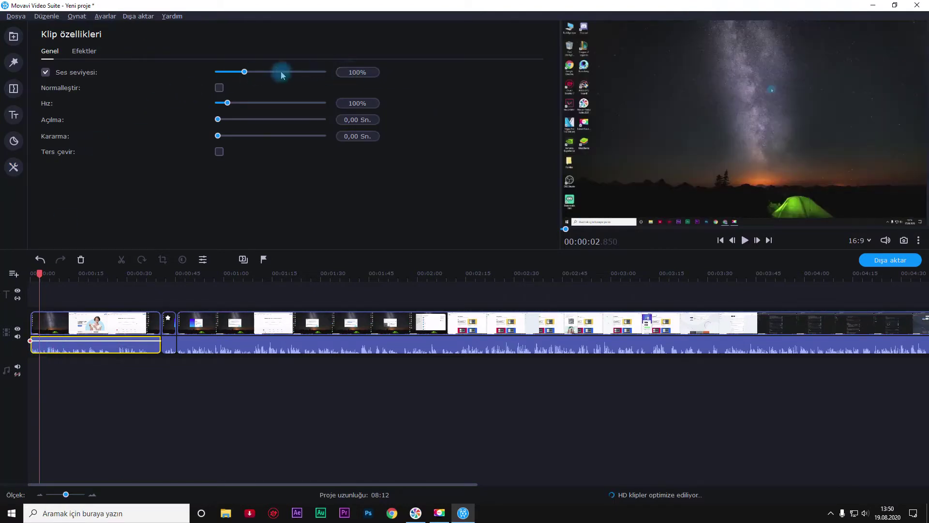
{"action": "left_click_drag", "start_coordinate": [245, 71], "coordinate": [277, 72]}
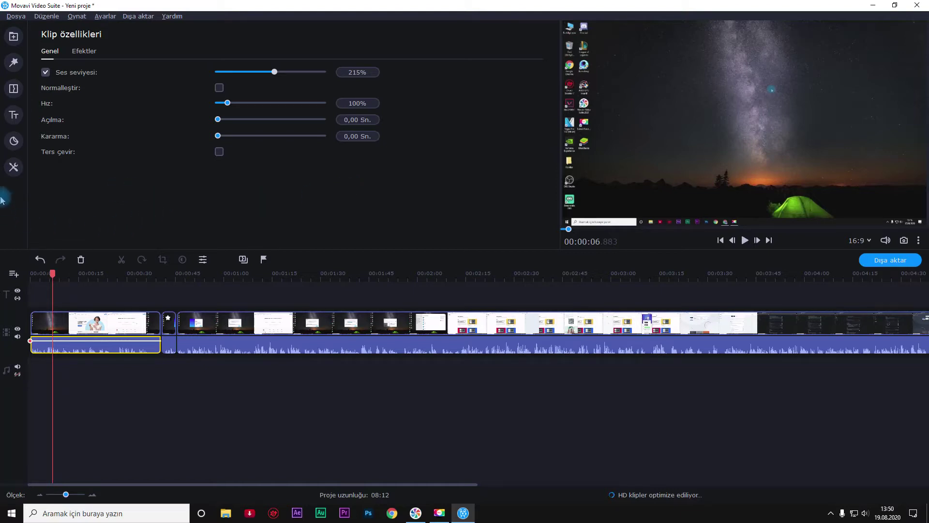
- Apply Parazit kaldırma noise removal at maximum strength to the first clip's audio and play back the result
{"action": "left_click", "coordinate": [14, 168]}
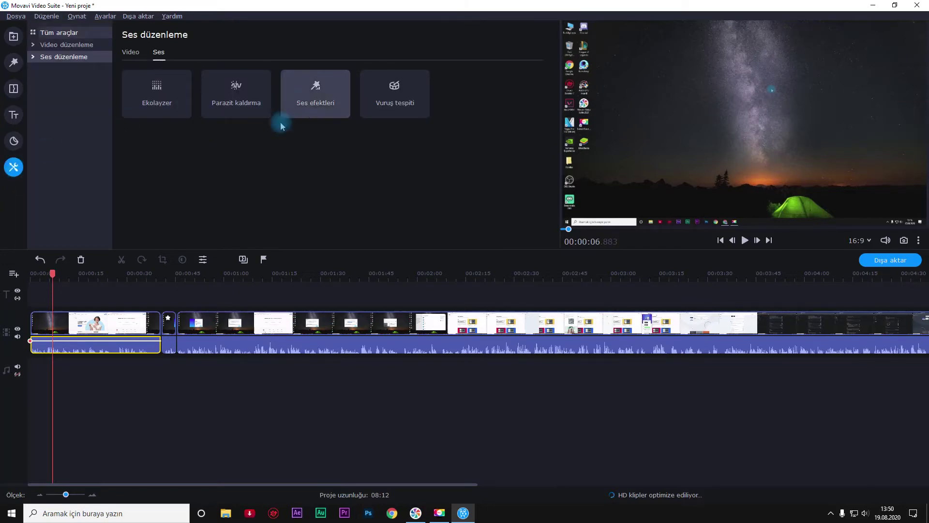
{"action": "left_click", "coordinate": [239, 105]}
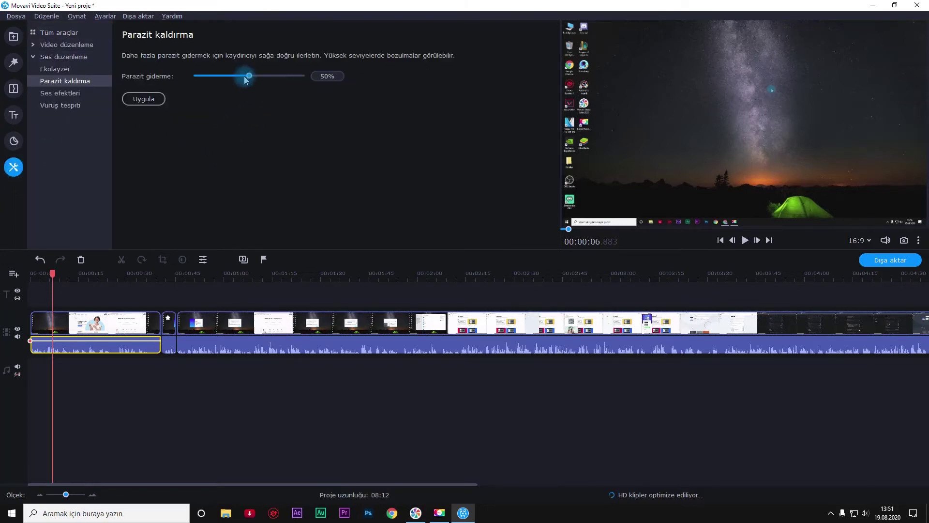
{"action": "left_click_drag", "start_coordinate": [249, 77], "coordinate": [310, 77]}
{"action": "left_click", "coordinate": [147, 100]}
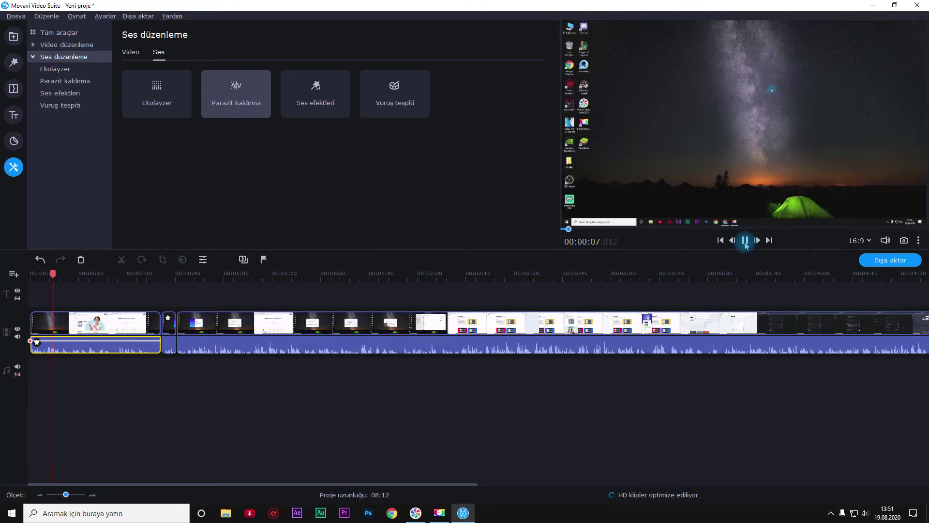
{"action": "left_click", "coordinate": [746, 244]}
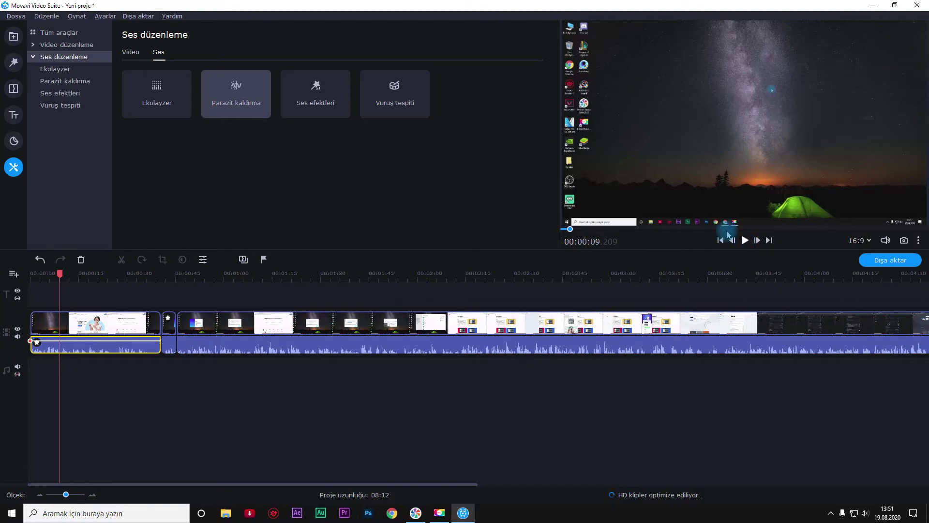
- Open the Ekolayzer settings for the first clip's audio
{"action": "left_click", "coordinate": [160, 99]}
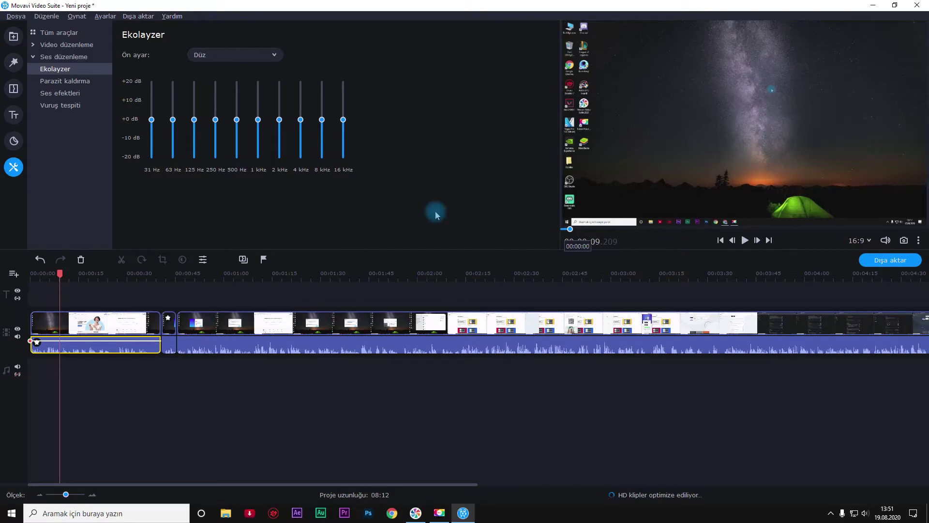
- Apply the Uğultu azaltma equalizer preset to the first clip's audio and play back a short stretch
{"action": "left_click", "coordinate": [246, 59]}
{"action": "left_click_drag", "start_coordinate": [292, 93], "coordinate": [297, 117]}
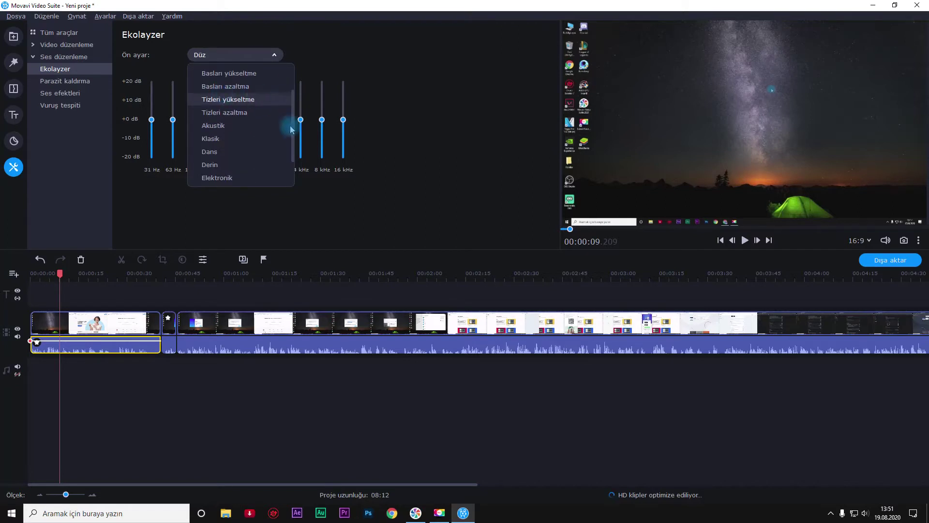
{"action": "scroll", "coordinate": [261, 129], "scroll_direction": "up", "scroll_amount": 1}
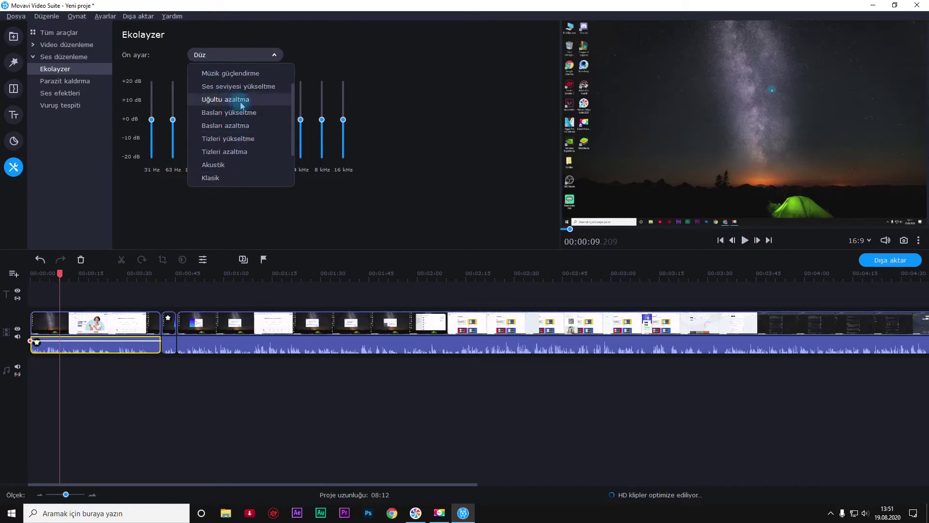
{"action": "left_click", "coordinate": [229, 100]}
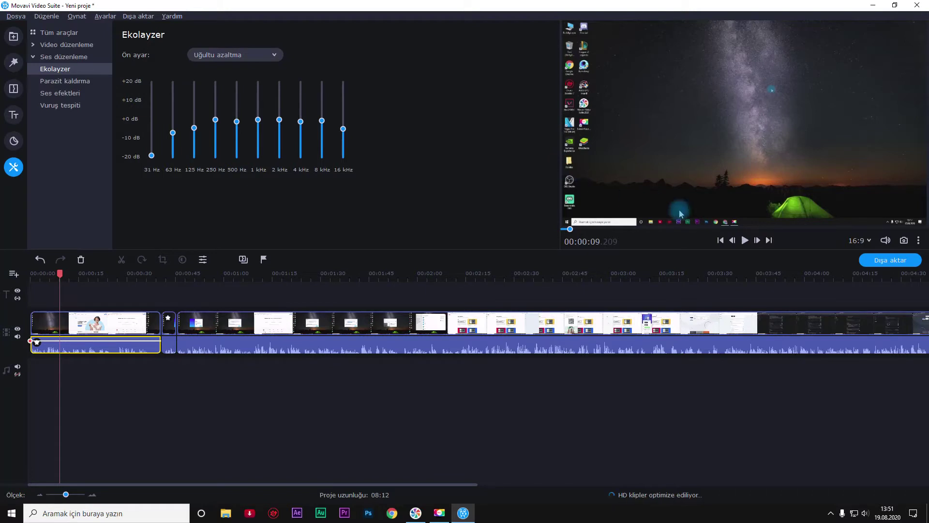
{"action": "left_click", "coordinate": [745, 240]}
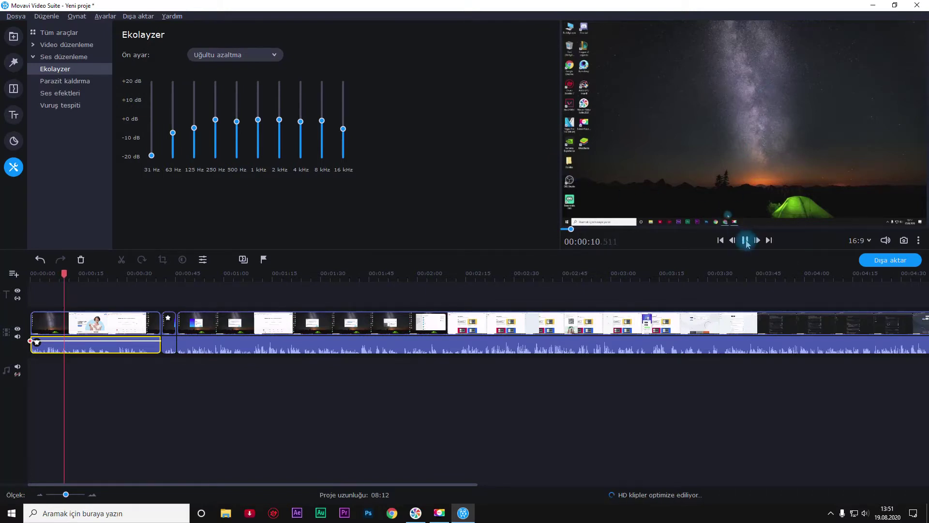
{"action": "left_click", "coordinate": [746, 241]}
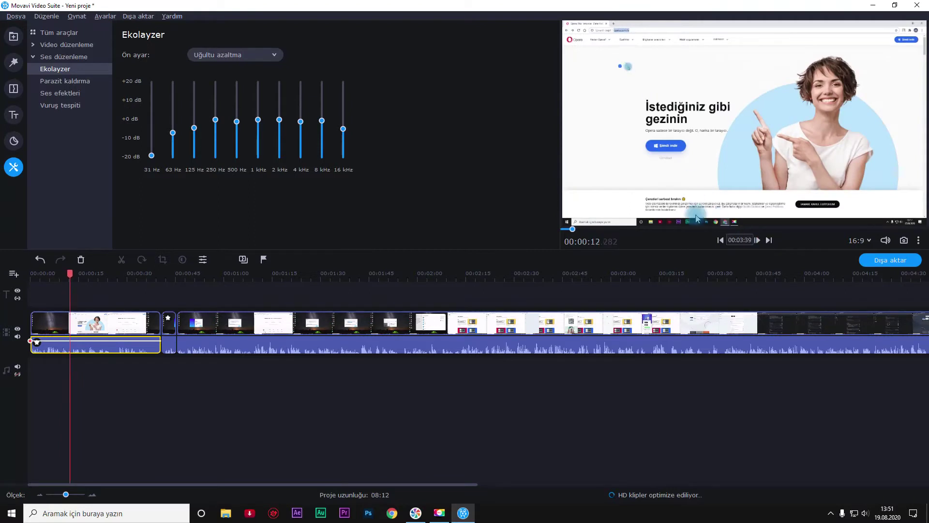
- Look through the full list of equalizer presets, keeping the current one for the first clip
{"action": "left_click", "coordinate": [260, 56]}
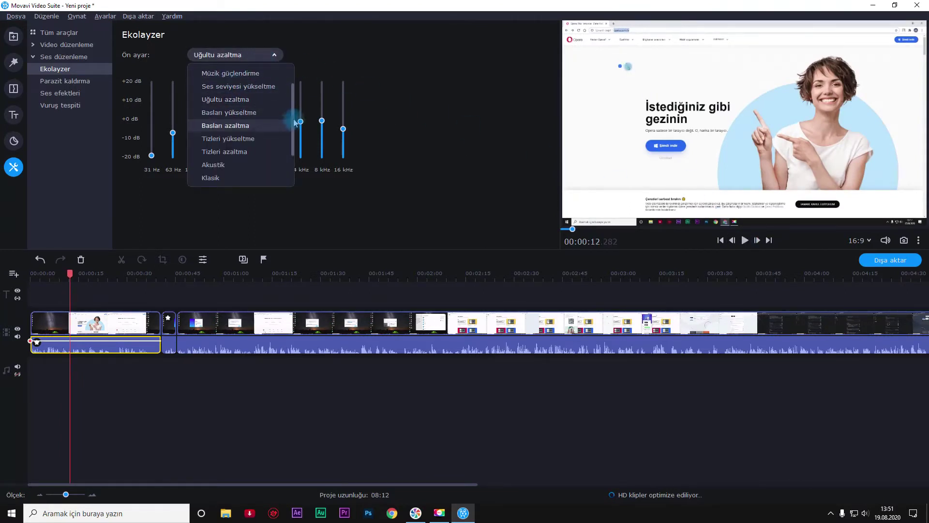
{"action": "left_click_drag", "start_coordinate": [295, 122], "coordinate": [295, 100]}
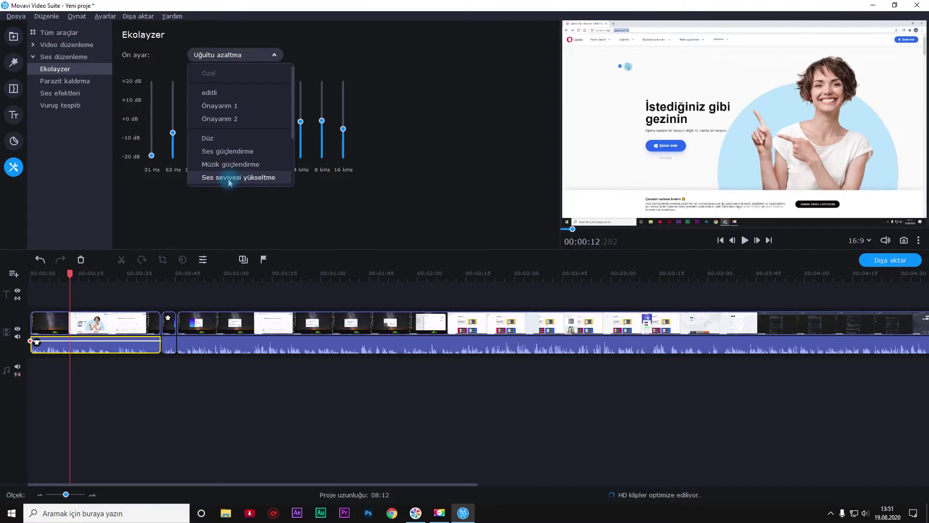
{"action": "scroll", "coordinate": [239, 182], "scroll_direction": "down", "scroll_amount": 3}
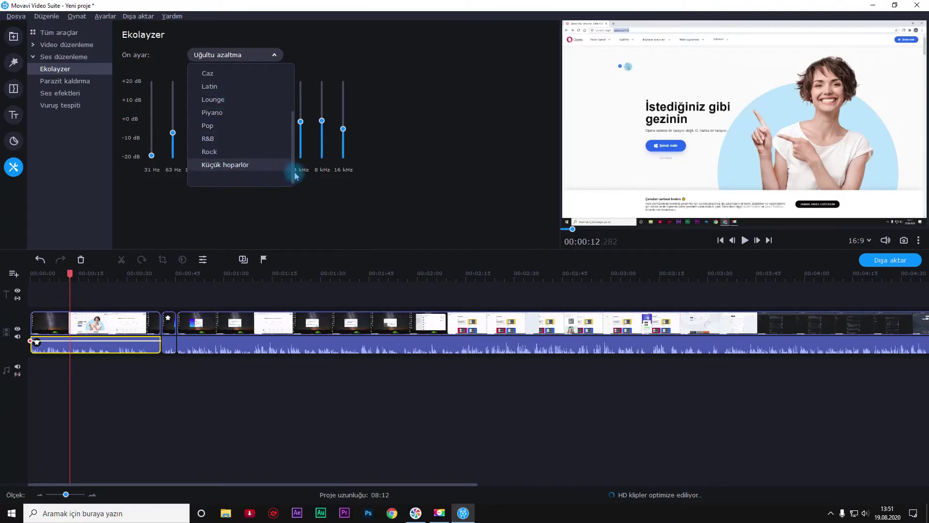
{"action": "left_click_drag", "start_coordinate": [294, 132], "coordinate": [293, 73]}
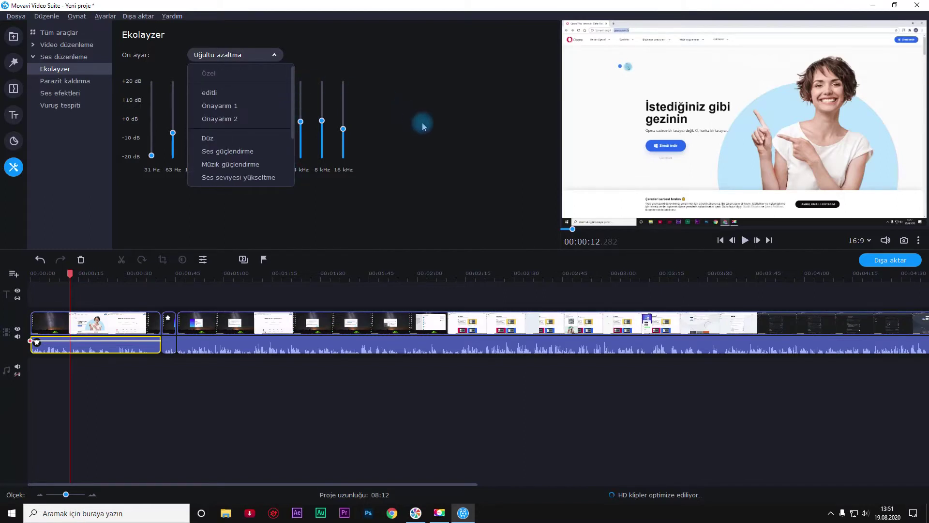
{"action": "left_click", "coordinate": [382, 225]}
- Open the clip properties, set the Kararma fade-out of the last clip to 2,00 seconds, and preview the end of the project
{"action": "left_click", "coordinate": [202, 323]}
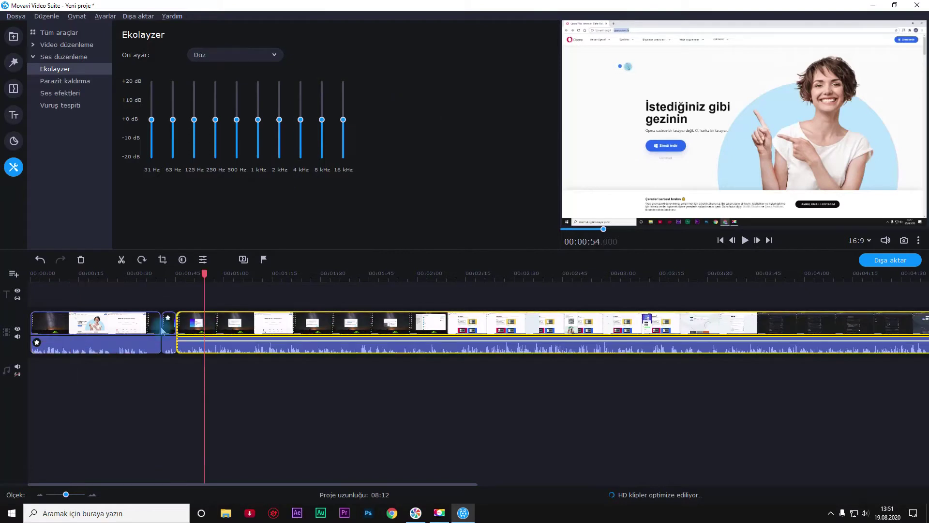
{"action": "left_click", "coordinate": [113, 324]}
{"action": "left_click", "coordinate": [172, 332]}
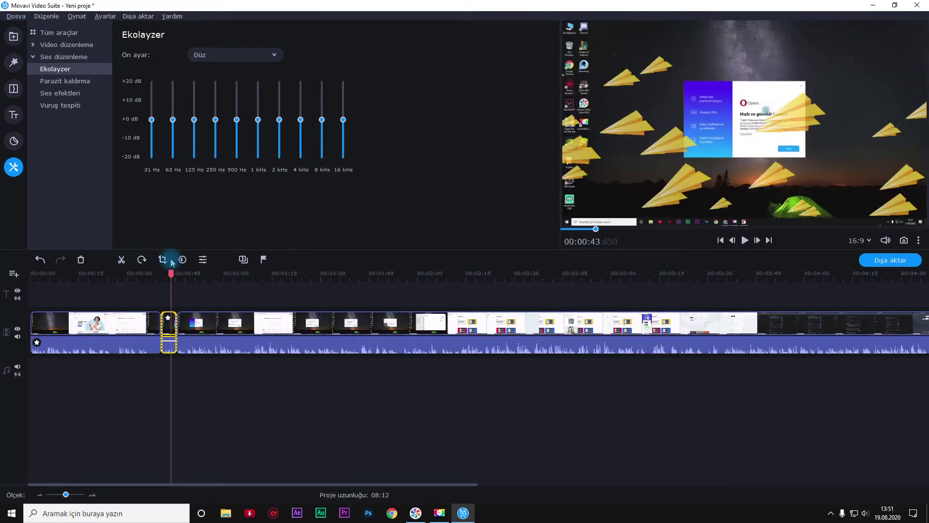
{"action": "left_click", "coordinate": [203, 260]}
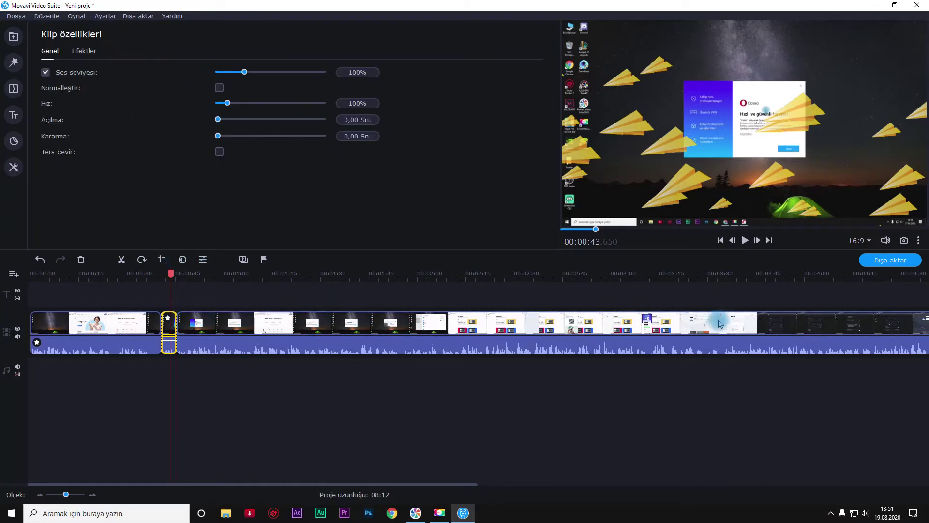
{"action": "left_click_drag", "start_coordinate": [255, 485], "coordinate": [675, 487]}
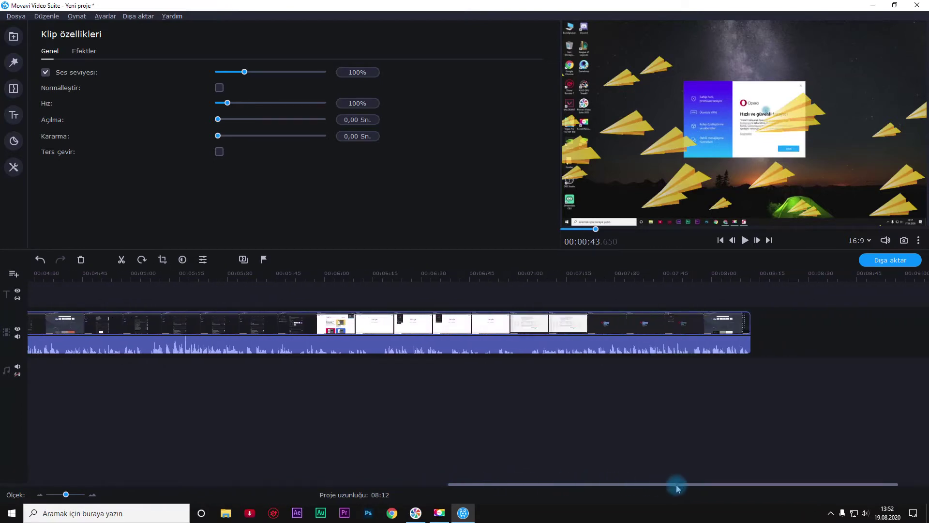
{"action": "left_click", "coordinate": [741, 320]}
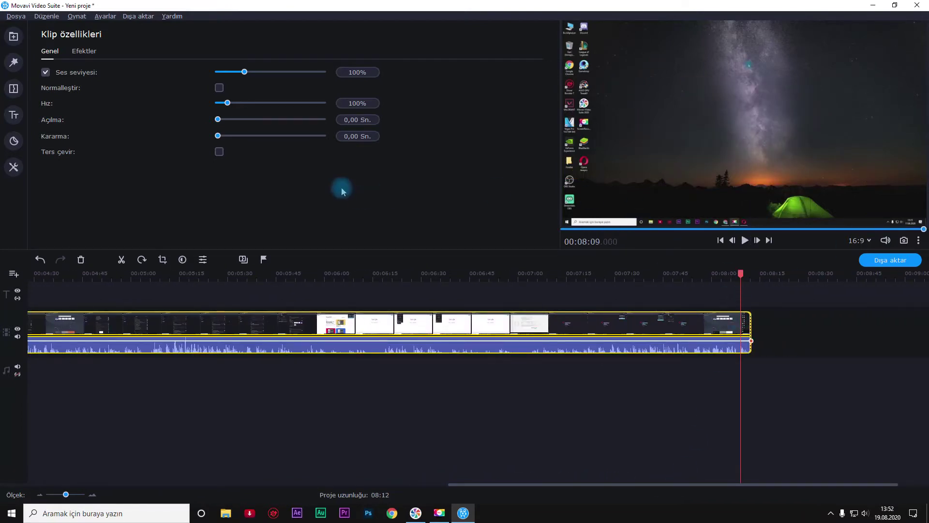
{"action": "left_click_drag", "start_coordinate": [220, 139], "coordinate": [238, 141]}
{"action": "left_click_drag", "start_coordinate": [741, 272], "coordinate": [747, 271]}
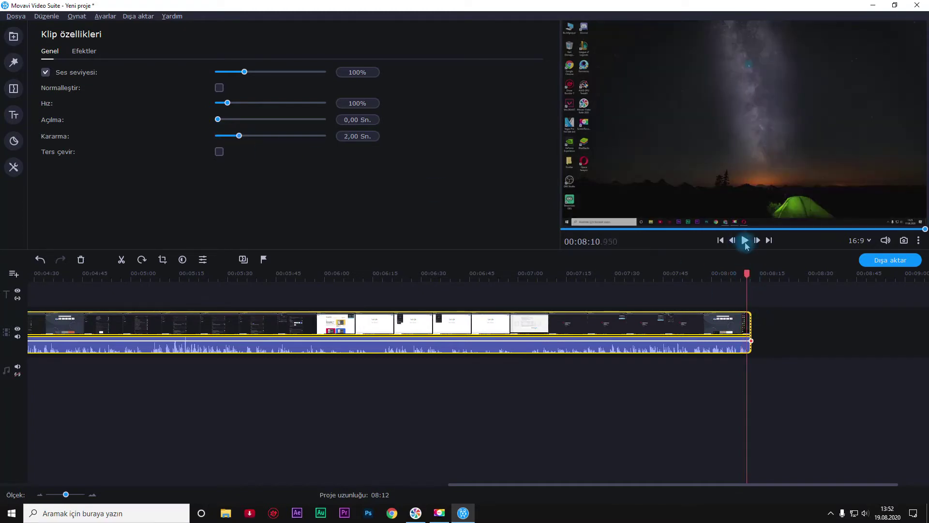
{"action": "left_click", "coordinate": [744, 272]}
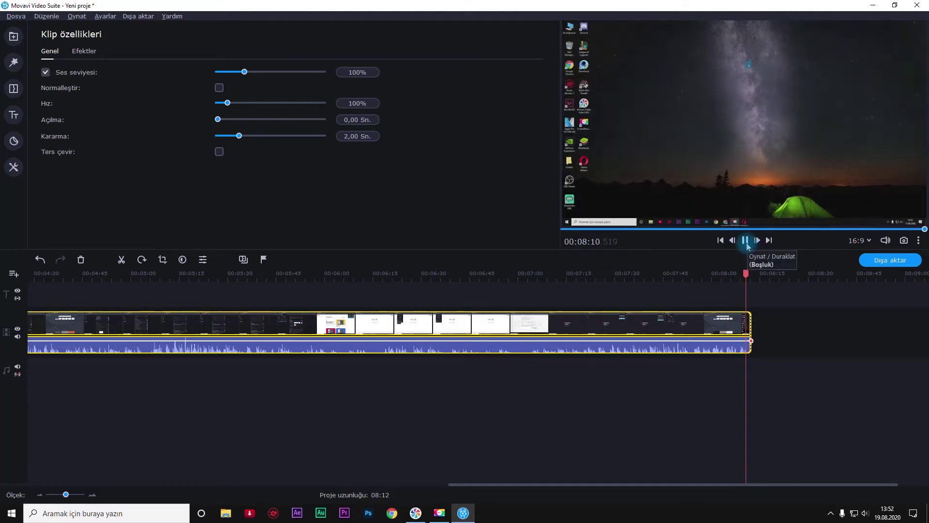
- Set the Açılma fade-in of the last clip to 1,00 second and briefly play the project from the start
{"action": "left_click_drag", "start_coordinate": [755, 275], "coordinate": [6, 274]}
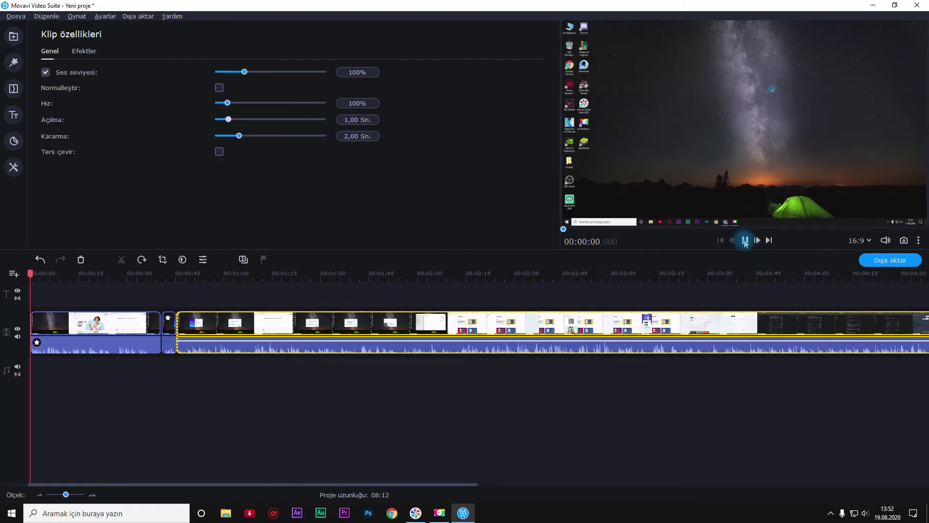
{"action": "left_click", "coordinate": [275, 338]}
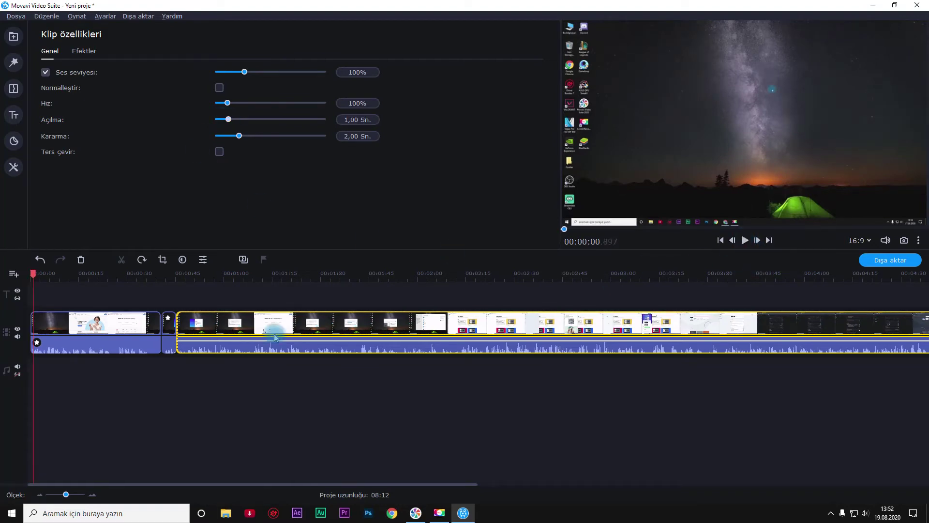
{"action": "left_click", "coordinate": [82, 333]}
{"action": "left_click", "coordinate": [287, 333]}
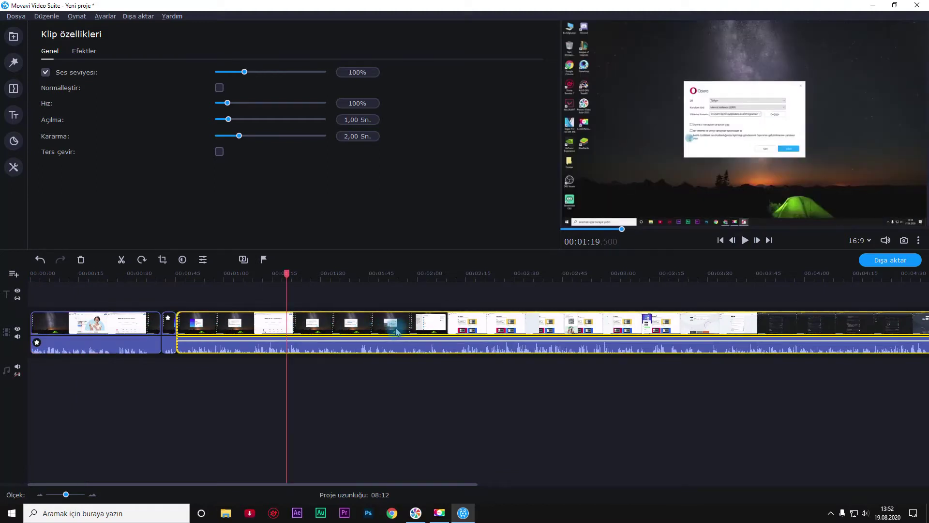
- Compare the volume and fade properties of the first, second and last clips
{"action": "left_click", "coordinate": [131, 326]}
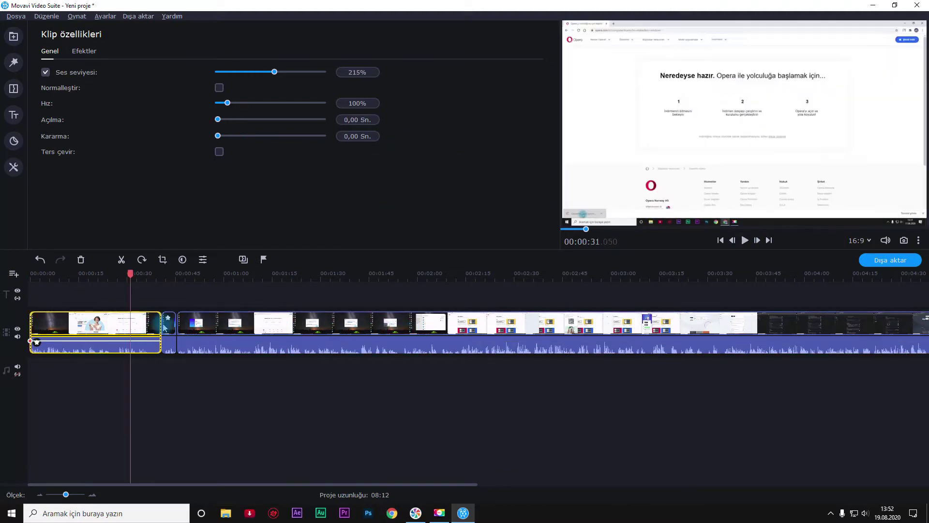
{"action": "left_click", "coordinate": [216, 324]}
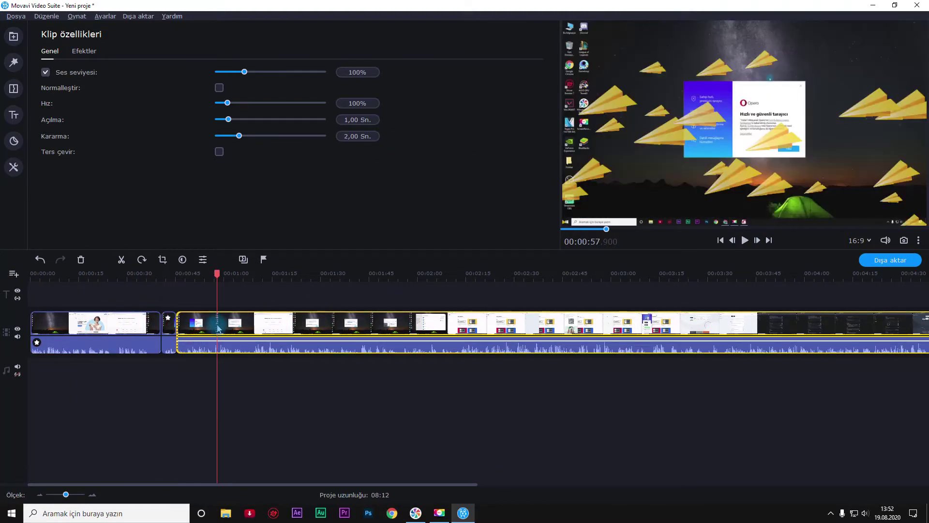
{"action": "left_click", "coordinate": [118, 346]}
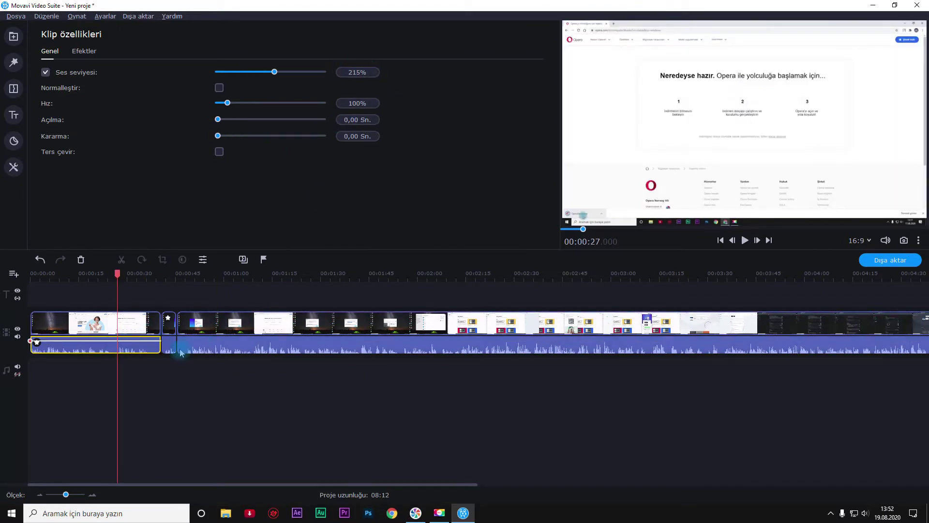
{"action": "left_click", "coordinate": [166, 345]}
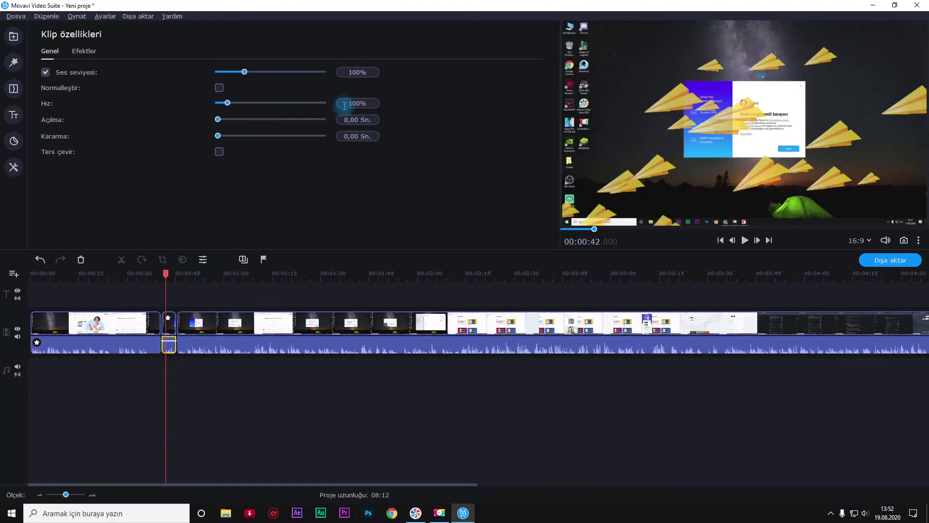
- Set the Açılma fade-in of the first clip to 1,00 second and play the opening from 00:00:00
{"action": "left_click", "coordinate": [102, 321]}
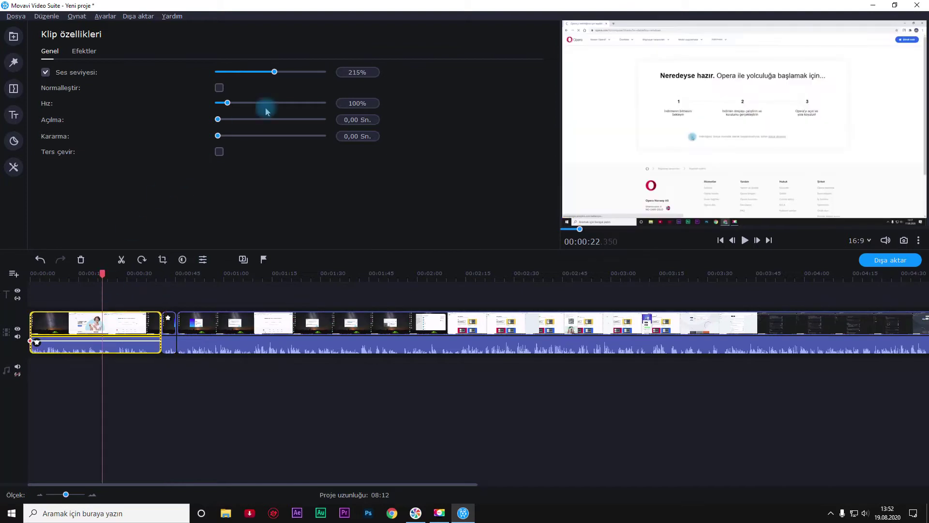
{"action": "left_click_drag", "start_coordinate": [225, 122], "coordinate": [229, 121]}
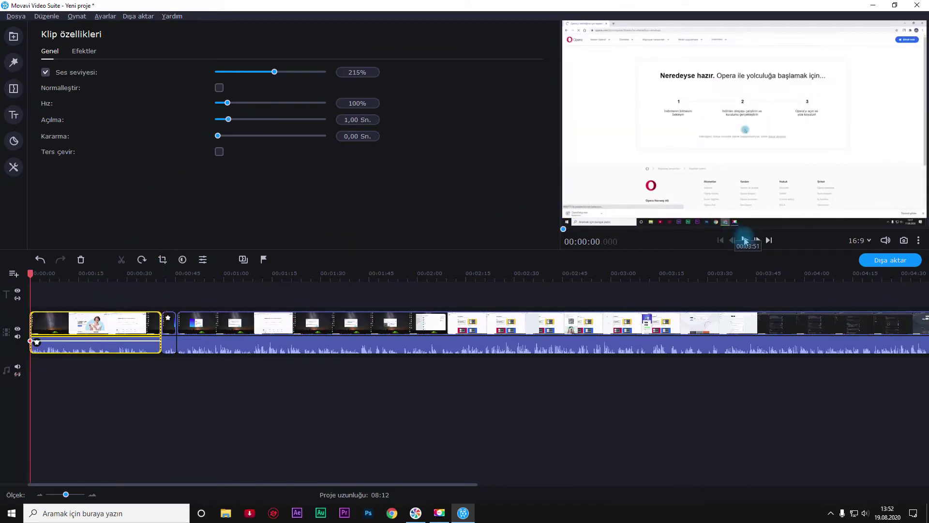
{"action": "left_click", "coordinate": [746, 242]}
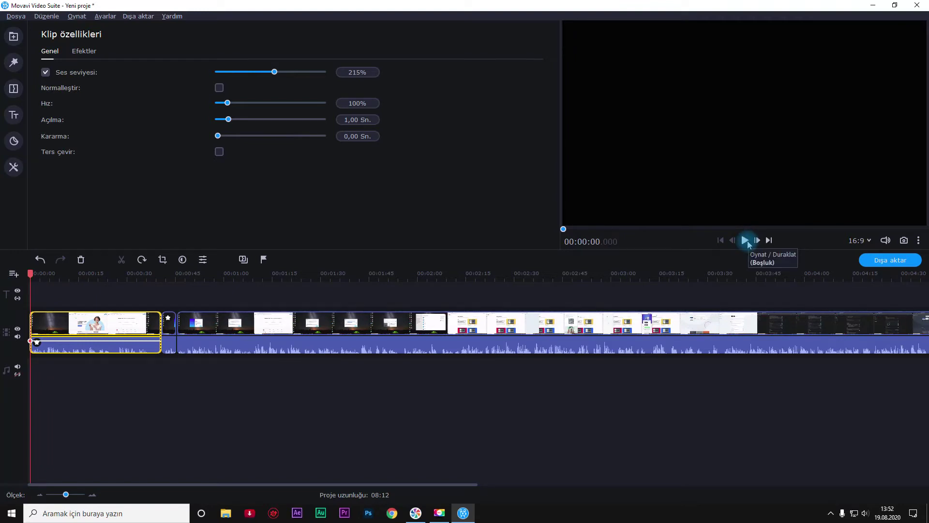
{"action": "left_click", "coordinate": [747, 242]}
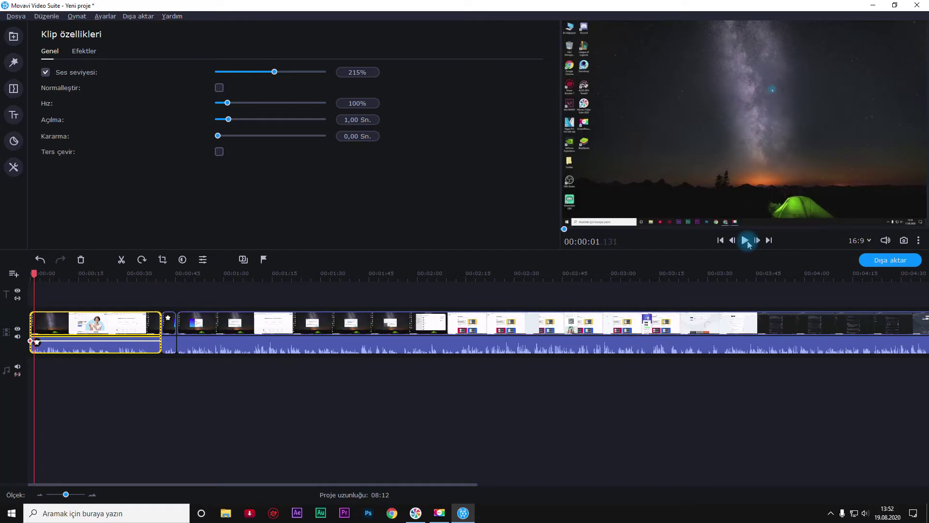
- Zoom the timeline out until the whole project fits and select the last clip near its end, at 00:07:54
{"action": "scroll", "coordinate": [421, 324], "scroll_direction": "right", "scroll_amount": 5}
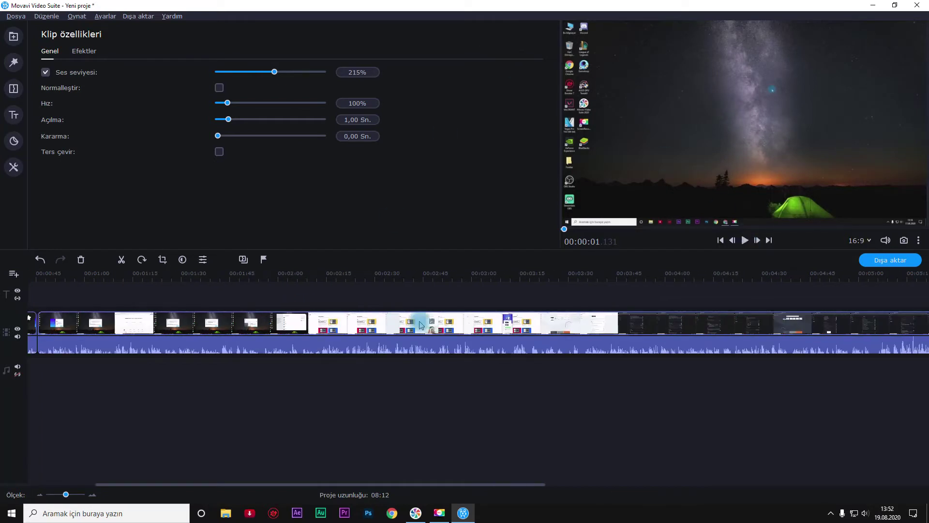
{"action": "left_click_drag", "start_coordinate": [66, 495], "coordinate": [60, 496]}
{"action": "left_click", "coordinate": [244, 353]}
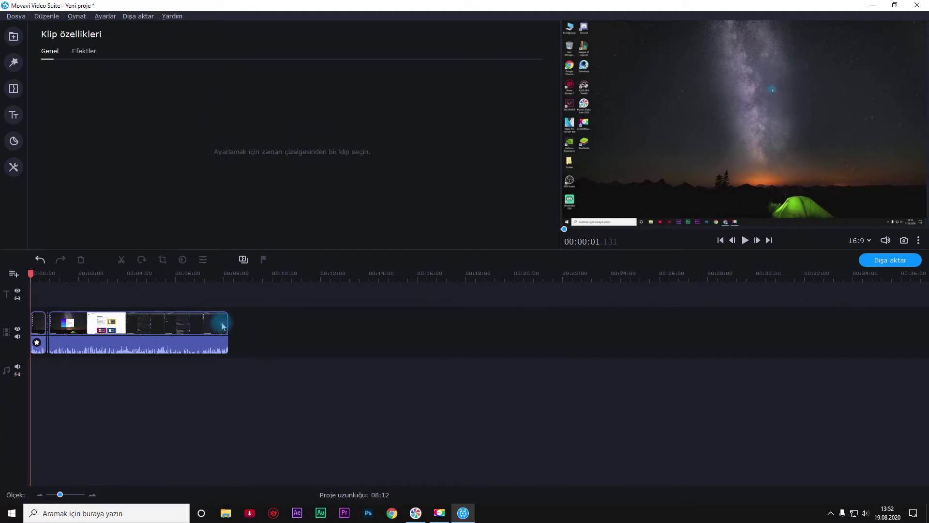
{"action": "left_click", "coordinate": [221, 321]}
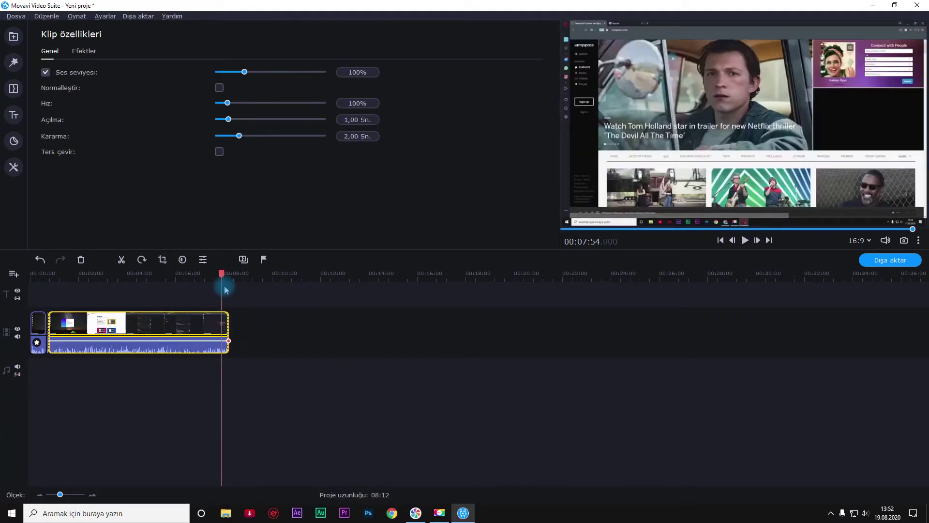
- Open the video export settings, look at the M2TS (H.264) and GIF formats, and choose MP4 with En yüksek quality
{"action": "left_click", "coordinate": [139, 17]}
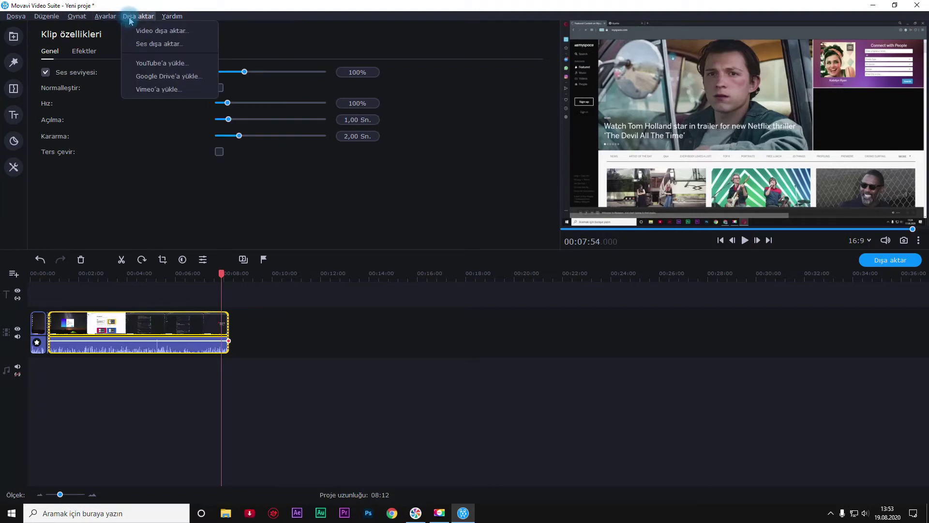
{"action": "left_click", "coordinate": [164, 31]}
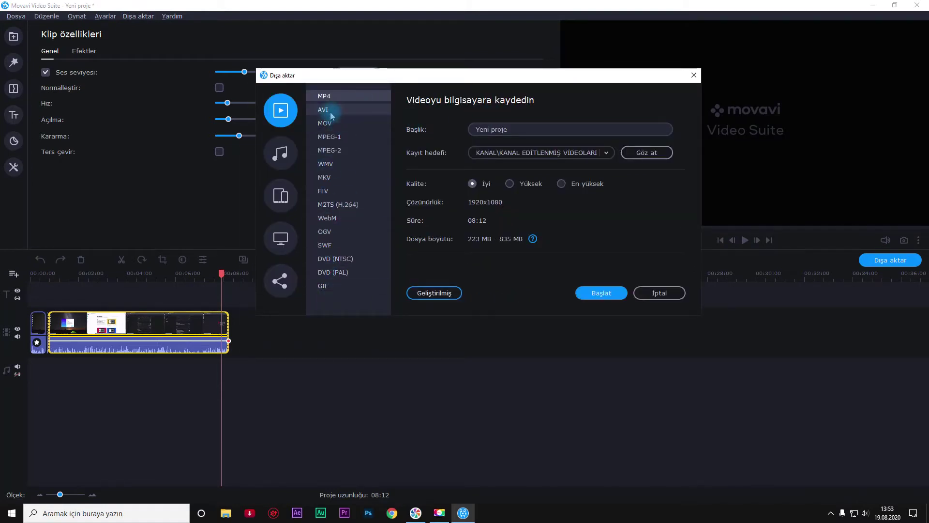
{"action": "left_click", "coordinate": [337, 206]}
{"action": "left_click", "coordinate": [323, 285]}
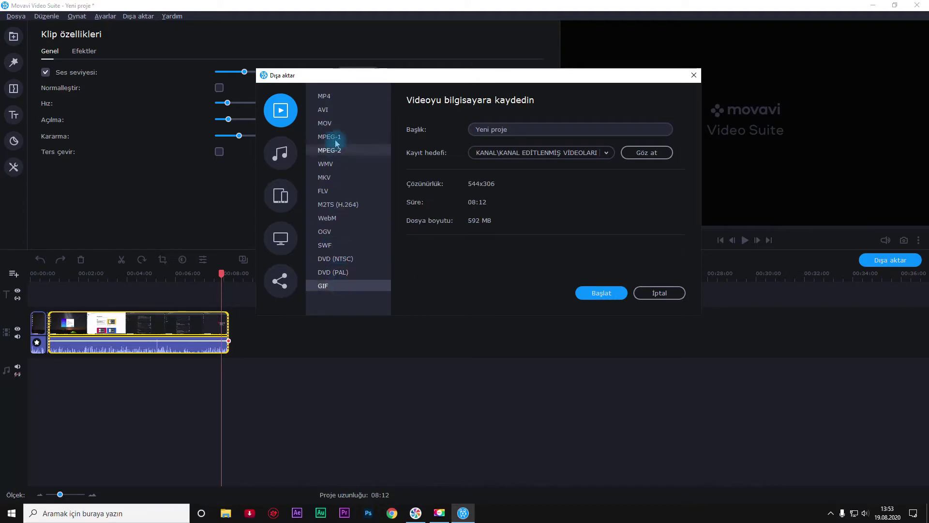
{"action": "left_click", "coordinate": [325, 96]}
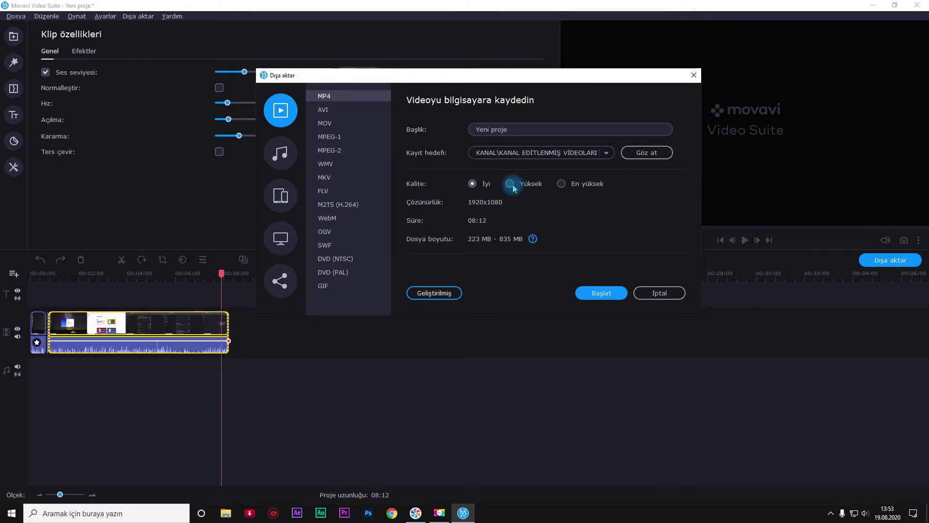
{"action": "left_click", "coordinate": [573, 188]}
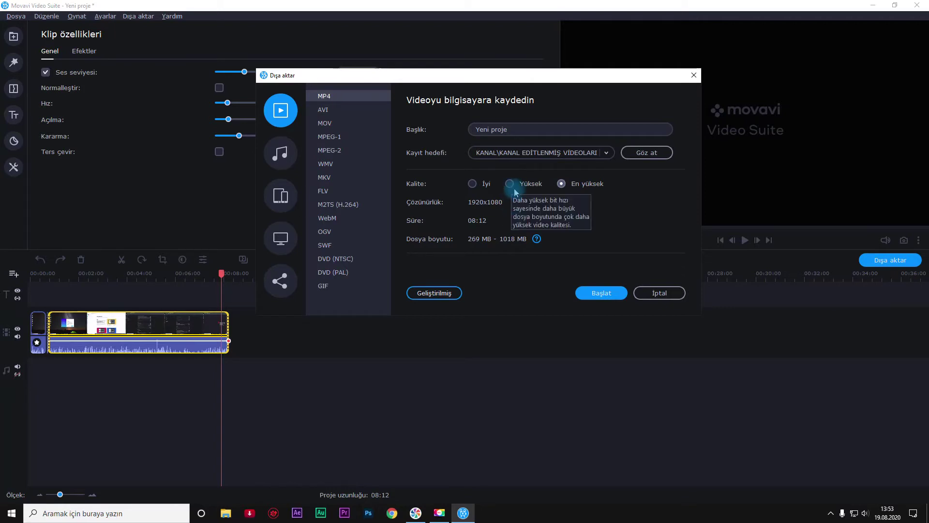
- Open the advanced MP4 export settings and look through the available Çekim hızı frame rates from 8 to 120
{"action": "left_click", "coordinate": [441, 294]}
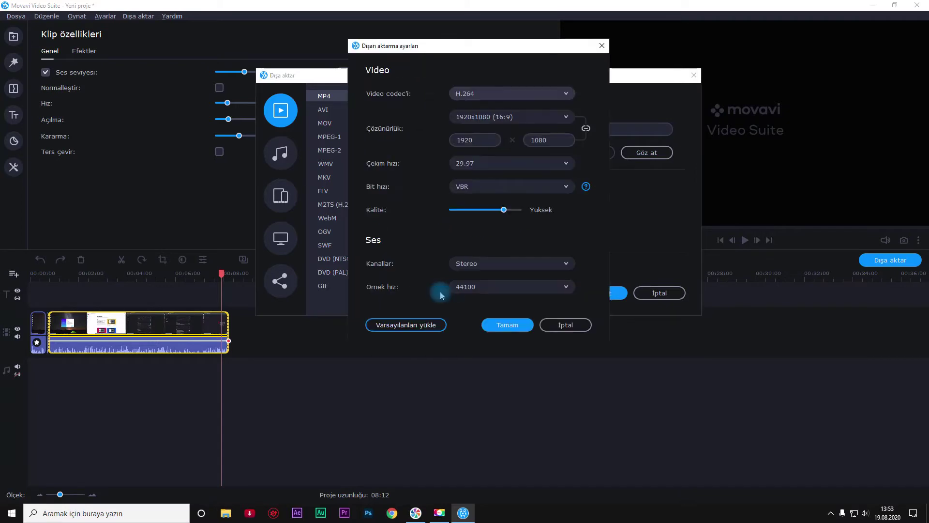
{"action": "left_click_drag", "start_coordinate": [513, 42], "coordinate": [346, 57]}
{"action": "left_click", "coordinate": [502, 165]}
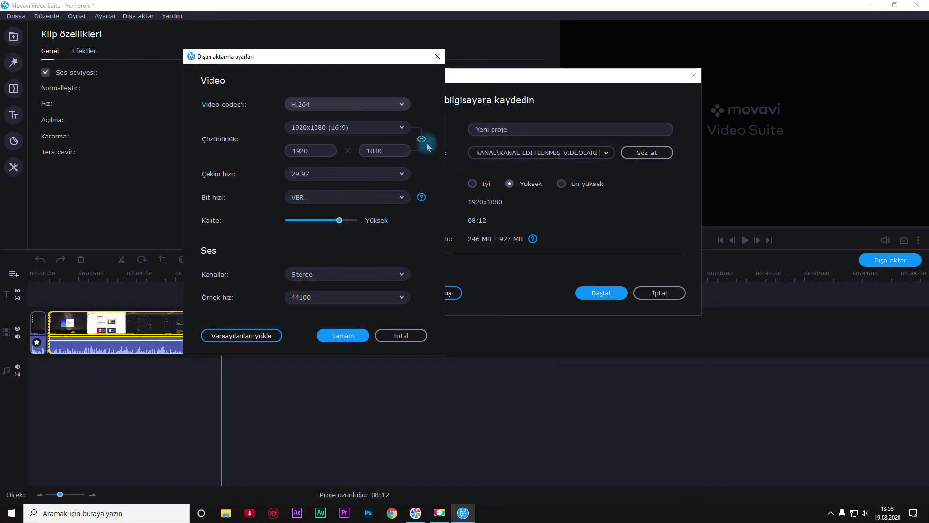
{"action": "left_click", "coordinate": [406, 175]}
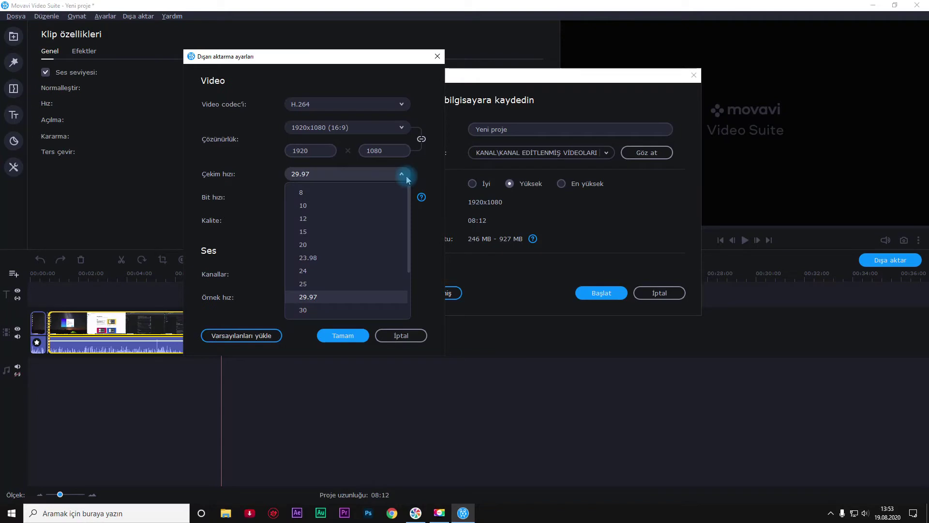
{"action": "left_click_drag", "start_coordinate": [411, 212], "coordinate": [409, 252]}
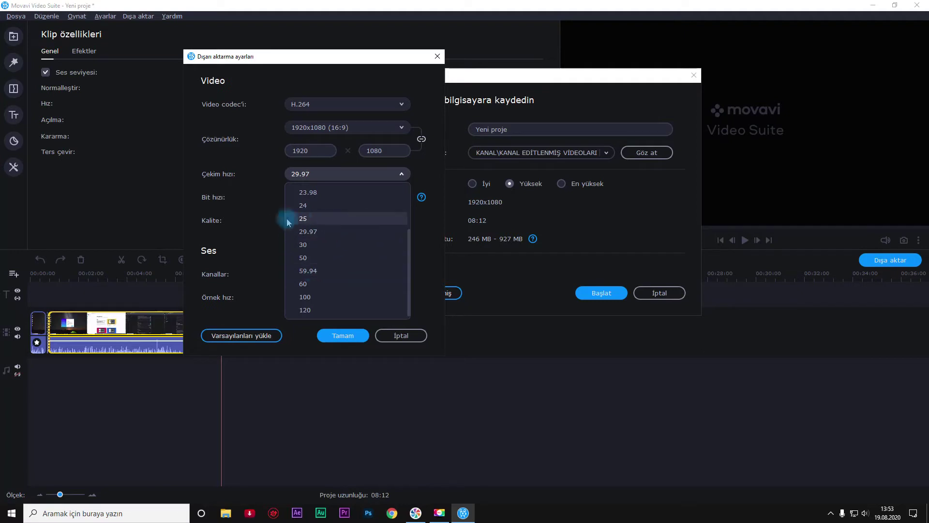
{"action": "left_click", "coordinate": [261, 210]}
{"action": "left_click", "coordinate": [367, 175]}
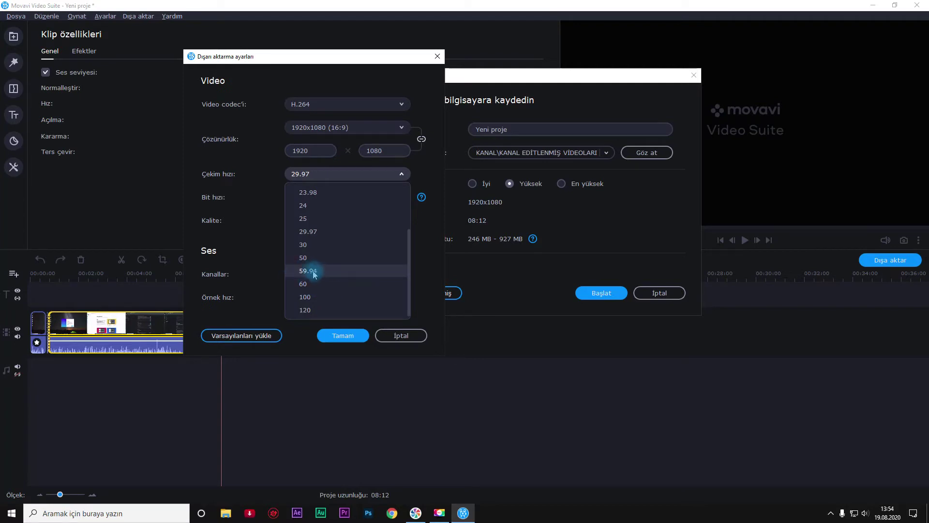
{"action": "left_click", "coordinate": [259, 235]}
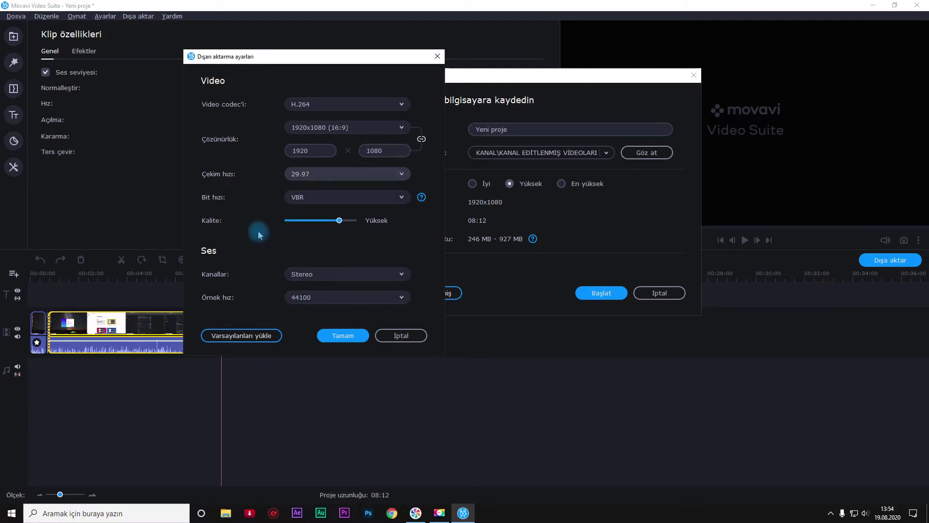
- Set the audio Örnek hız to 48000, check the Kanallar options while keeping Stereo, and apply the advanced export settings
{"action": "left_click", "coordinate": [328, 302]}
{"action": "left_click", "coordinate": [328, 381]}
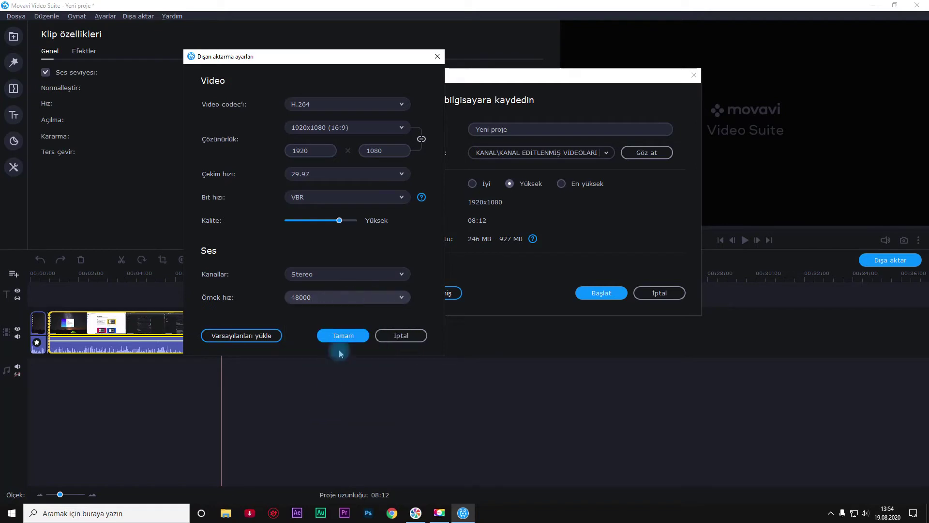
{"action": "left_click", "coordinate": [326, 280]}
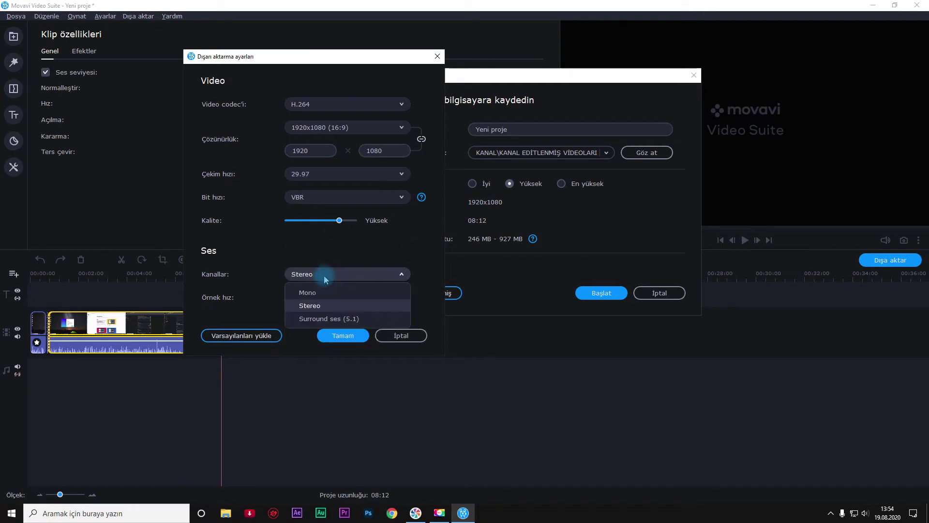
{"action": "left_click", "coordinate": [313, 240]}
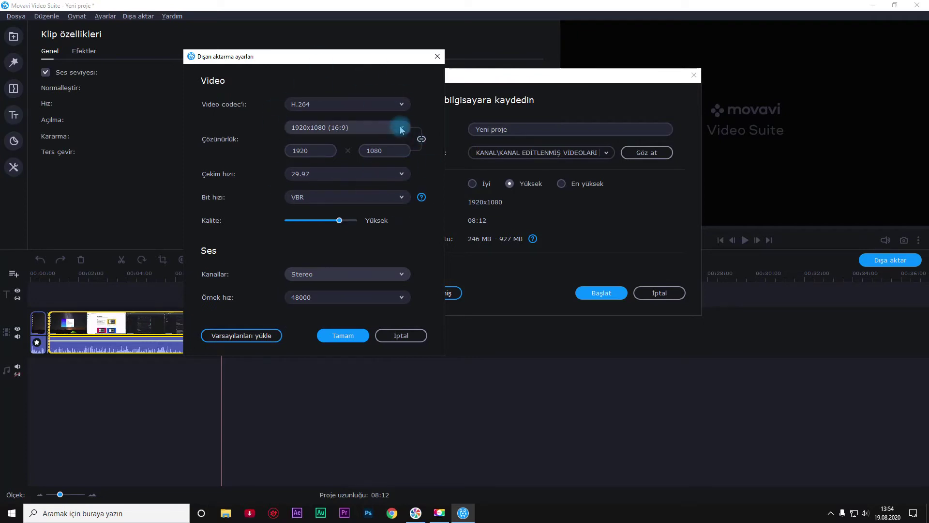
{"action": "left_click", "coordinate": [344, 334]}
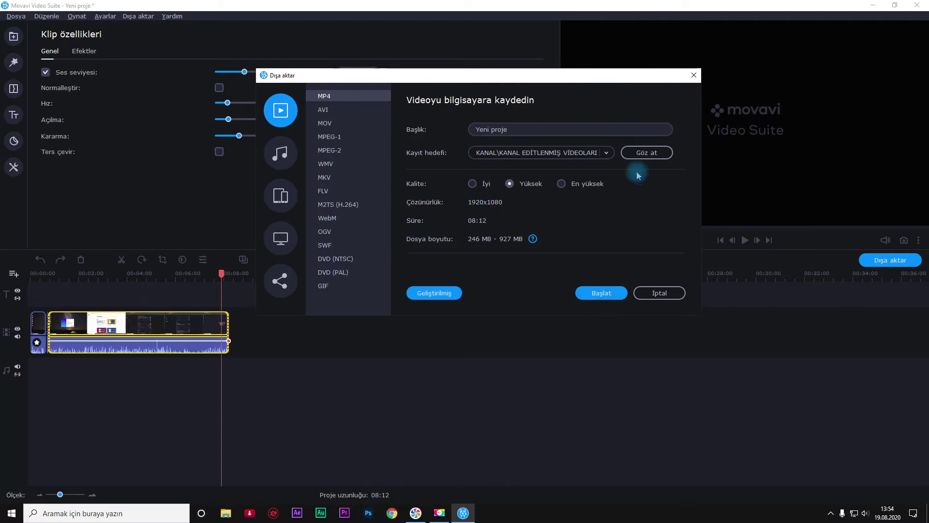
- Start the MP4 export of the project, cancel the saving and close the export window
{"action": "left_click", "coordinate": [601, 293]}
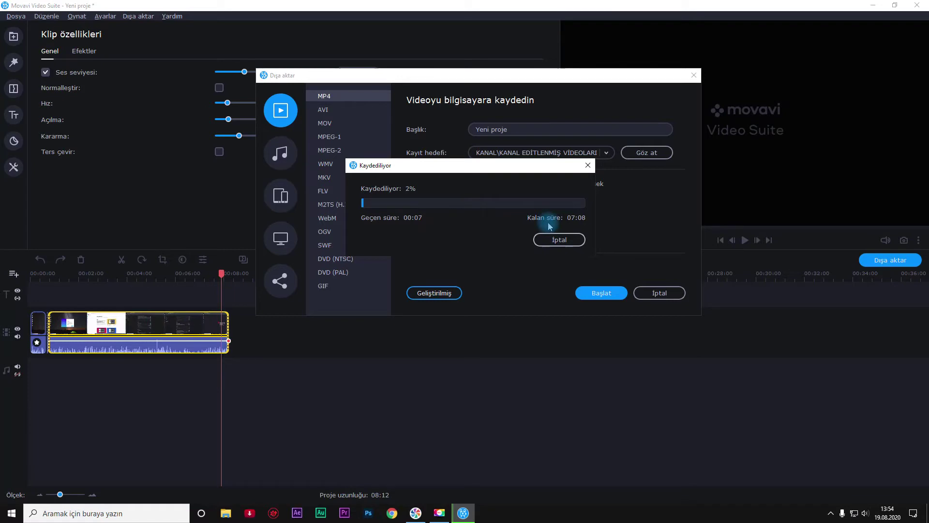
{"action": "left_click", "coordinate": [560, 239]}
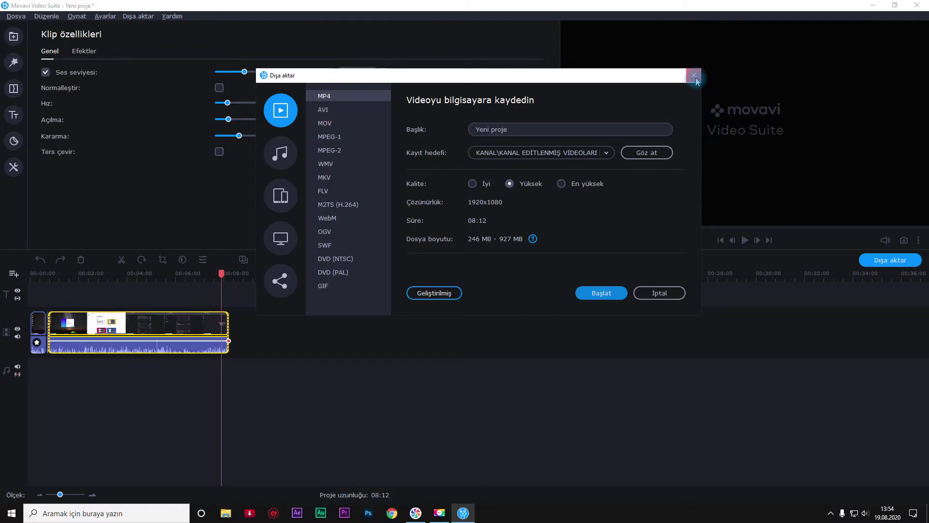
{"action": "left_click", "coordinate": [694, 76]}
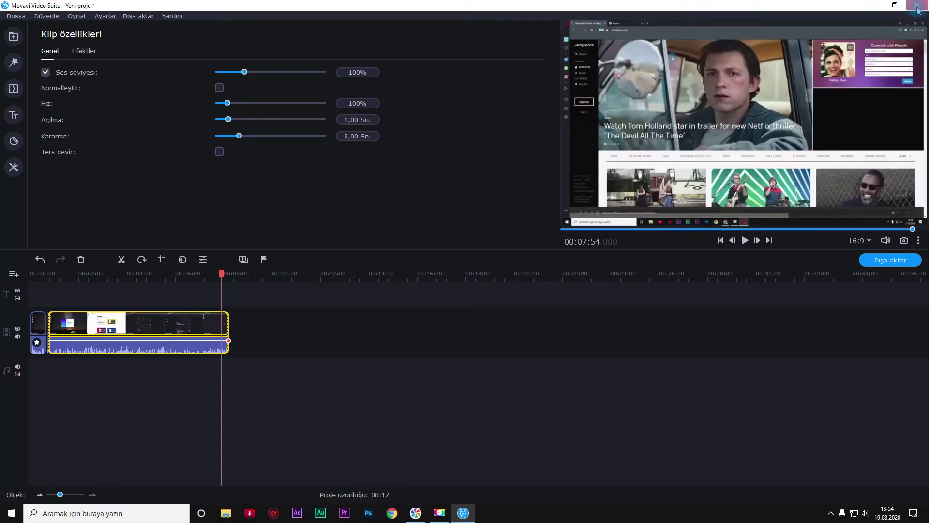
- Close the editor without saving the project and move the Movavi Video Suite 2020 shortcut beside Vegas Pro 14.0 on the open desktop
{"action": "left_click", "coordinate": [917, 9]}
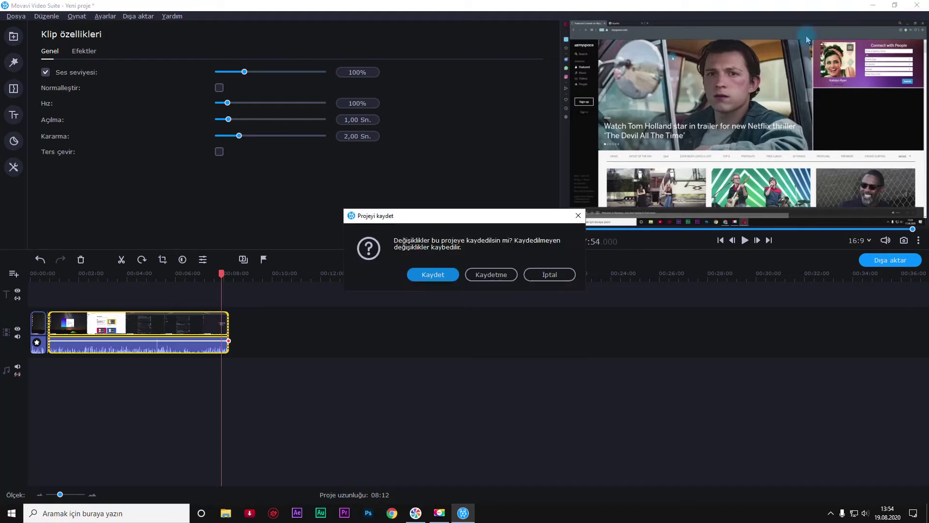
{"action": "left_click", "coordinate": [490, 273]}
{"action": "right_click", "coordinate": [421, 51]}
{"action": "left_click_drag", "start_coordinate": [18, 262], "coordinate": [320, 217]}
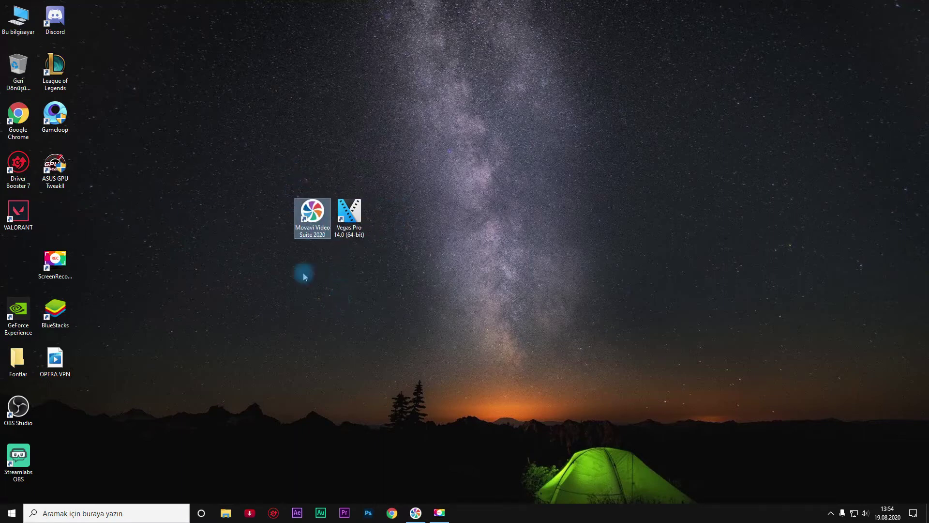
{"action": "left_click_drag", "start_coordinate": [356, 164], "coordinate": [368, 290]}
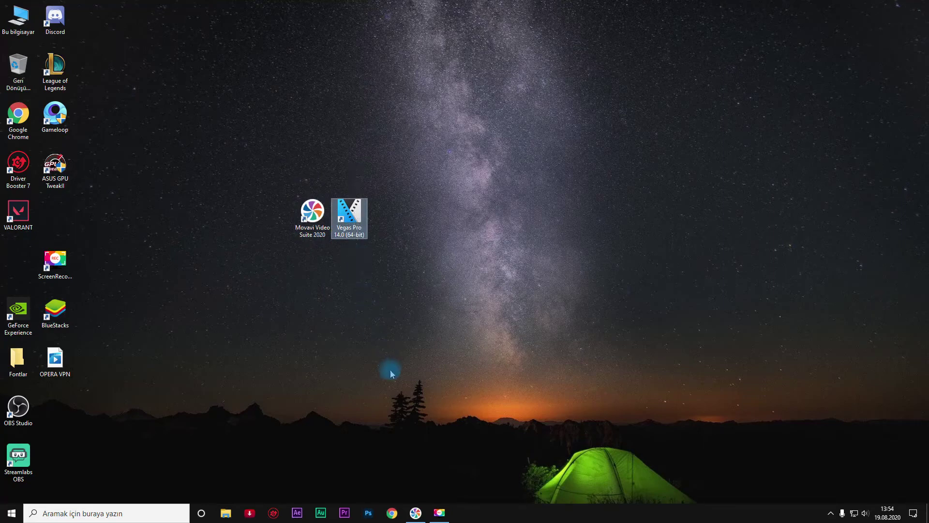
{"action": "left_click", "coordinate": [386, 392]}
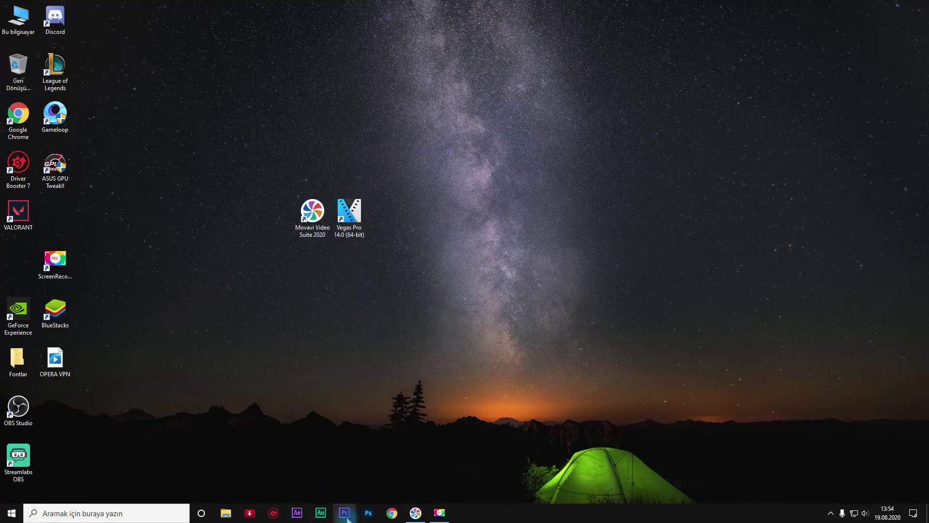
{"action": "key", "text": "super"}
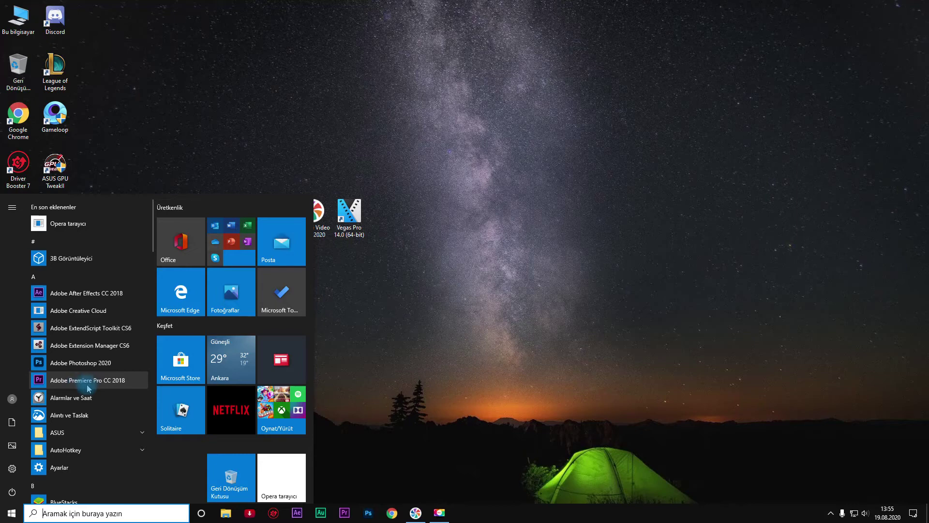
{"action": "left_click_drag", "start_coordinate": [388, 211], "coordinate": [248, 213]}
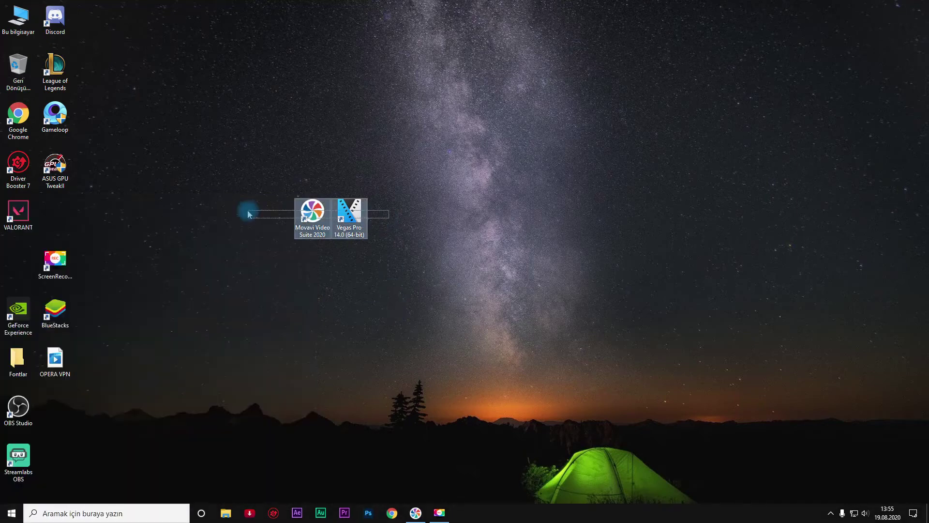
{"action": "left_click", "coordinate": [367, 321]}
{"action": "left_click", "coordinate": [364, 215]}
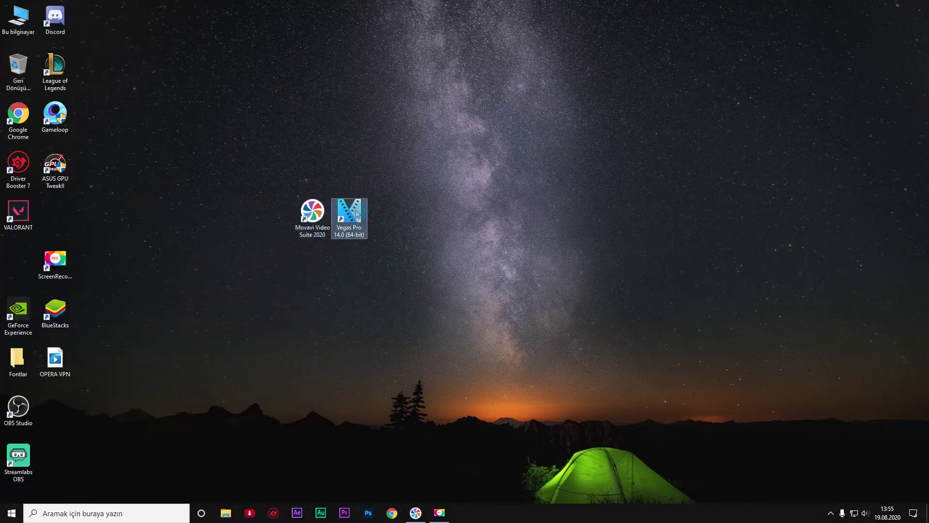
{"action": "left_click", "coordinate": [312, 216]}
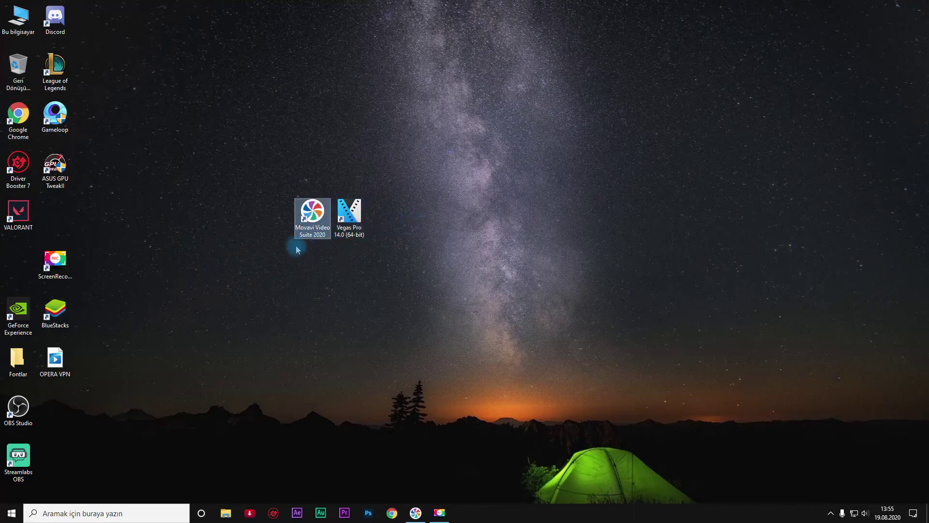
{"action": "left_click", "coordinate": [364, 236]}
{"action": "left_click_drag", "start_coordinate": [344, 158], "coordinate": [369, 290]}
{"action": "left_click", "coordinate": [363, 275]}
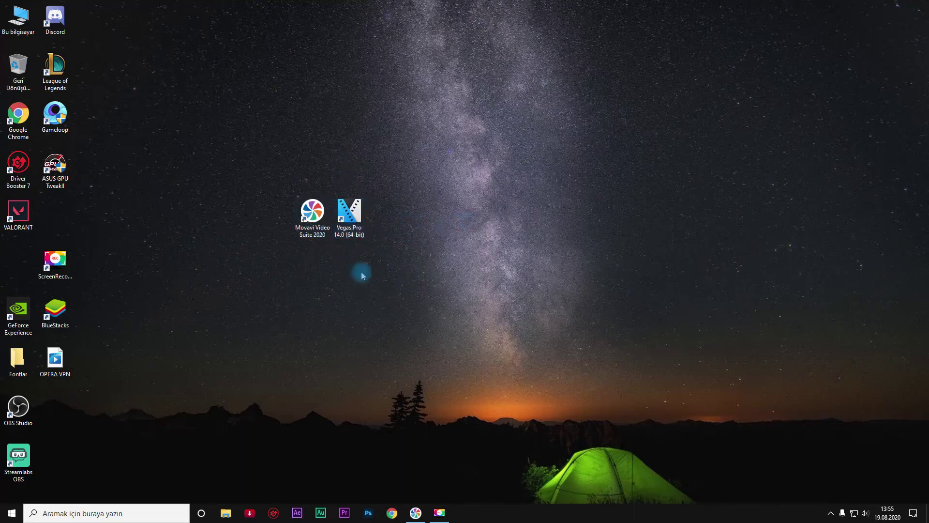
{"action": "left_click_drag", "start_coordinate": [348, 289], "coordinate": [348, 167]}
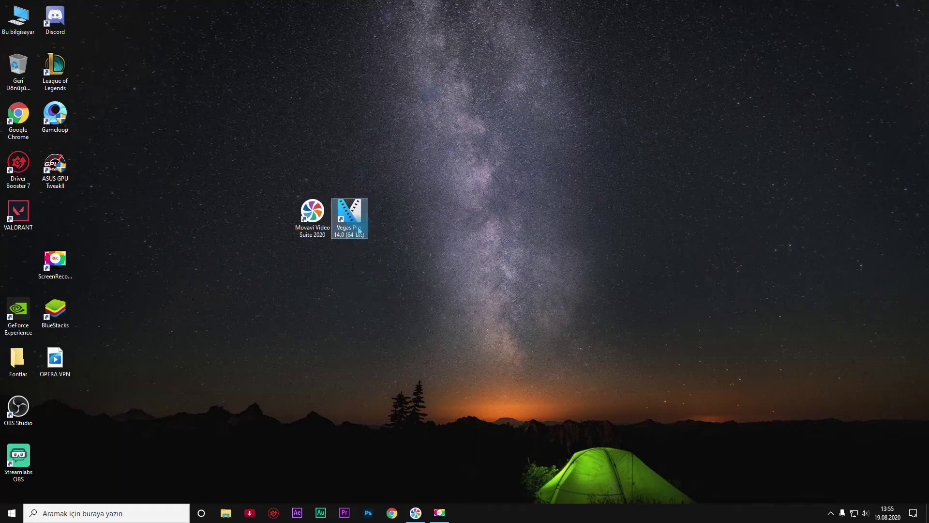
{"action": "left_click", "coordinate": [414, 211]}
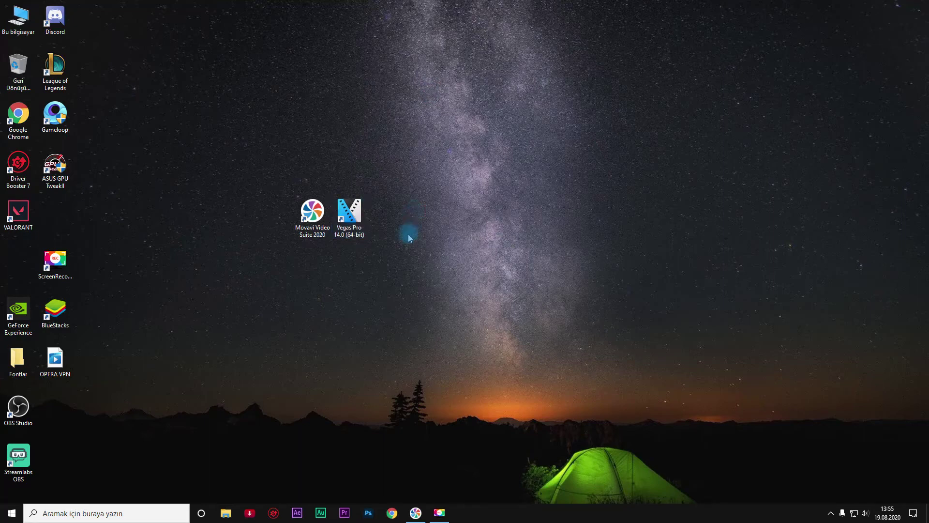
{"action": "key", "text": "super"}
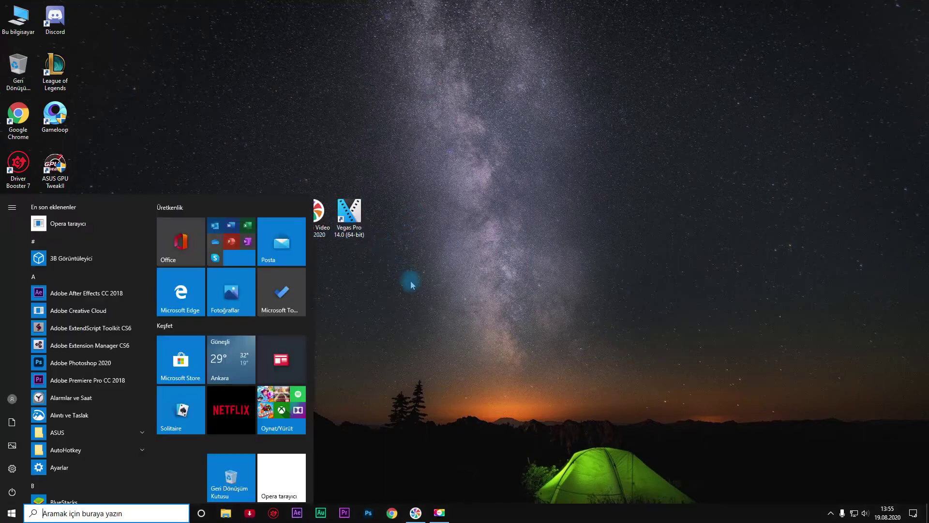
{"action": "left_click", "coordinate": [421, 266]}
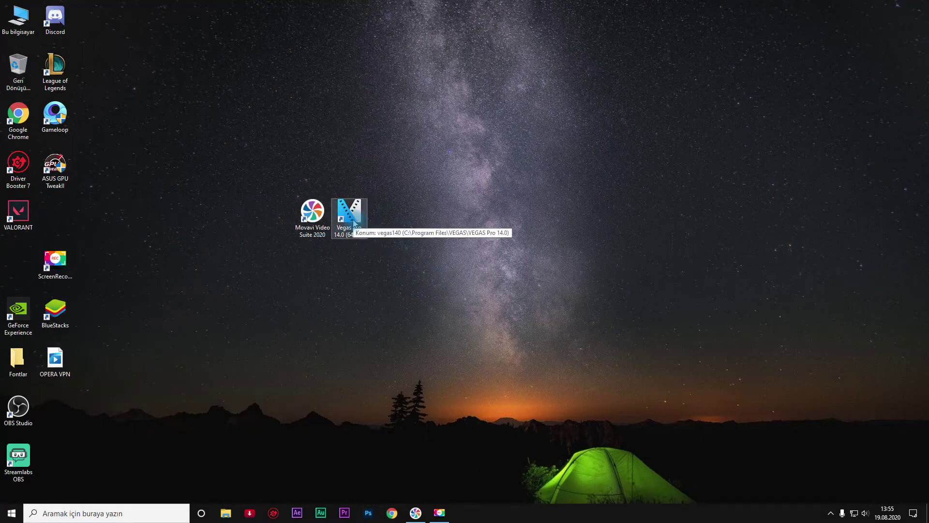
- Launch Vegas Pro 14.0, restore its window to a smaller size and place it so the desktop files stay reachable
{"action": "double_click", "coordinate": [350, 215]}
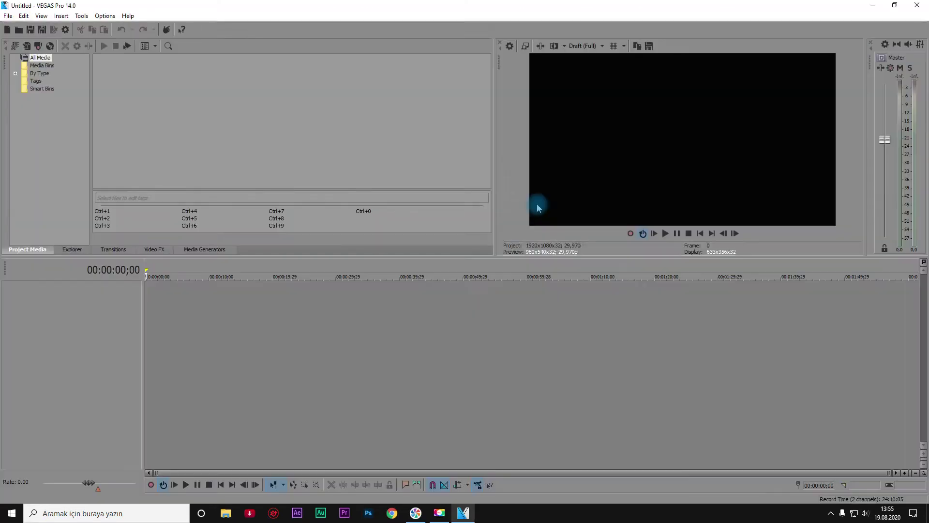
{"action": "left_click", "coordinate": [895, 5]}
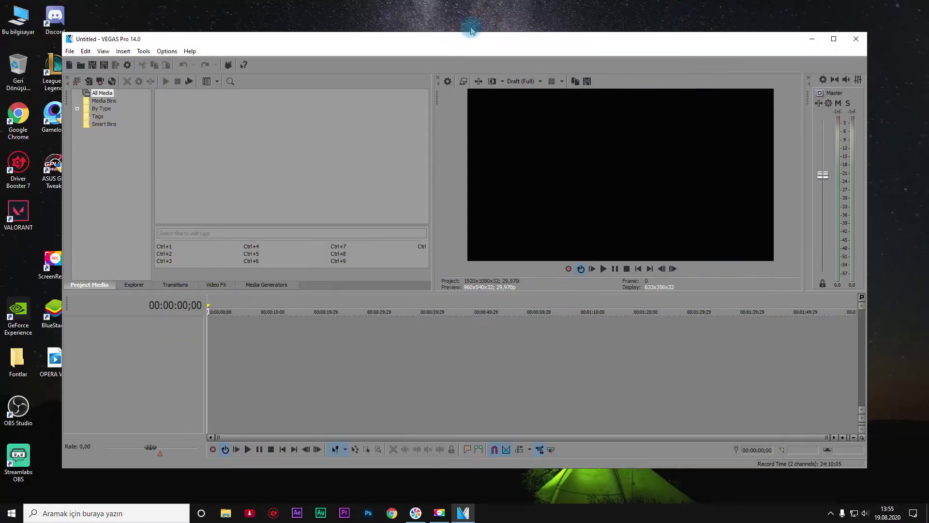
{"action": "left_click_drag", "start_coordinate": [332, 38], "coordinate": [388, 24]}
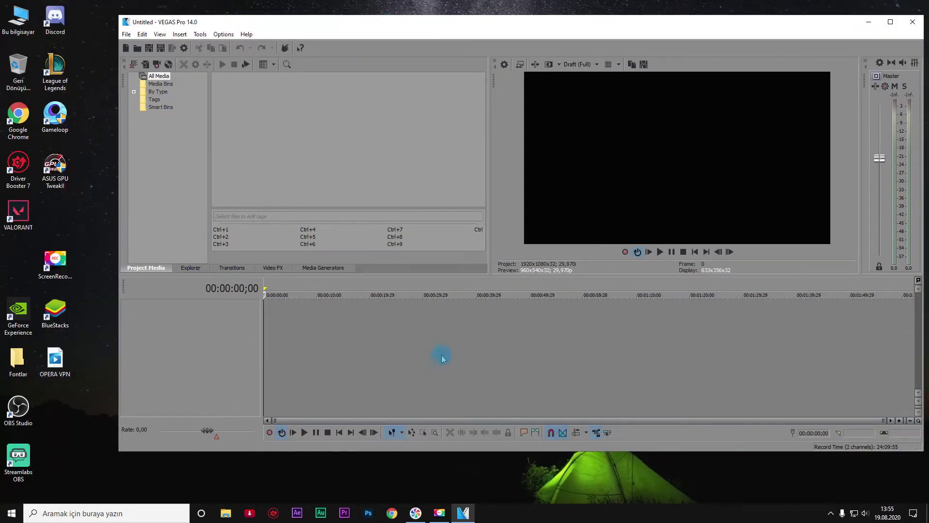
- Add OPERA VPN.mp4 from the desktop to the empty timeline and match the project video settings to this media
{"action": "left_click_drag", "start_coordinate": [255, 308], "coordinate": [256, 310]}
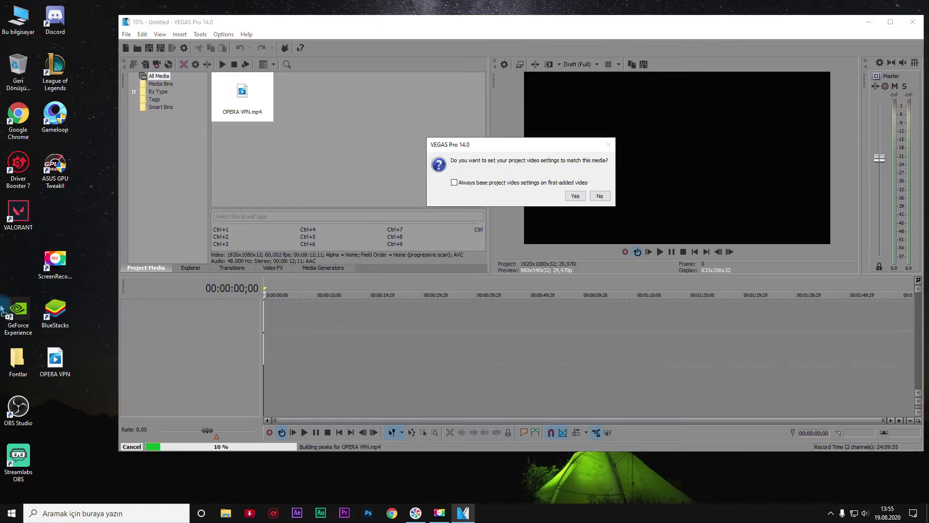
{"action": "left_click_drag", "start_coordinate": [528, 144], "coordinate": [466, 155]}
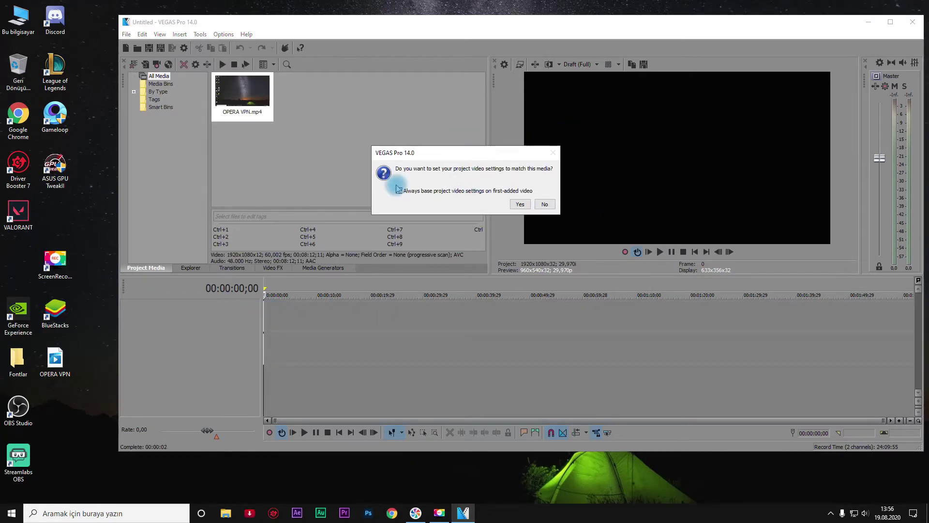
{"action": "left_click", "coordinate": [520, 205]}
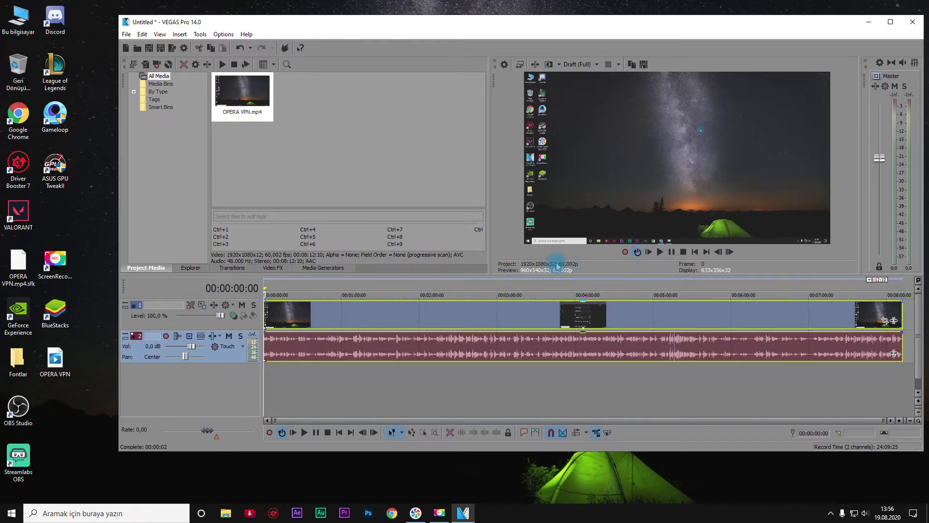
- Create a new project with the HD 1080-60i (1920x1080; 29,970 fps) template without saving the current one
{"action": "left_click", "coordinate": [126, 34]}
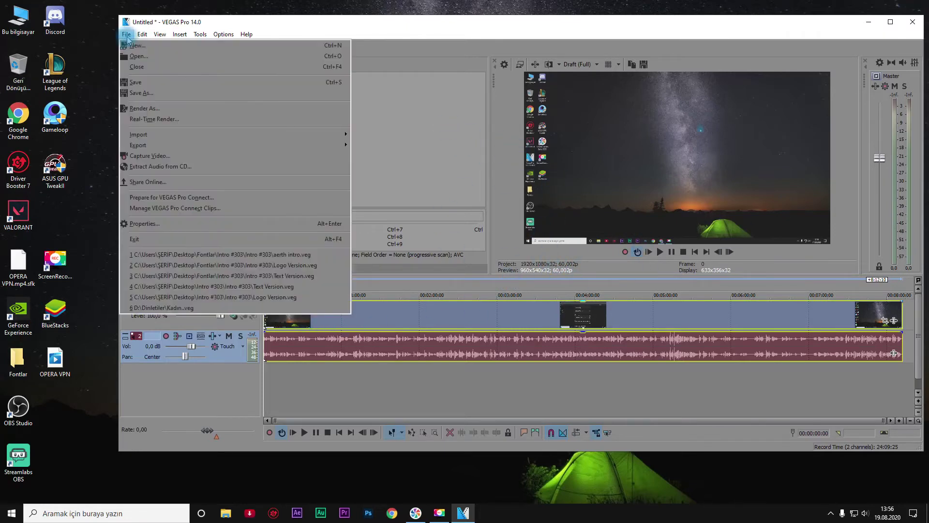
{"action": "left_click", "coordinate": [138, 46]}
{"action": "left_click", "coordinate": [534, 197]}
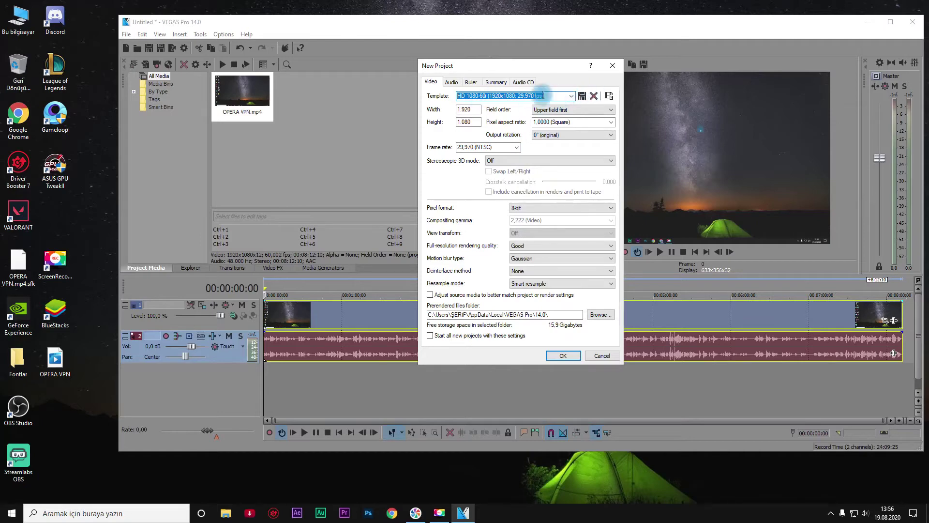
{"action": "left_click", "coordinate": [563, 356]}
- Add OPERA VPN.mp4 from the desktop to the new timeline and decline matching the project video settings to it
{"action": "left_click_drag", "start_coordinate": [54, 359], "coordinate": [252, 317]}
{"action": "left_click", "coordinate": [604, 199]}
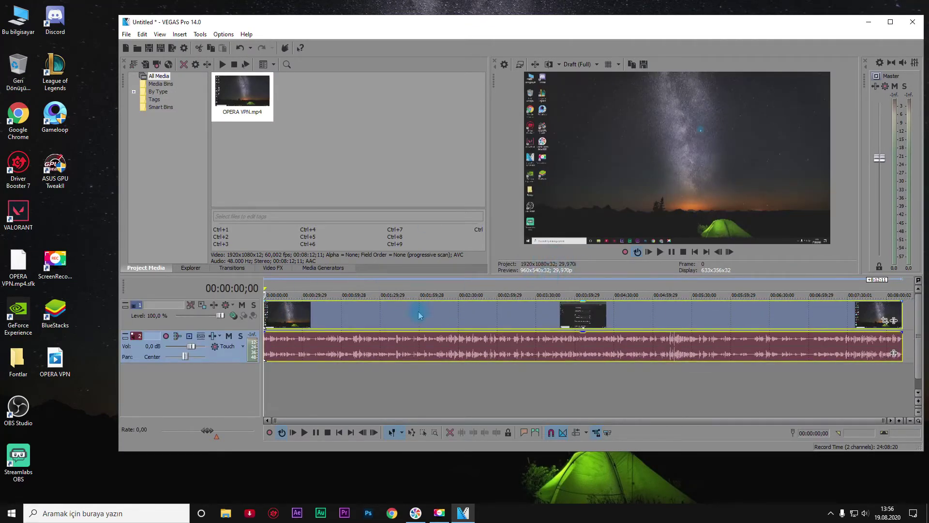
- Maximize the window and split the OPERA VPN clip at four successive points, including 00:01:11;15 and 00:02:01;23
{"action": "left_click", "coordinate": [890, 22]}
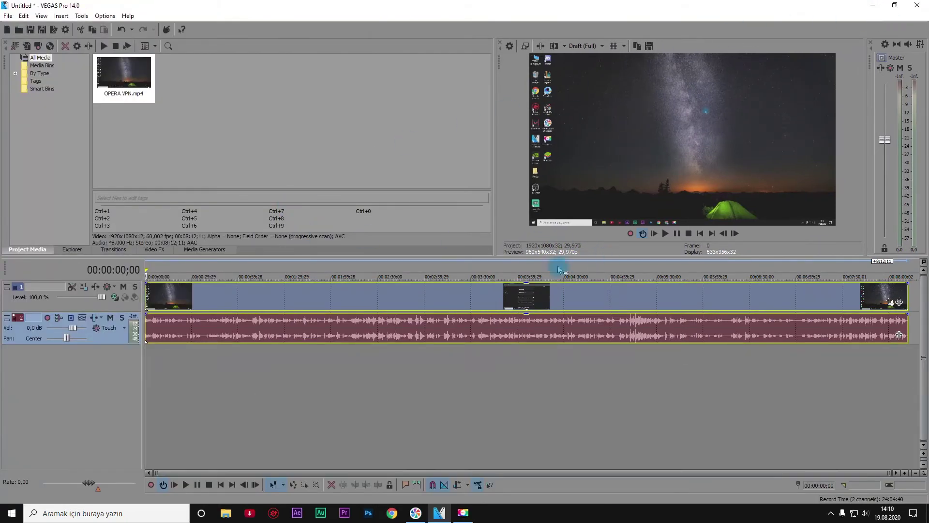
{"action": "mouse_move", "coordinate": [181, 293]}
{"action": "left_mouse_down"}
{"action": "mouse_move", "coordinate": [269, 291]}
{"action": "mouse_move", "coordinate": [176, 294]}
{"action": "left_mouse_up"}
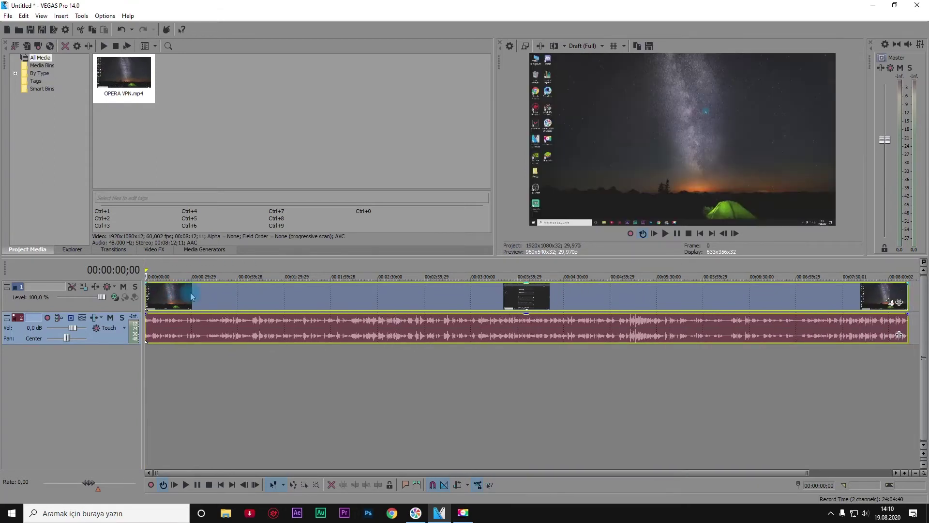
{"action": "left_click_drag", "start_coordinate": [190, 292], "coordinate": [256, 298]}
{"action": "key", "text": "s"}
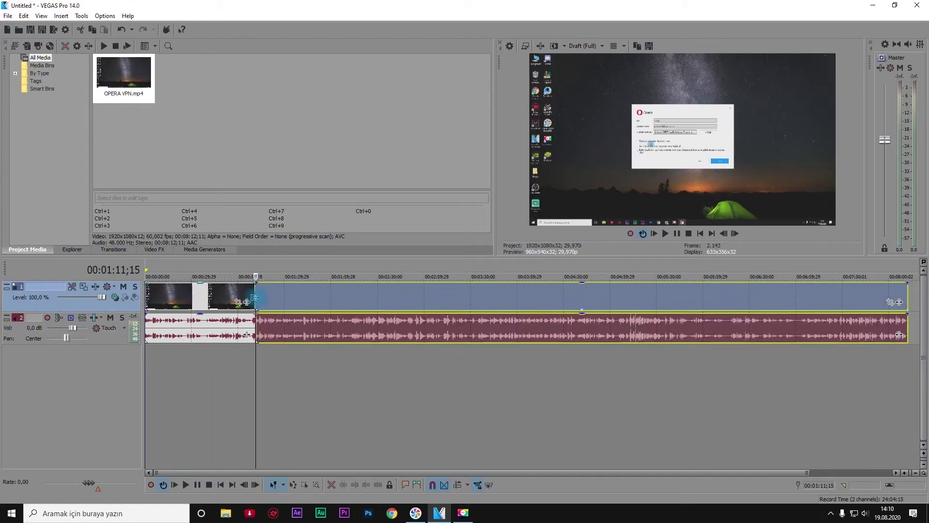
{"action": "left_click", "coordinate": [291, 297]}
{"action": "key", "text": "s"}
{"action": "left_click", "coordinate": [333, 298]}
{"action": "key", "text": "s"}
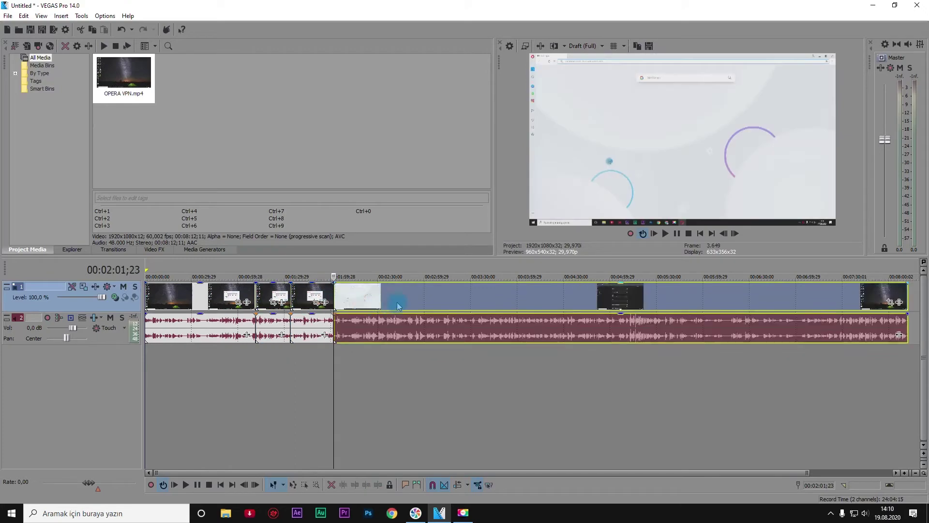
{"action": "left_click", "coordinate": [421, 297]}
{"action": "key", "text": "s"}
- Look at the Event Pan/Crop settings of the second segment and close them
{"action": "left_click", "coordinate": [373, 297]}
{"action": "left_click", "coordinate": [316, 298]}
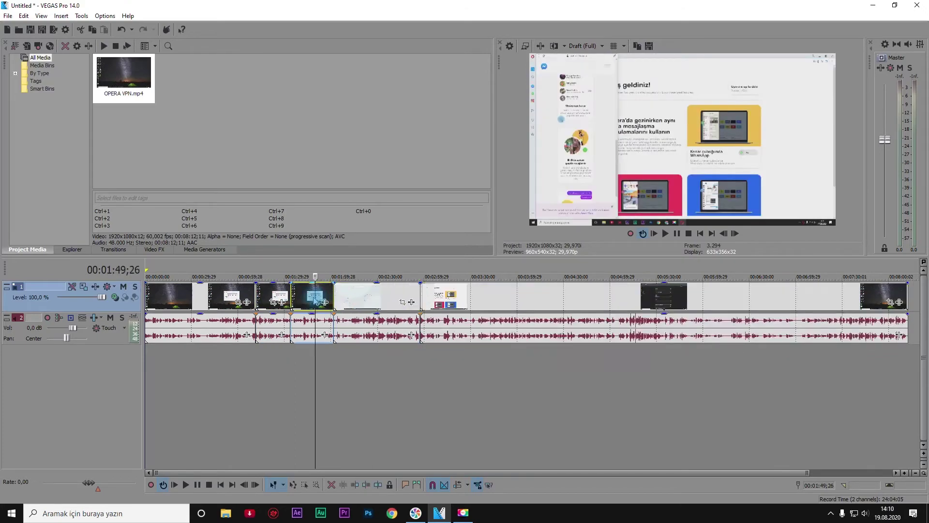
{"action": "left_click", "coordinate": [273, 302]}
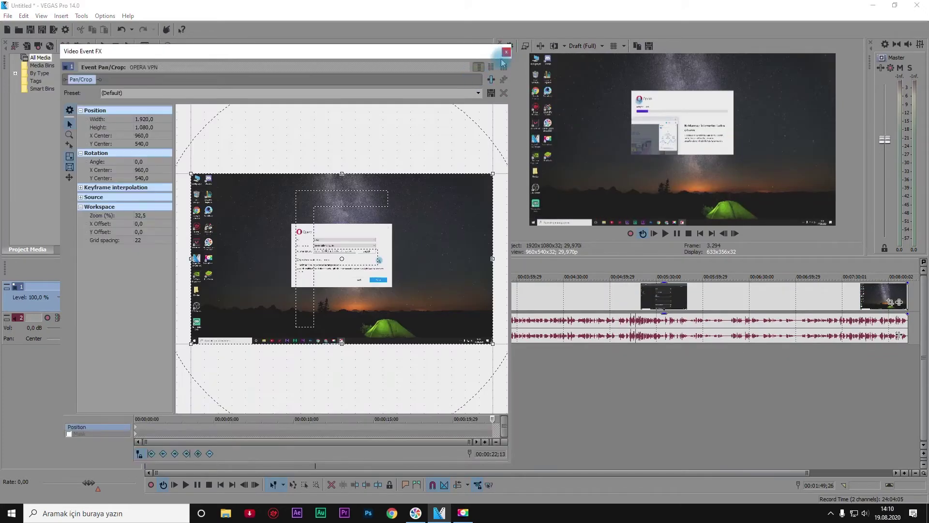
{"action": "left_click", "coordinate": [506, 52]}
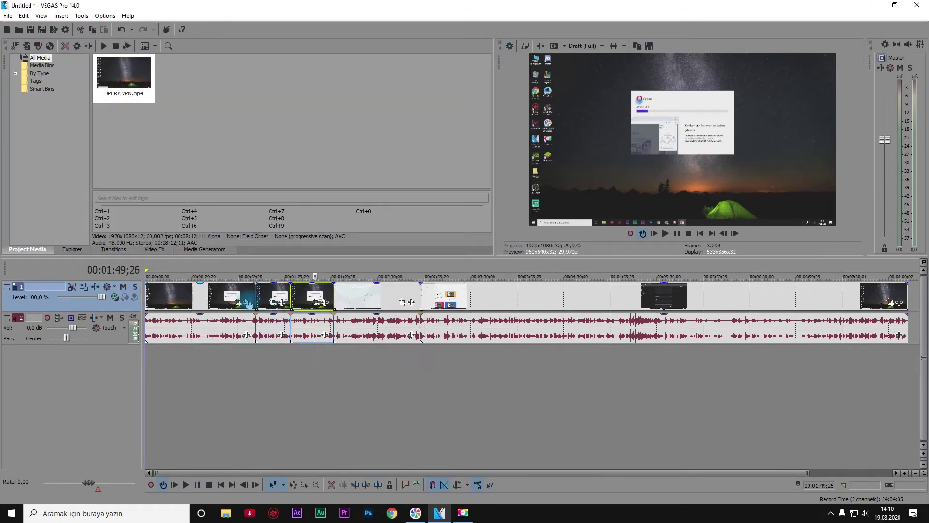
- Enlarge the first segment's Pan/Crop frame at its end to about 2.313,5 × 1.301,3 and move the dialog off the timeline
{"action": "left_click", "coordinate": [238, 303]}
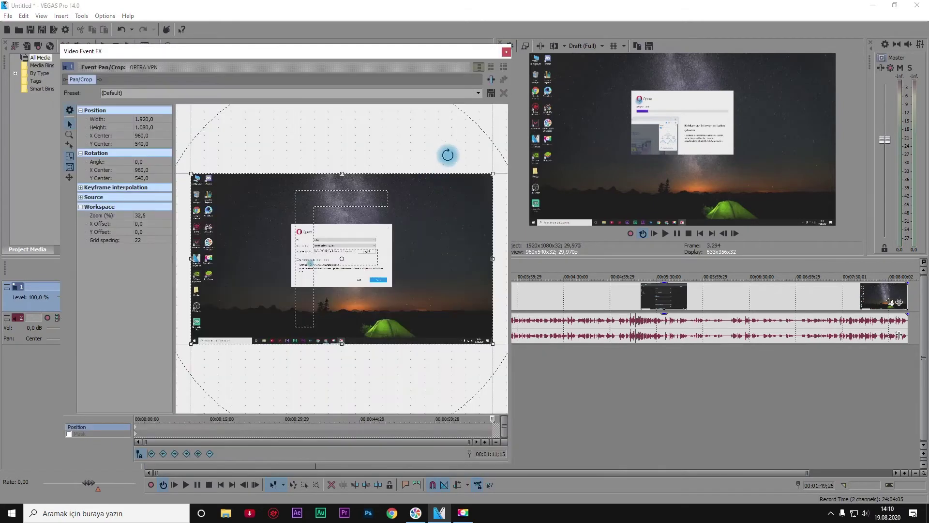
{"action": "left_click_drag", "start_coordinate": [479, 183], "coordinate": [520, 158]}
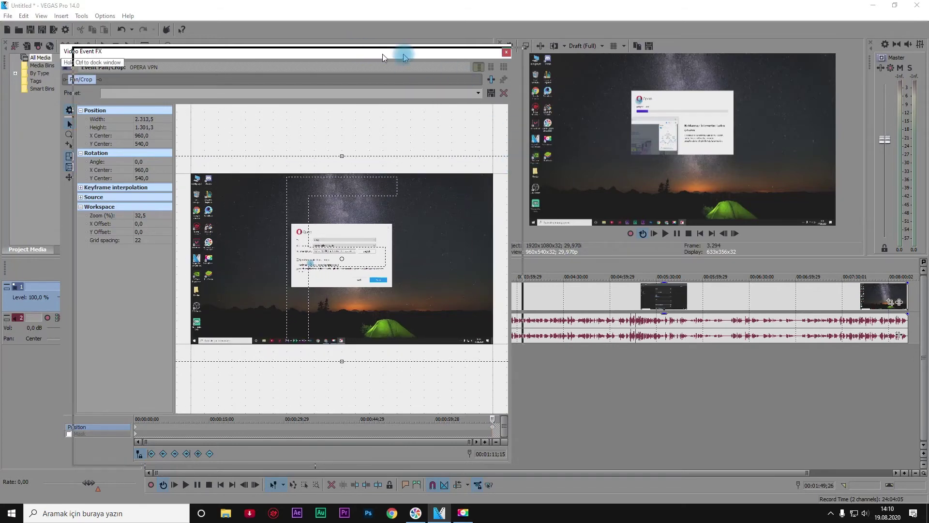
{"action": "left_click_drag", "start_coordinate": [369, 53], "coordinate": [540, 54]}
{"action": "left_click_drag", "start_coordinate": [325, 56], "coordinate": [482, 59]}
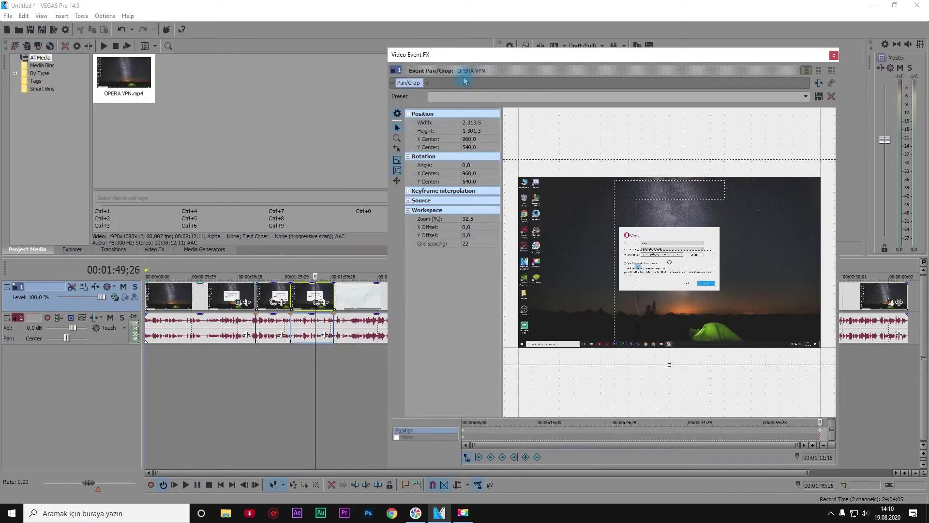
- At 00:00:49;18 in the first segment, reduce the Pan/Crop frame to about 1.777,4 × 999,8 and close the dialog
{"action": "left_click", "coordinate": [267, 299]}
{"action": "left_click", "coordinate": [222, 296]}
{"action": "left_click_drag", "start_coordinate": [517, 53], "coordinate": [289, 72]}
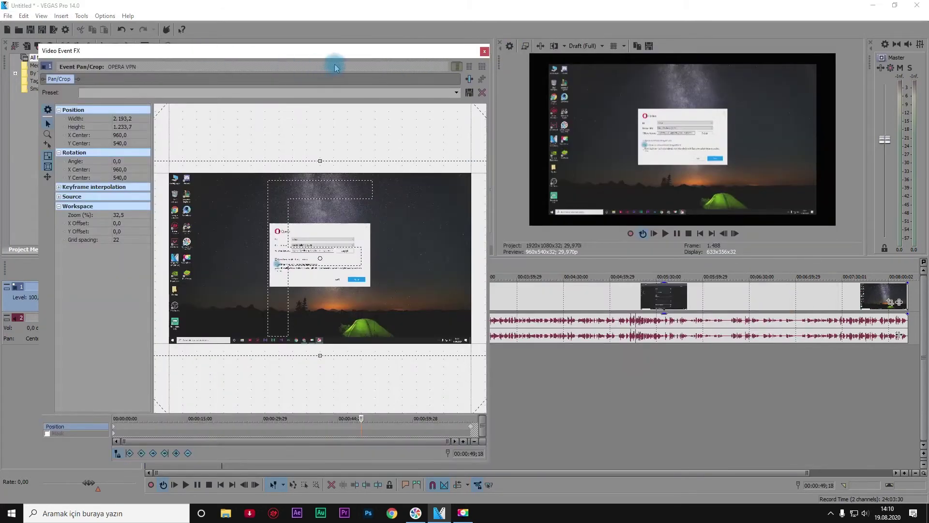
{"action": "scroll", "coordinate": [435, 186], "scroll_direction": "down", "scroll_amount": 4}
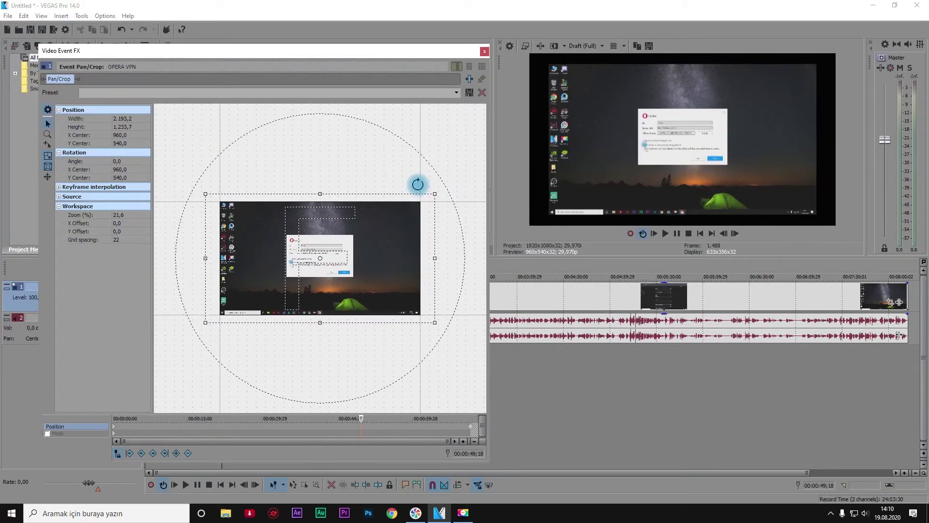
{"action": "scroll", "coordinate": [377, 208], "scroll_direction": "down", "scroll_amount": 2}
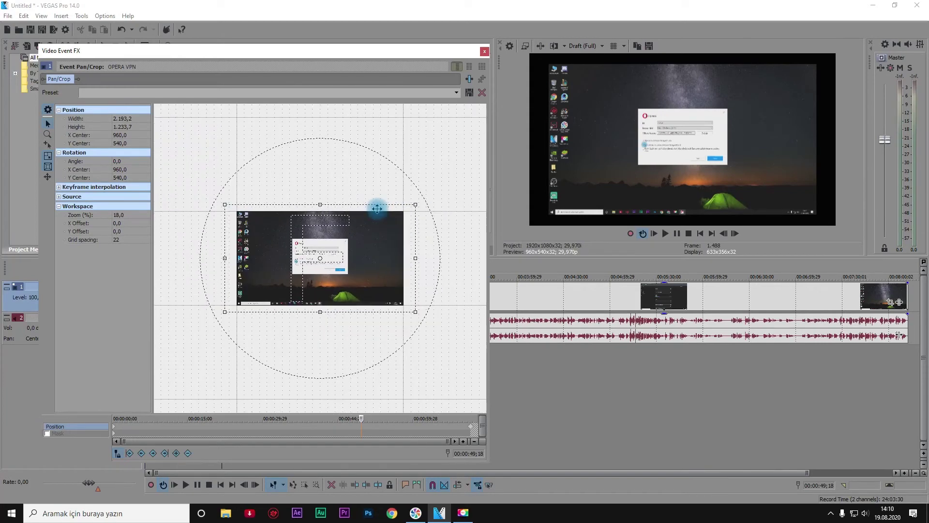
{"action": "mouse_move", "coordinate": [416, 204]}
{"action": "left_mouse_down"}
{"action": "mouse_move", "coordinate": [367, 230]}
{"action": "mouse_move", "coordinate": [423, 214]}
{"action": "left_mouse_up"}
{"action": "left_click", "coordinate": [365, 431]}
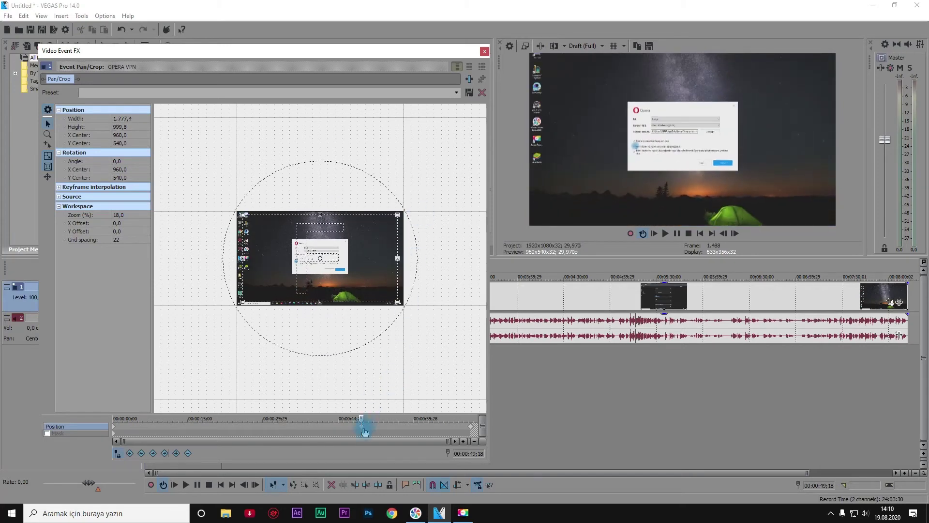
{"action": "left_click", "coordinate": [484, 52]}
- Split the second segment at 00:01:16;05
{"action": "left_click", "coordinate": [270, 333]}
{"action": "left_click", "coordinate": [264, 304]}
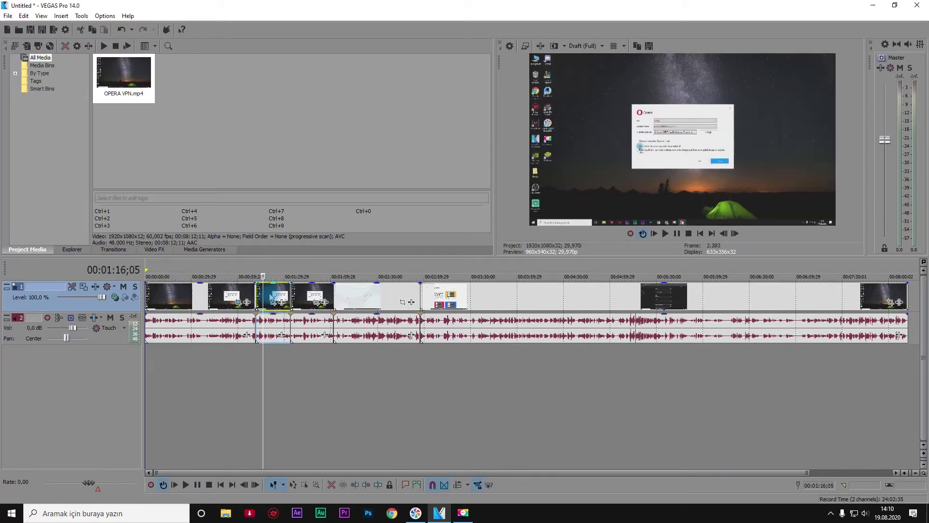
{"action": "scroll", "coordinate": [270, 298], "scroll_direction": "up", "scroll_amount": 8}
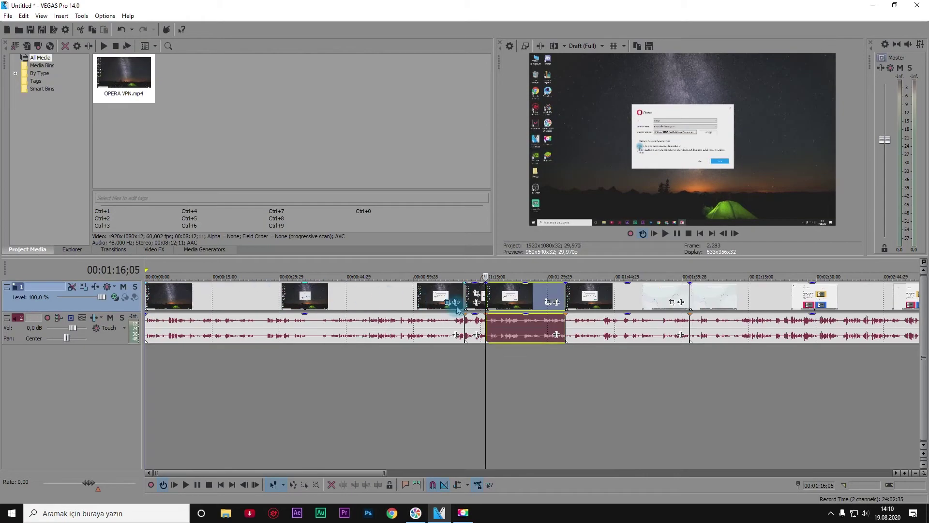
- Place the playhead at the start of the short segment beginning at 00:01:11;15 and open its Pan/Crop settings
{"action": "left_click", "coordinate": [488, 299]}
{"action": "left_click", "coordinate": [678, 234]}
{"action": "left_click", "coordinate": [677, 234]}
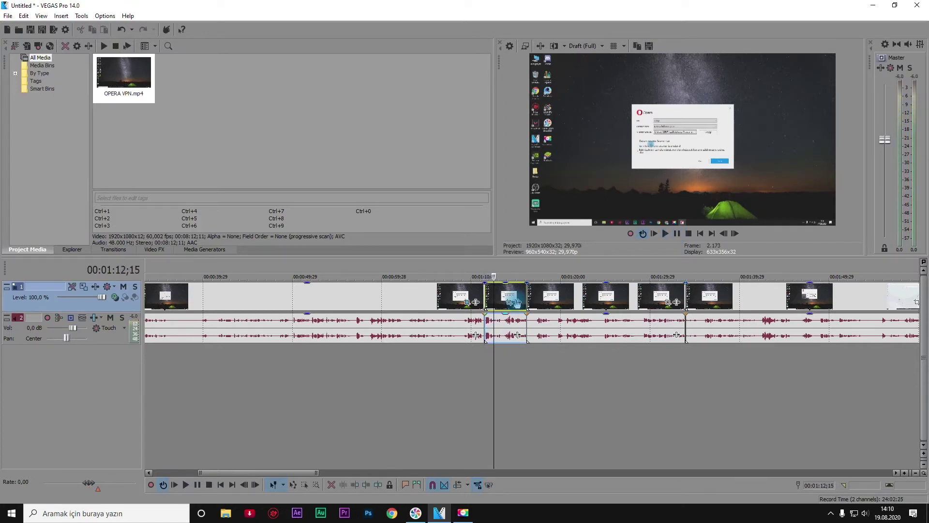
{"action": "key", "text": "Page_Up"}
{"action": "left_click", "coordinate": [511, 303]}
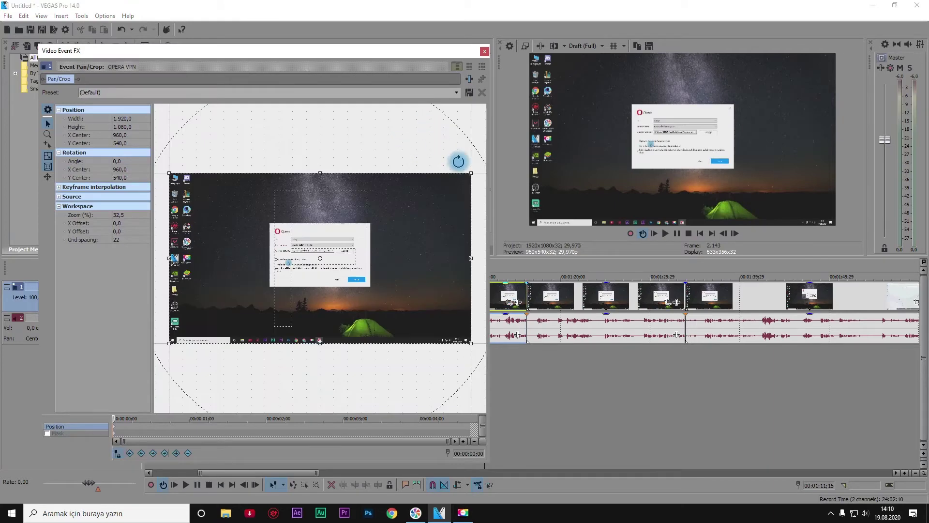
- Try reducing the Pan/Crop frame to about 881,6 × 495,9 at the segment's start, and undo it
{"action": "left_click_drag", "start_coordinate": [474, 173], "coordinate": [400, 219]}
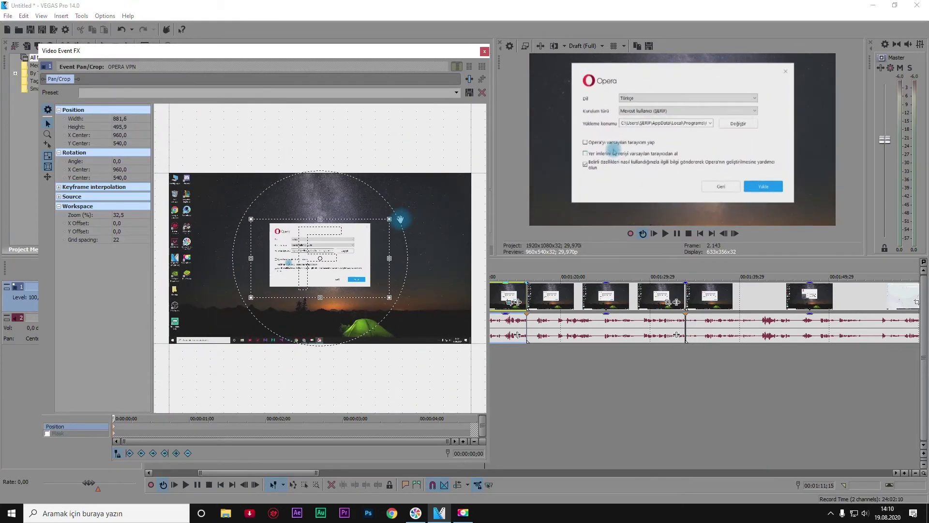
{"action": "right_click", "coordinate": [370, 265]}
{"action": "left_click", "coordinate": [385, 270]}
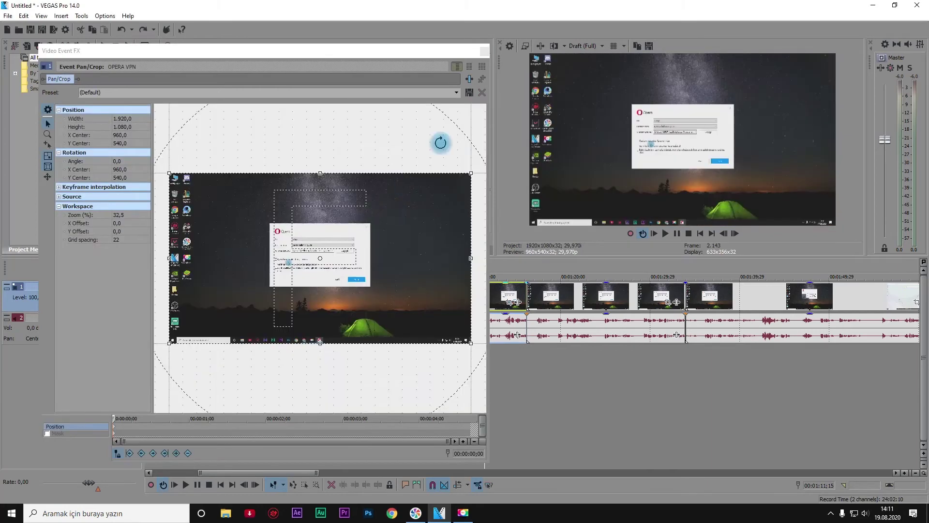
- At 00:00:03;02 within the short segment, reduce the Pan/Crop frame to about 794,1 × 446,7 around the Opera dialog and close the settings
{"action": "left_click_drag", "start_coordinate": [114, 418], "coordinate": [127, 419]}
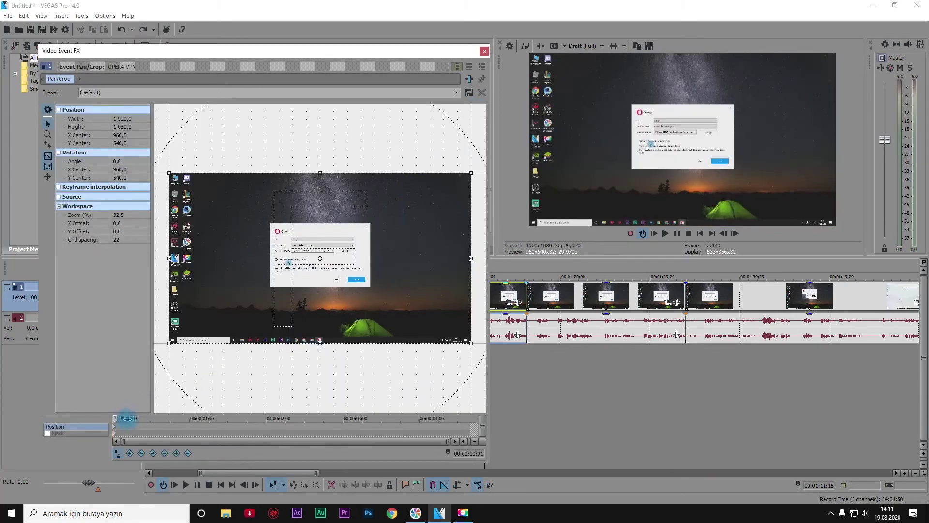
{"action": "left_click_drag", "start_coordinate": [193, 410], "coordinate": [348, 418]}
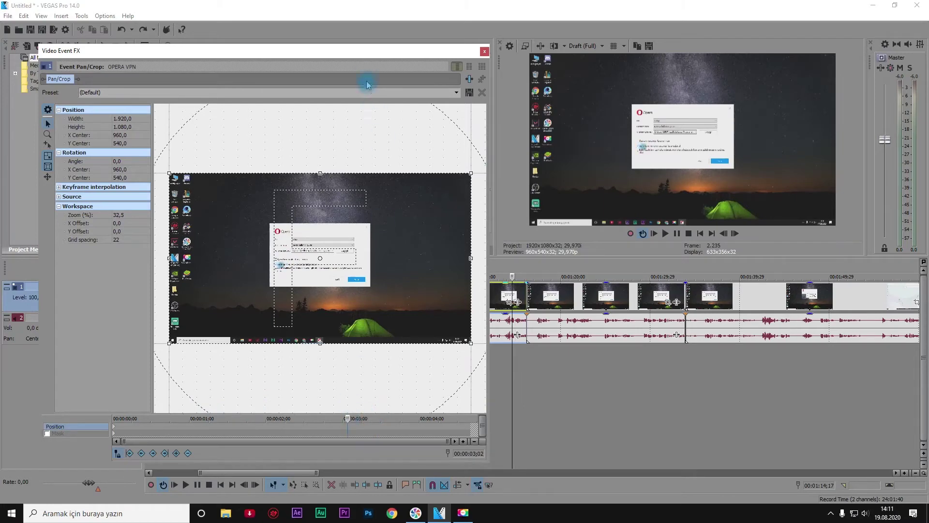
{"action": "left_click_drag", "start_coordinate": [471, 173], "coordinate": [382, 221]}
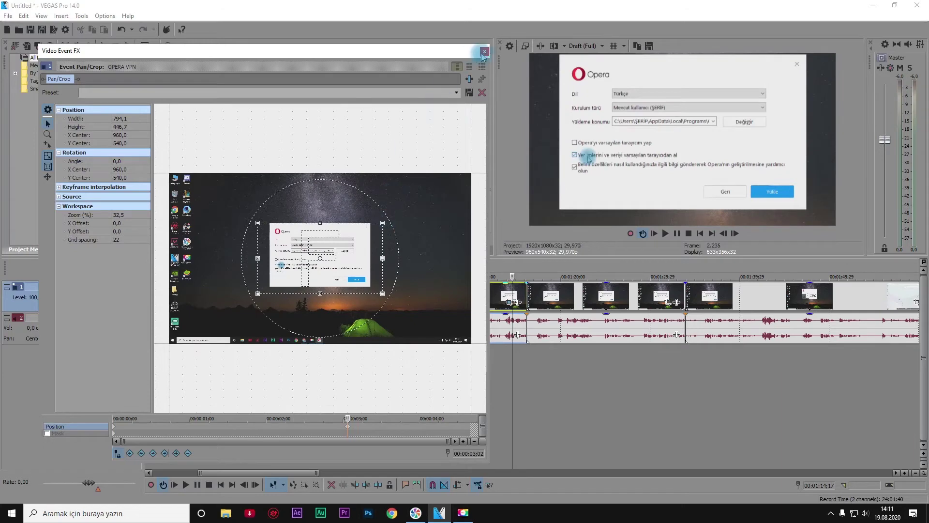
{"action": "left_click", "coordinate": [484, 51]}
- Preview the zoom from 00:01:11;15 with the audio track temporarily muted, and unmute the track
{"action": "left_click_drag", "start_coordinate": [484, 294], "coordinate": [145, 297]}
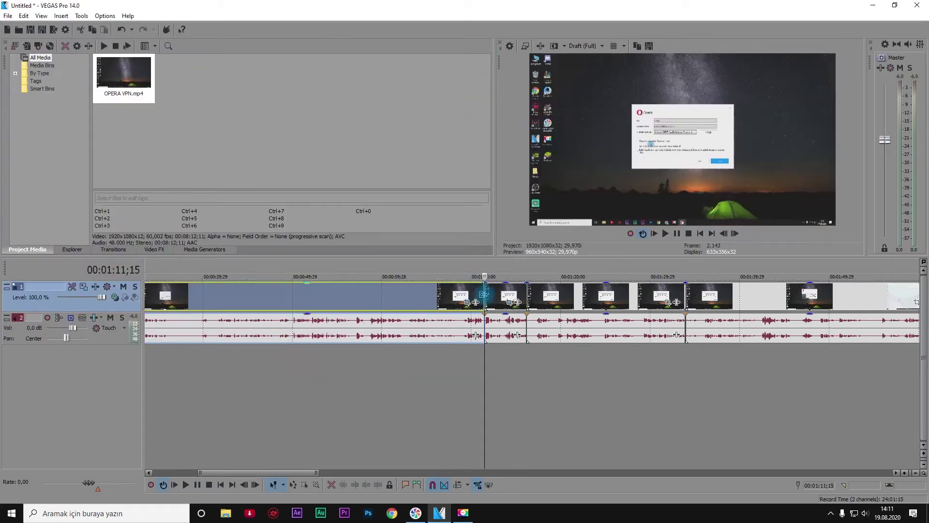
{"action": "left_click", "coordinate": [121, 319]}
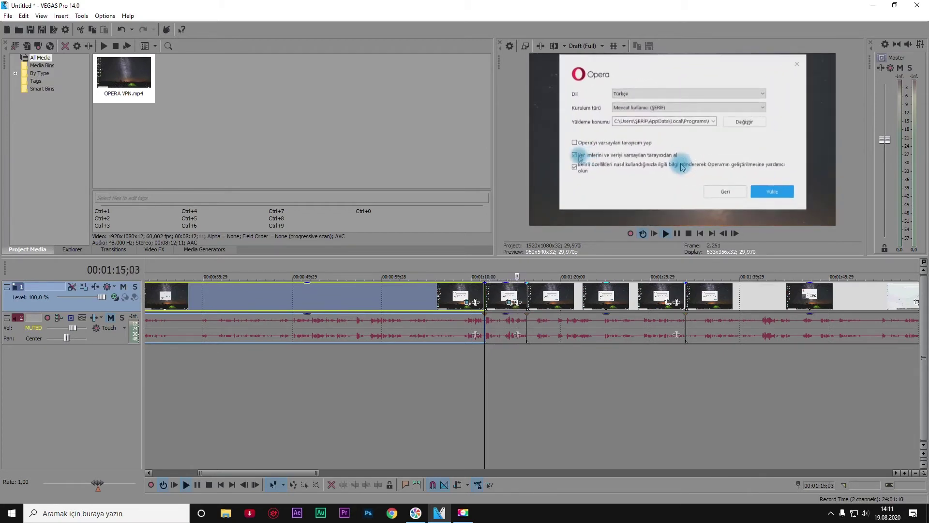
{"action": "left_click", "coordinate": [504, 313]}
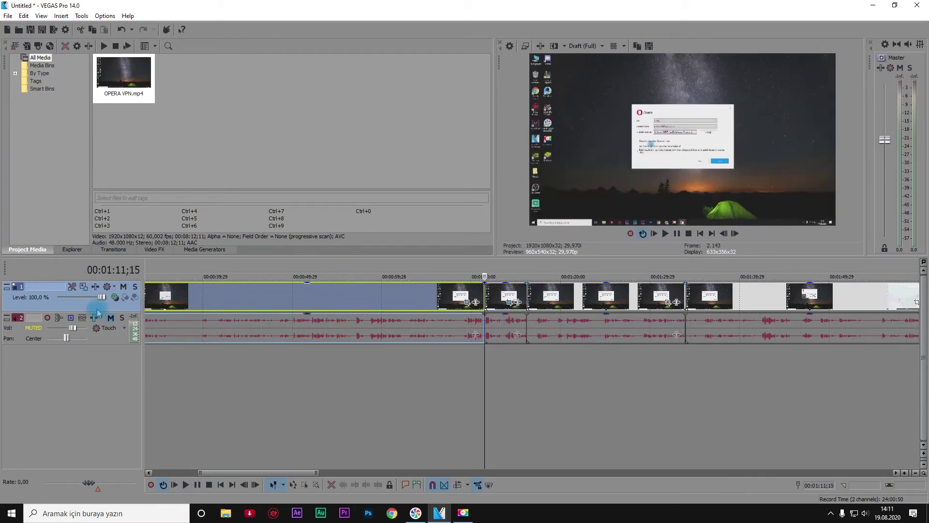
{"action": "left_click", "coordinate": [110, 318]}
{"action": "left_click", "coordinate": [406, 293]}
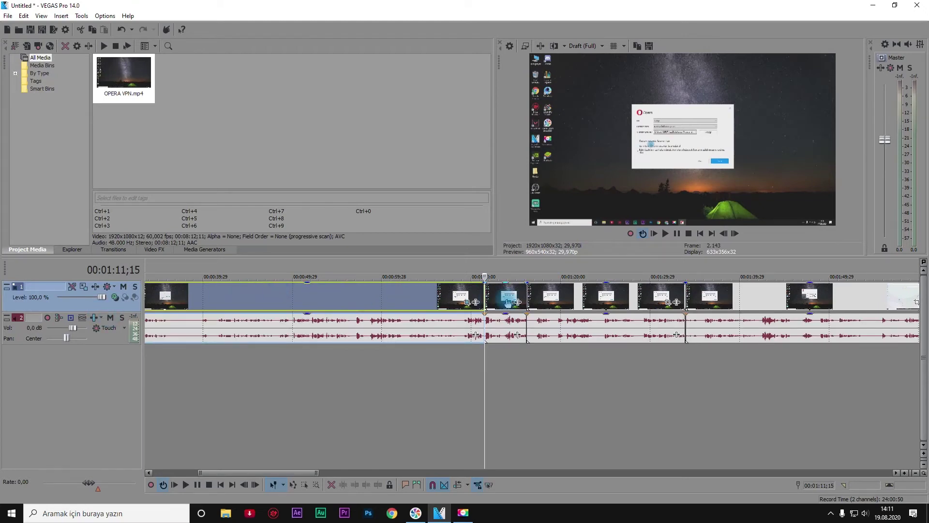
- Shift the last segment later on the timeline, leaving a gap of about 10 seconds before it
{"action": "scroll", "coordinate": [460, 357], "scroll_direction": "down", "scroll_amount": 6}
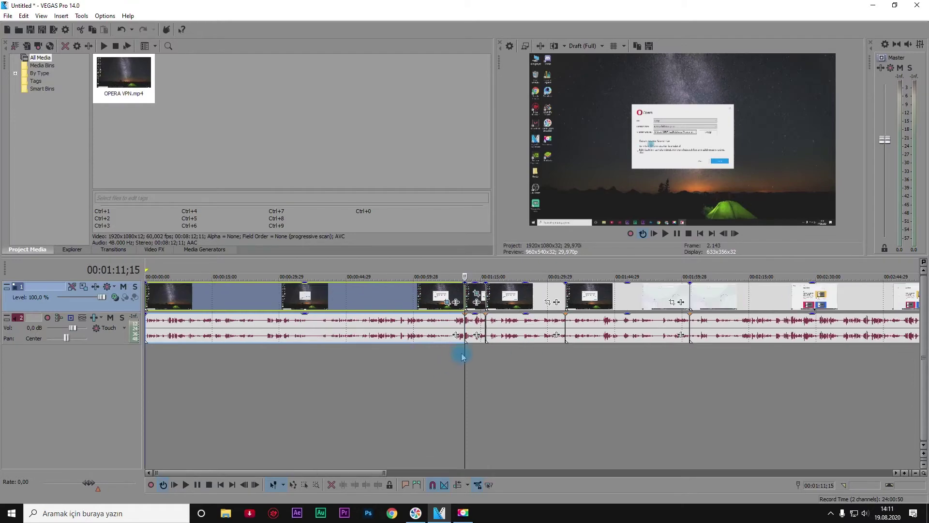
{"action": "scroll", "coordinate": [446, 337], "scroll_direction": "down", "scroll_amount": 2}
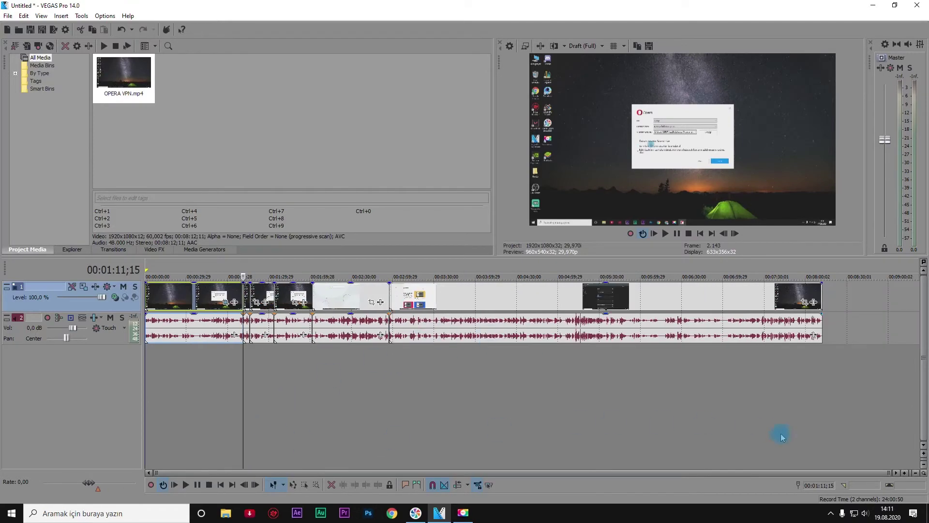
{"action": "scroll", "coordinate": [709, 357], "scroll_direction": "up", "scroll_amount": 2}
{"action": "scroll", "coordinate": [710, 356], "scroll_direction": "down", "scroll_amount": 2}
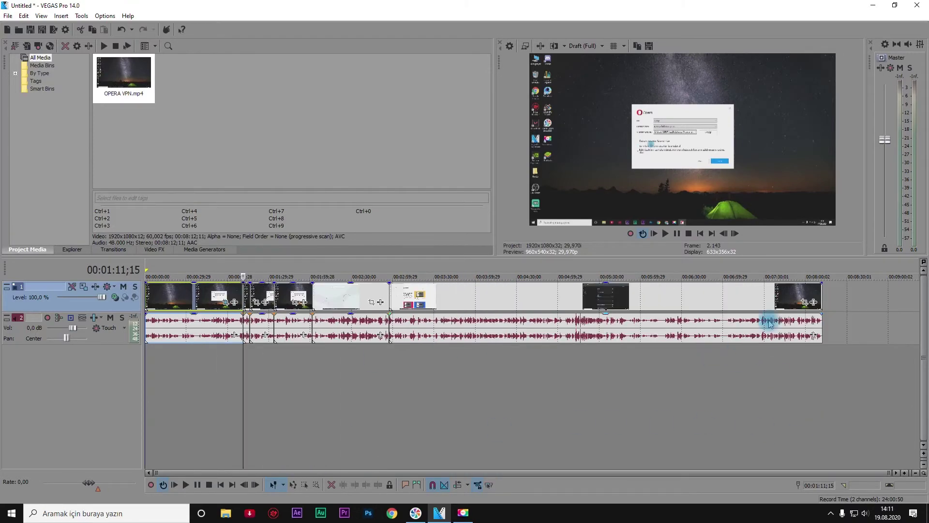
{"action": "left_click", "coordinate": [686, 297]}
{"action": "mouse_move", "coordinate": [557, 302]}
{"action": "left_mouse_down"}
{"action": "mouse_move", "coordinate": [736, 300]}
{"action": "mouse_move", "coordinate": [542, 299]}
{"action": "left_mouse_up"}
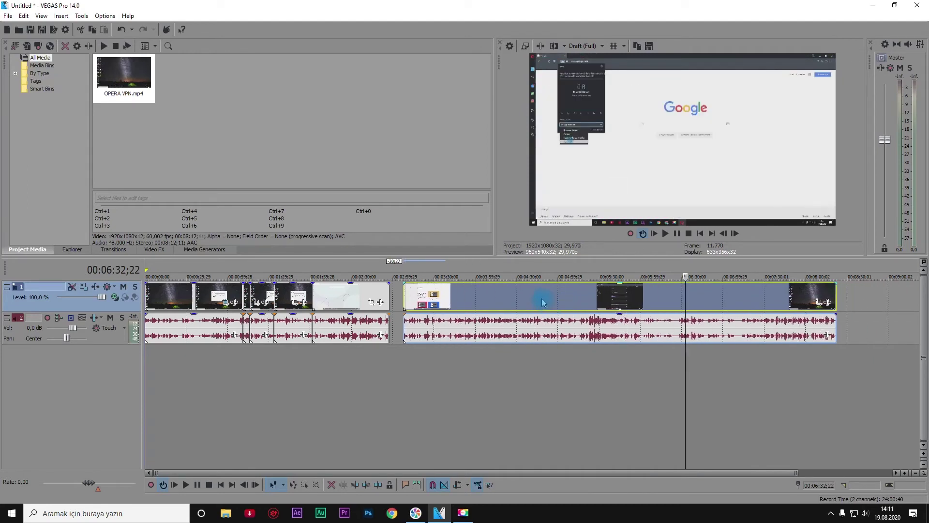
- Try ungrouping the last segment's video and audio to handle each one separately, and restore their grouping
{"action": "left_click", "coordinate": [555, 364]}
{"action": "left_click", "coordinate": [531, 296]}
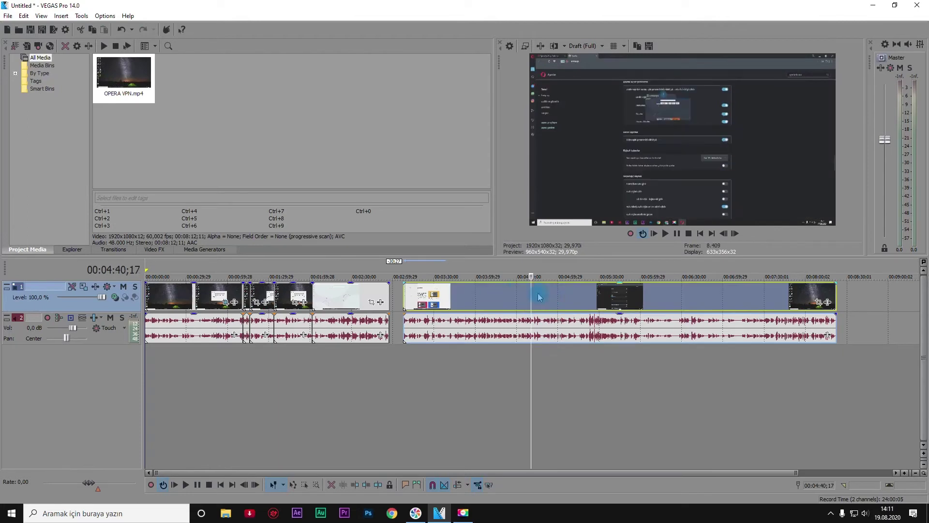
{"action": "left_click", "coordinate": [541, 297]}
{"action": "left_click_drag", "start_coordinate": [583, 334], "coordinate": [565, 318]}
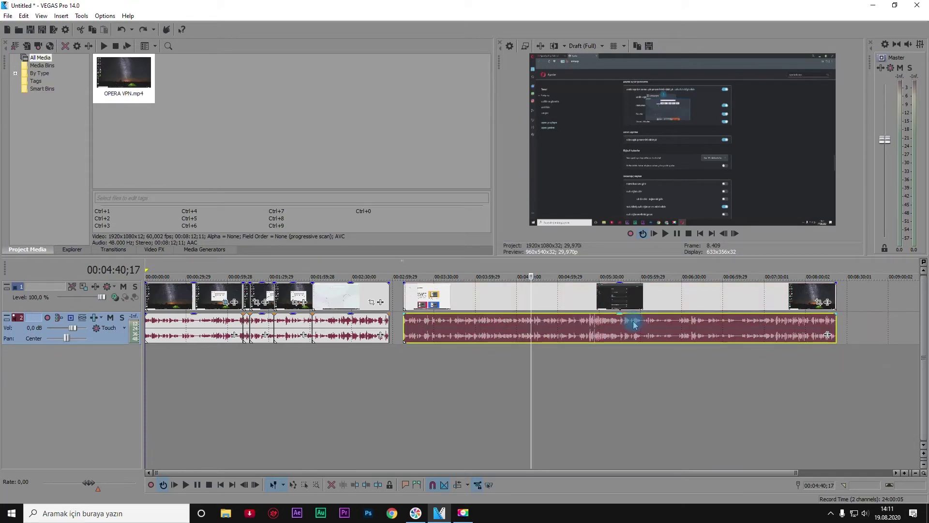
{"action": "left_click_drag", "start_coordinate": [453, 295], "coordinate": [475, 290]}
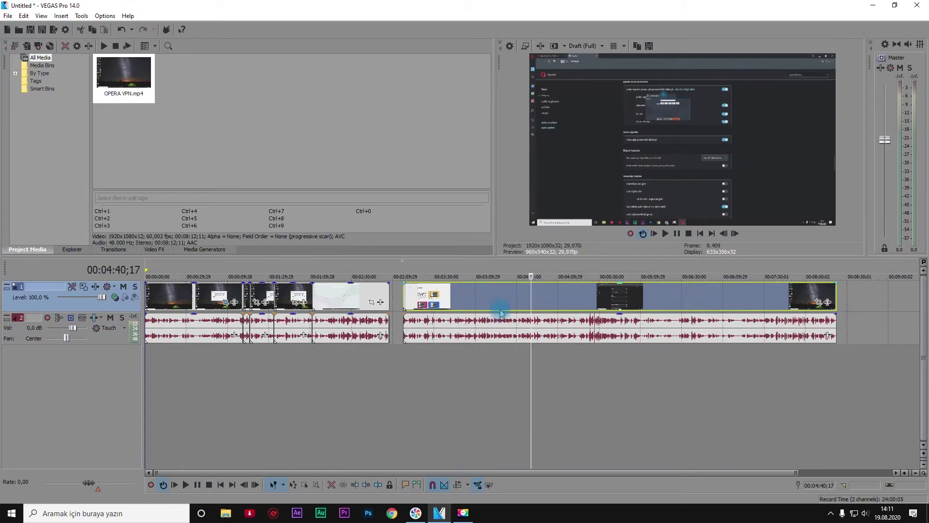
{"action": "left_click", "coordinate": [359, 301]}
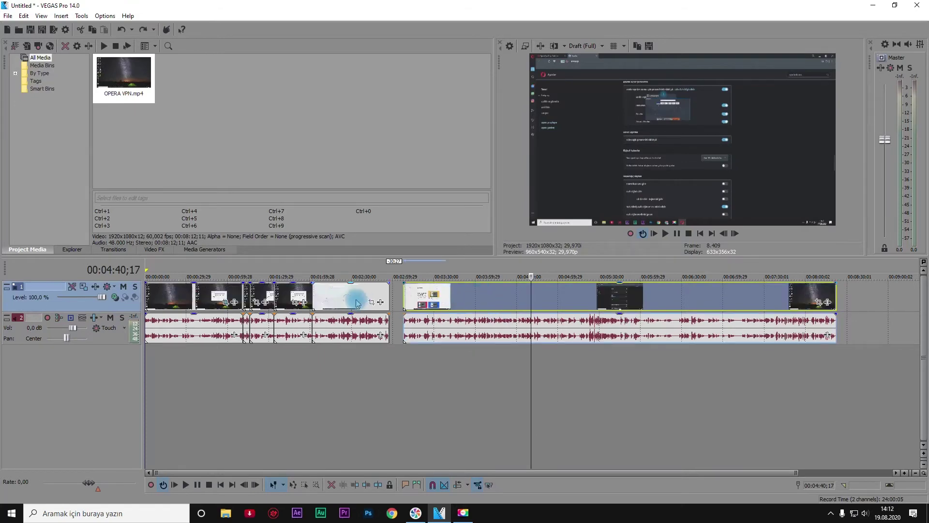
{"action": "left_click_drag", "start_coordinate": [212, 277], "coordinate": [235, 302]}
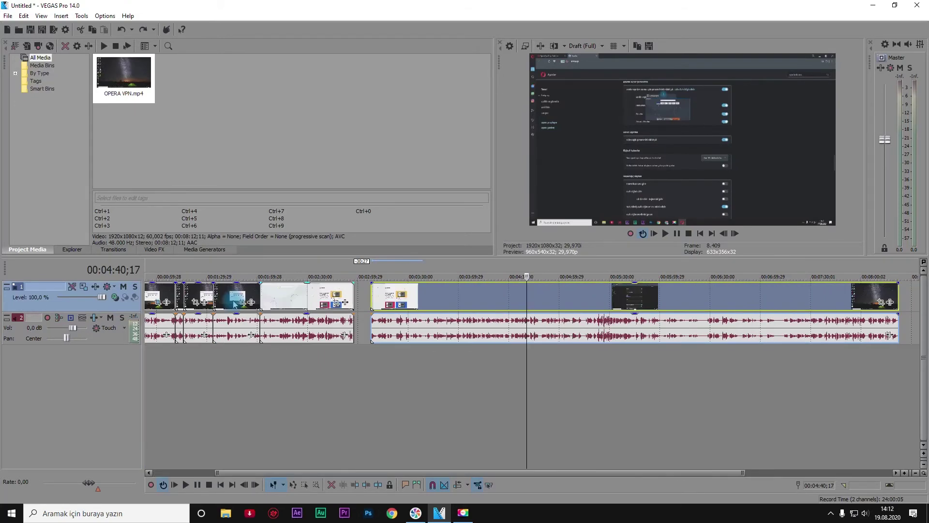
{"action": "left_click_drag", "start_coordinate": [345, 473], "coordinate": [280, 473]}
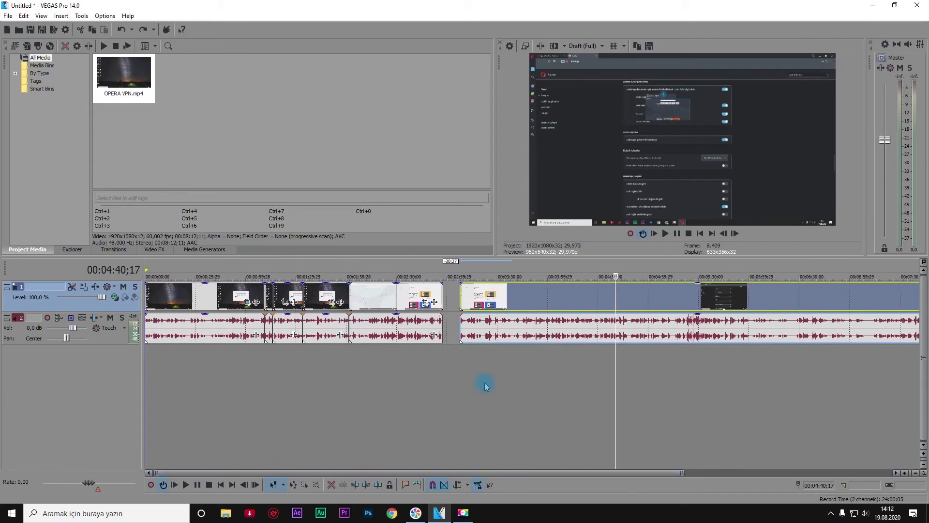
{"action": "left_click_drag", "start_coordinate": [620, 304], "coordinate": [513, 296]}
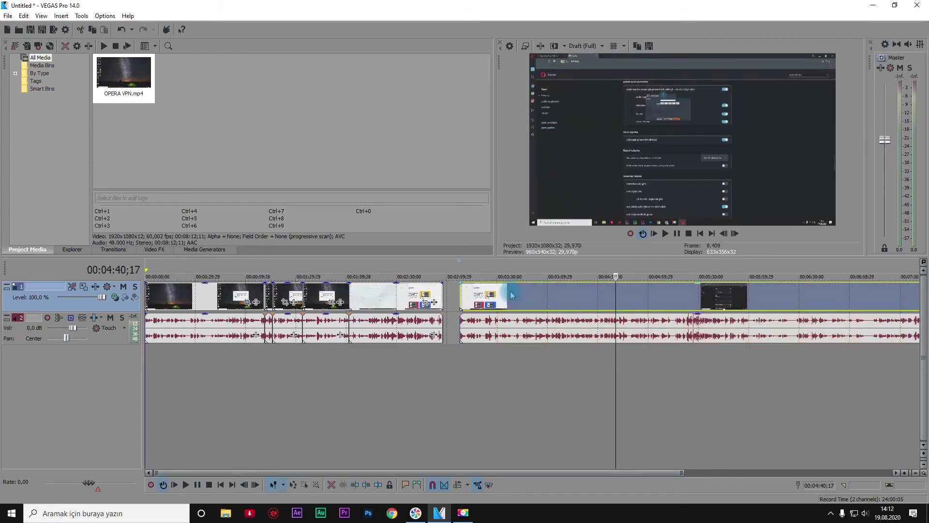
{"action": "left_click", "coordinate": [50, 208]}
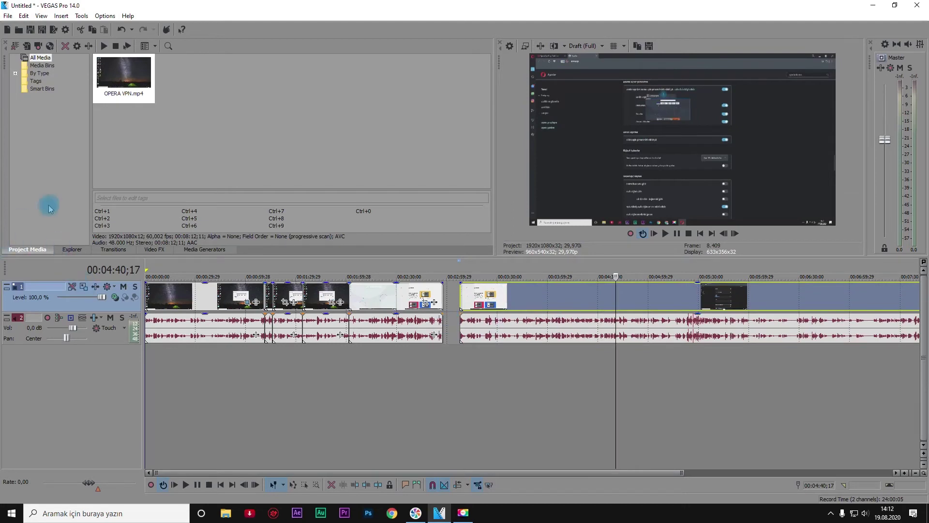
- Add the Simple preset of the 3D Blinds transition at the cut around 00:01:11;15, at the start of the short segment
{"action": "left_click", "coordinate": [67, 250]}
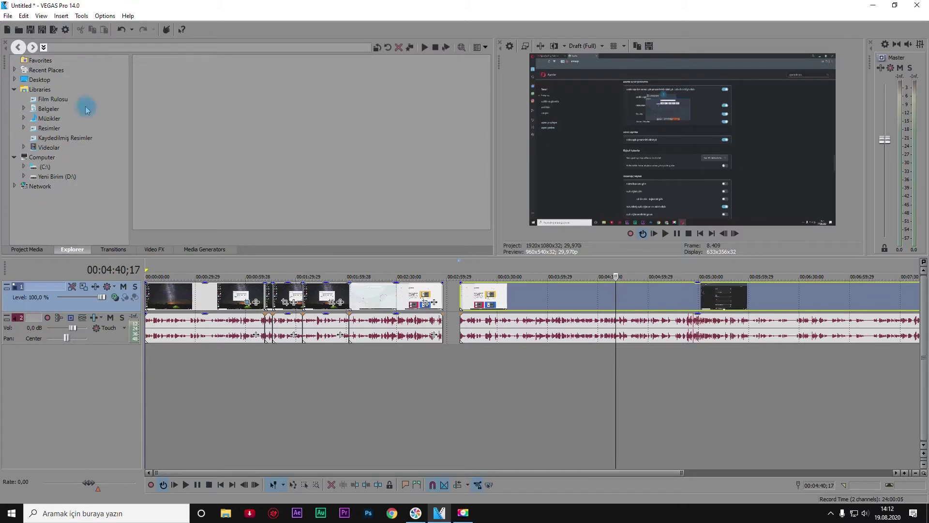
{"action": "left_click", "coordinate": [116, 250]}
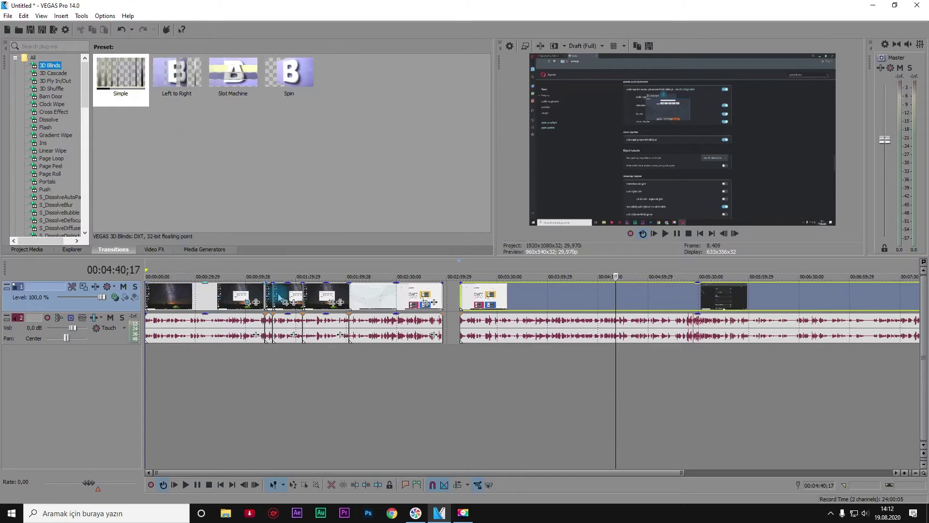
{"action": "scroll", "coordinate": [281, 297], "scroll_direction": "down", "scroll_amount": 2}
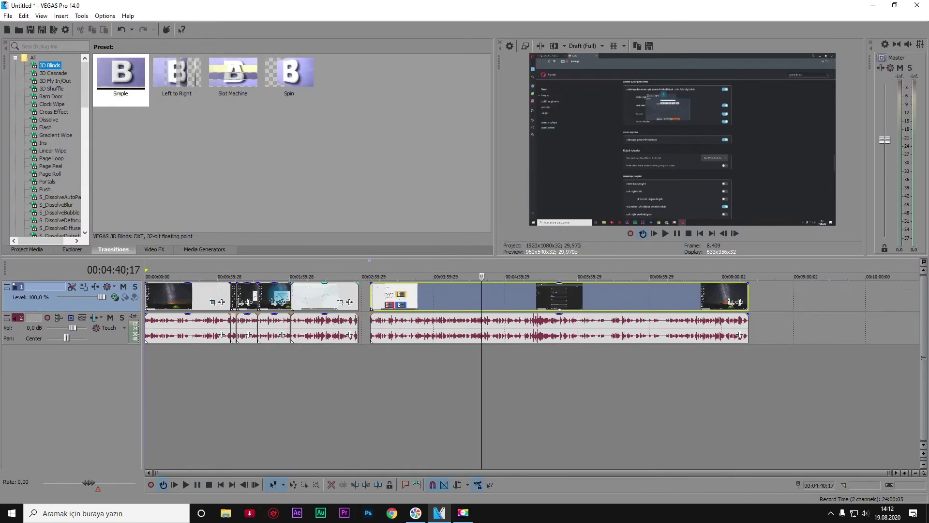
{"action": "left_click", "coordinate": [232, 291]}
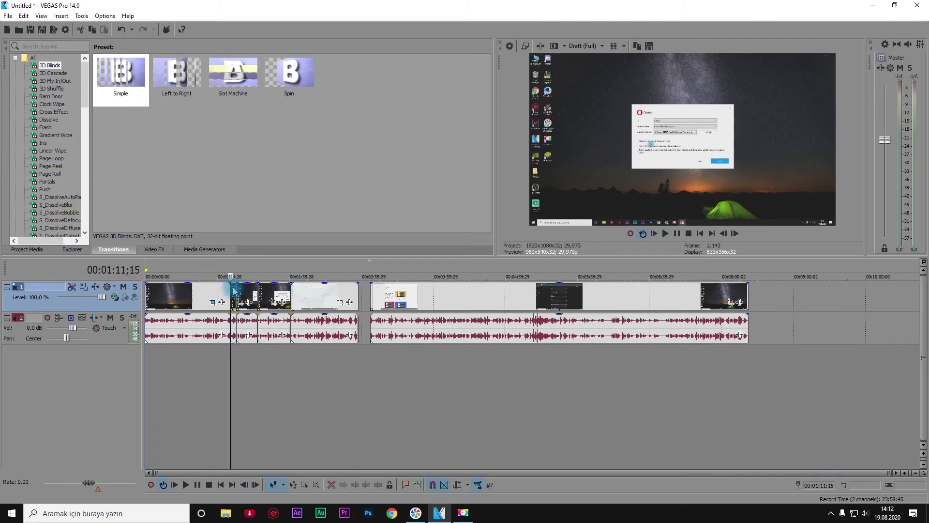
{"action": "left_click", "coordinate": [905, 473]}
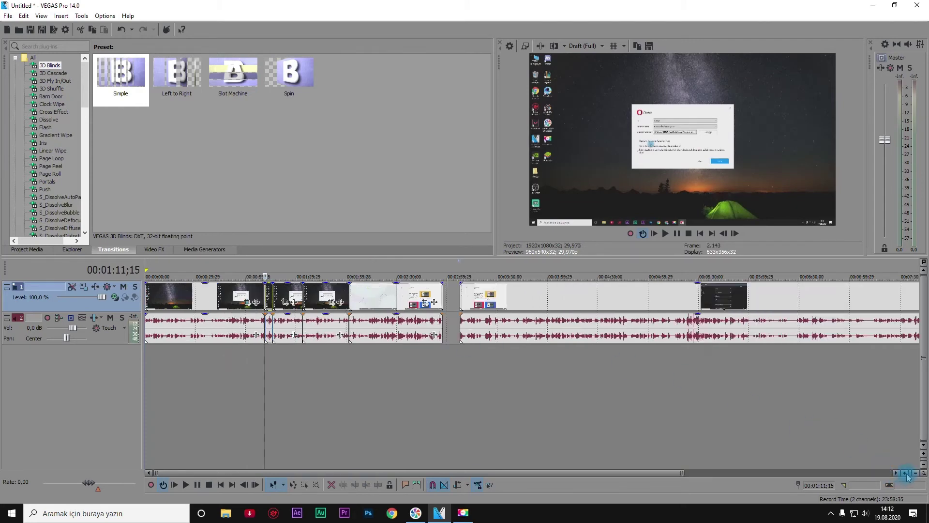
{"action": "left_click", "coordinate": [905, 473]}
{"action": "left_click", "coordinate": [905, 473]}
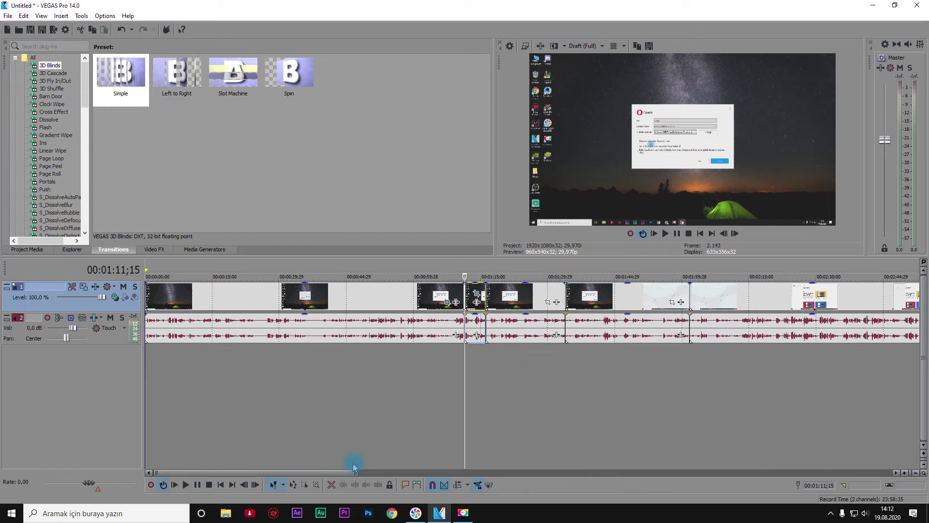
{"action": "left_click_drag", "start_coordinate": [321, 473], "coordinate": [358, 473]}
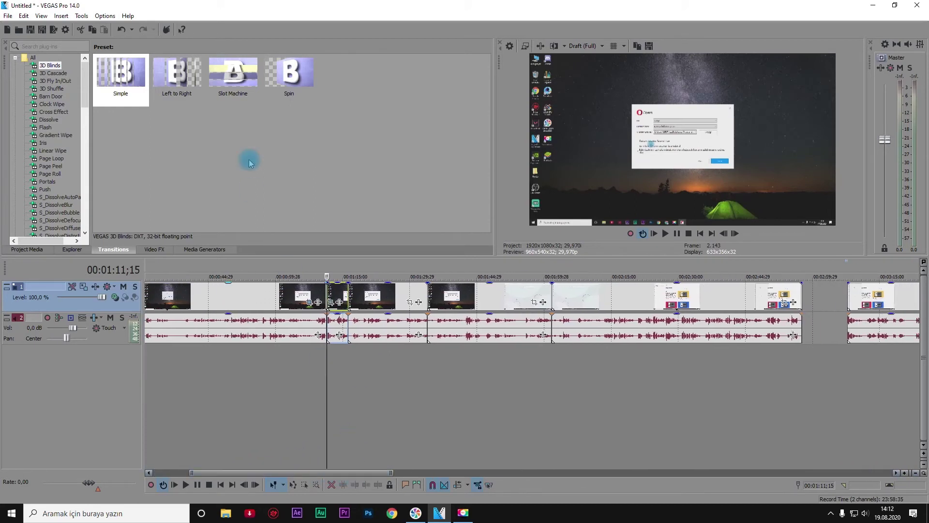
{"action": "left_click_drag", "start_coordinate": [120, 72], "coordinate": [334, 305]}
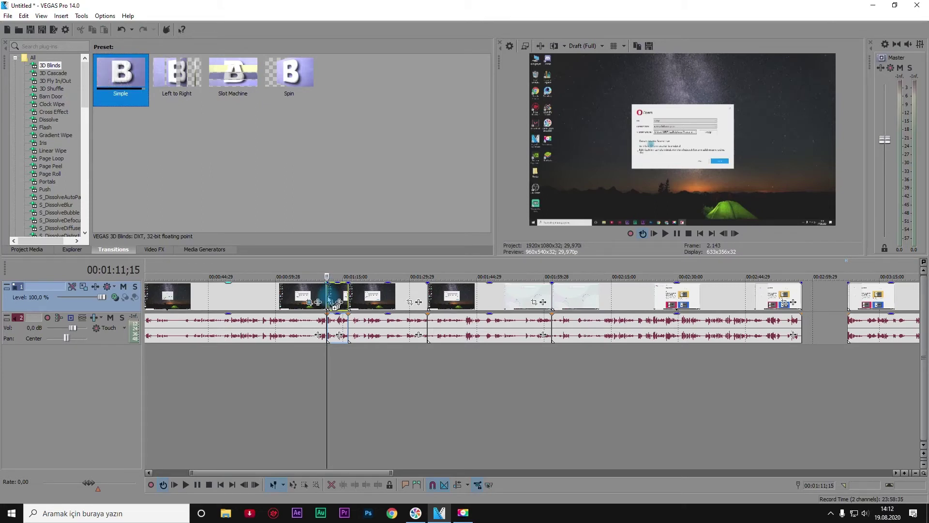
{"action": "left_click_drag", "start_coordinate": [334, 305], "coordinate": [351, 295]}
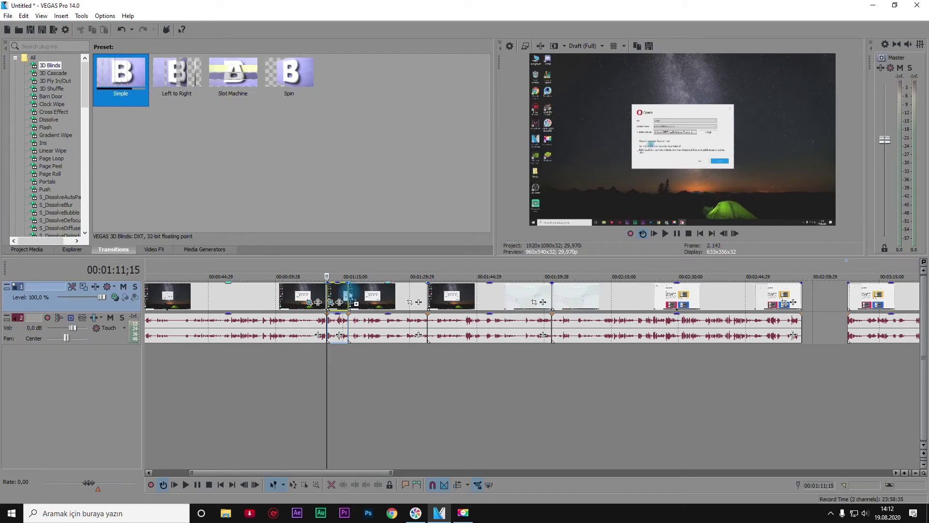
{"action": "left_click_drag", "start_coordinate": [351, 295], "coordinate": [331, 294]}
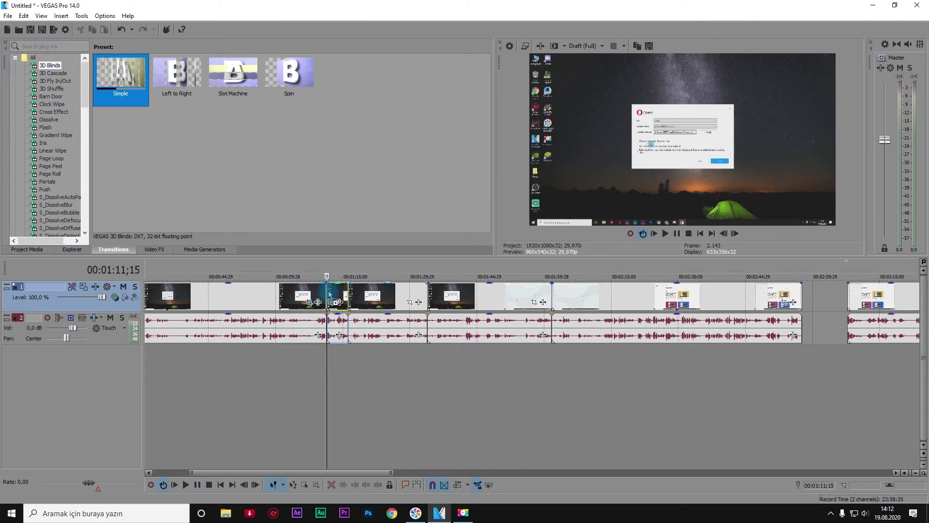
{"action": "left_click", "coordinate": [330, 293]}
- Preview the 3D Blinds transition from about 00:01:10;02 with the audio track muted, and close the transition settings
{"action": "left_click_drag", "start_coordinate": [338, 54], "coordinate": [241, 300]}
{"action": "mouse_move", "coordinate": [331, 299]}
{"action": "left_mouse_down"}
{"action": "mouse_move", "coordinate": [318, 304]}
{"action": "mouse_move", "coordinate": [320, 292]}
{"action": "left_mouse_up"}
{"action": "left_click", "coordinate": [322, 289]}
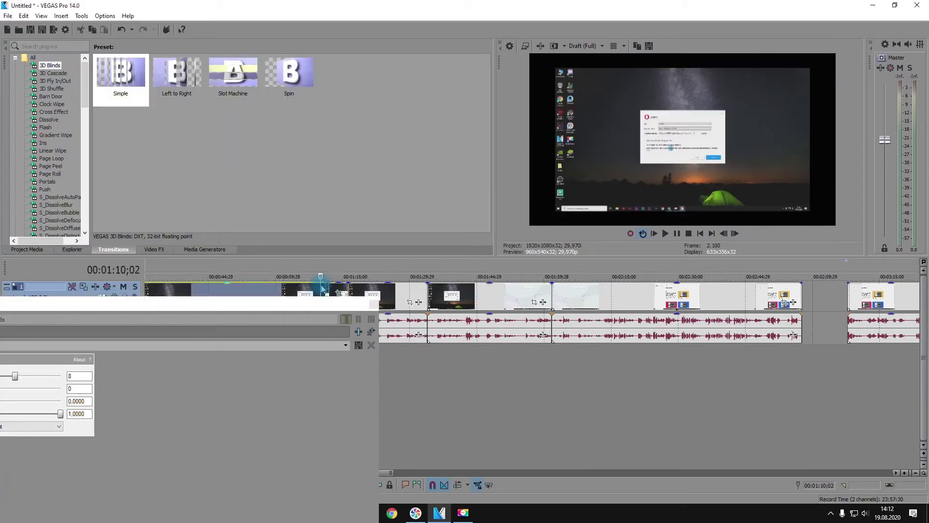
{"action": "left_click", "coordinate": [666, 233]}
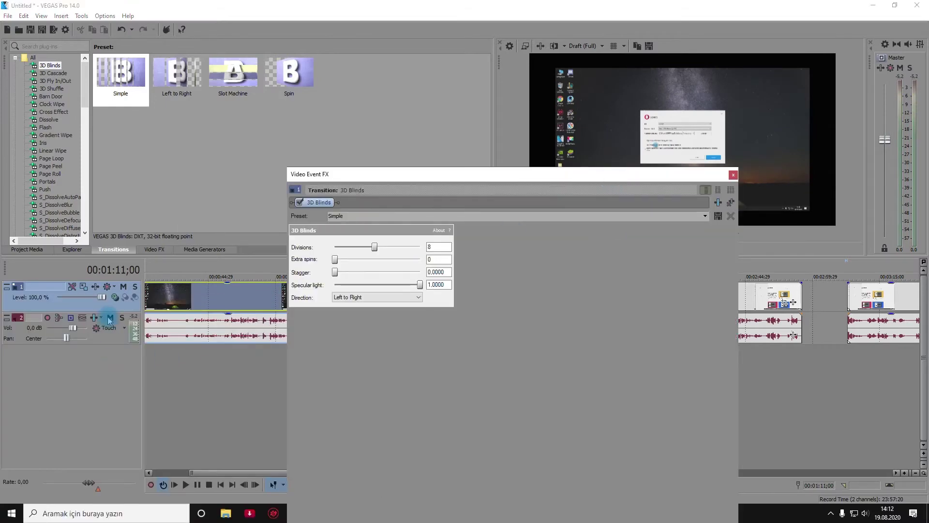
{"action": "left_click_drag", "start_coordinate": [456, 173], "coordinate": [199, 179]}
{"action": "left_click_drag", "start_coordinate": [358, 186], "coordinate": [362, 306]}
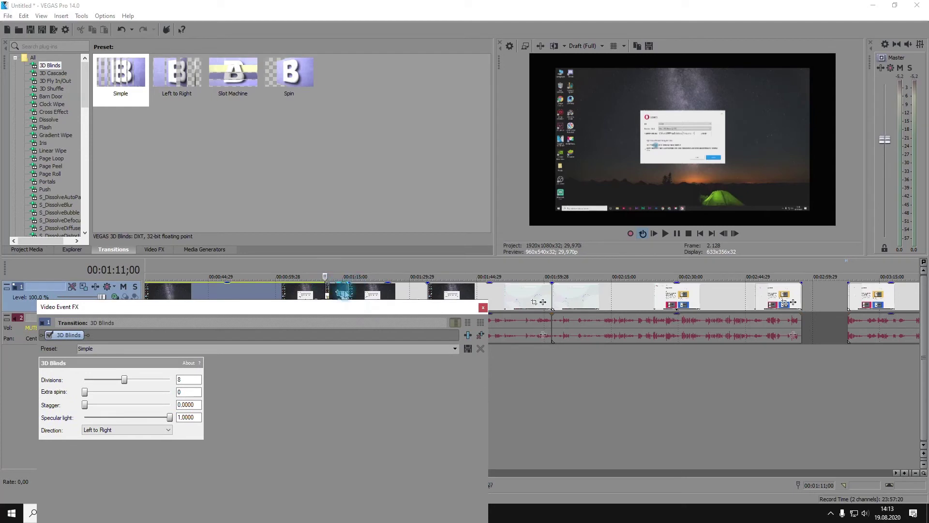
{"action": "left_click", "coordinate": [681, 239]}
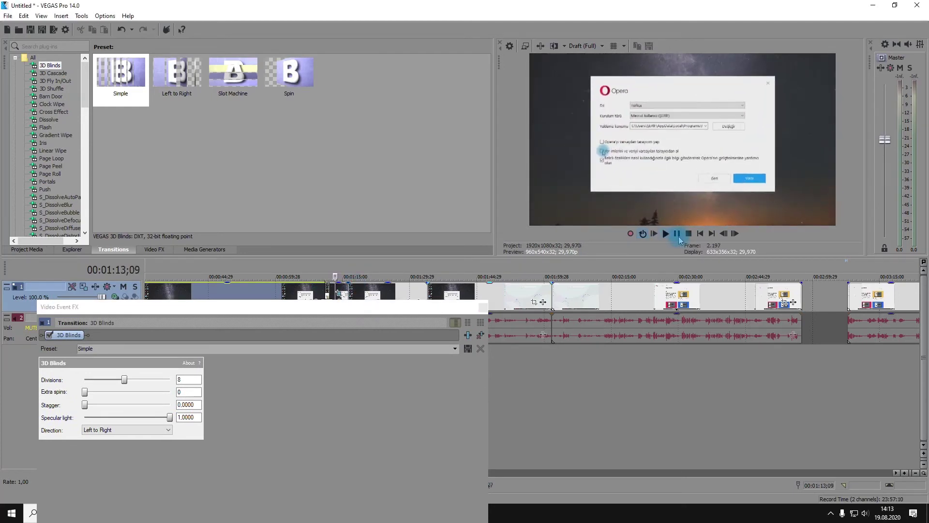
{"action": "left_click", "coordinate": [677, 233]}
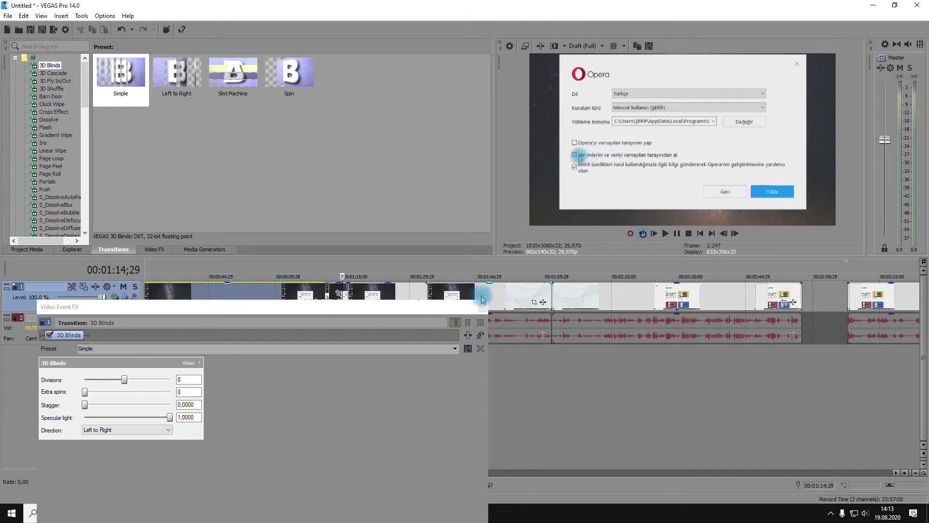
{"action": "left_click", "coordinate": [482, 307]}
- Look through the presets of the transition types from 3D Cascade to Cross Effect, and return to the 3D Blinds Simple preset
{"action": "left_click", "coordinate": [57, 66]}
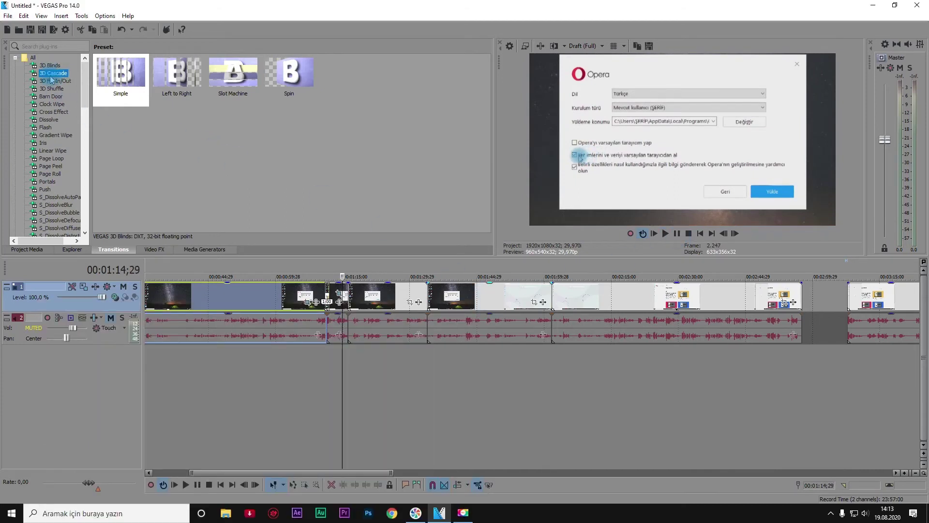
{"action": "left_click", "coordinate": [53, 73]}
{"action": "left_click", "coordinate": [55, 81]}
{"action": "left_click", "coordinate": [51, 88]}
{"action": "left_click", "coordinate": [51, 96]}
{"action": "left_click", "coordinate": [52, 104]}
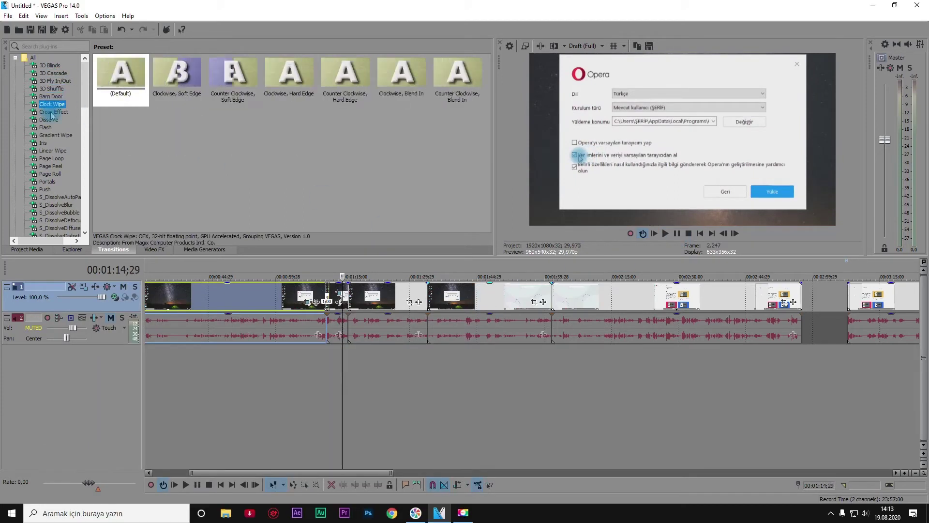
{"action": "left_click", "coordinate": [53, 112]}
{"action": "left_click", "coordinate": [75, 128]}
{"action": "left_click", "coordinate": [72, 66]}
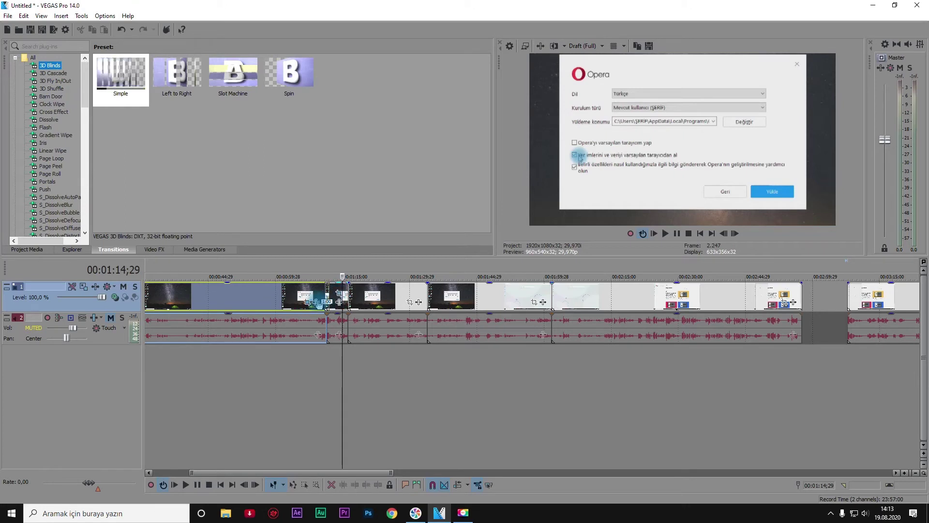
{"action": "left_click", "coordinate": [119, 80]}
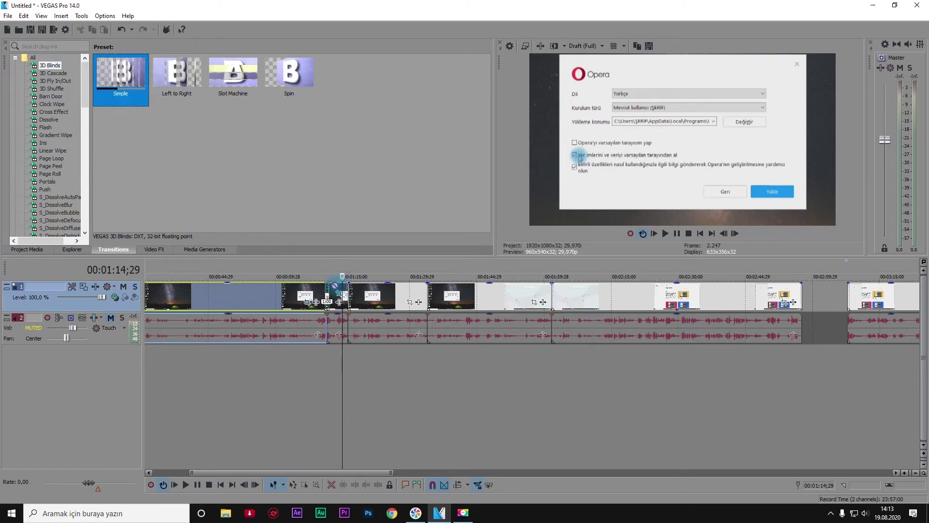
- In the applied 3D Blinds transition's settings, set Divisions to 3, Extra spins to 2 and Stagger to about 0,1060, and close them
{"action": "scroll", "coordinate": [334, 291], "scroll_direction": "up", "scroll_amount": 6}
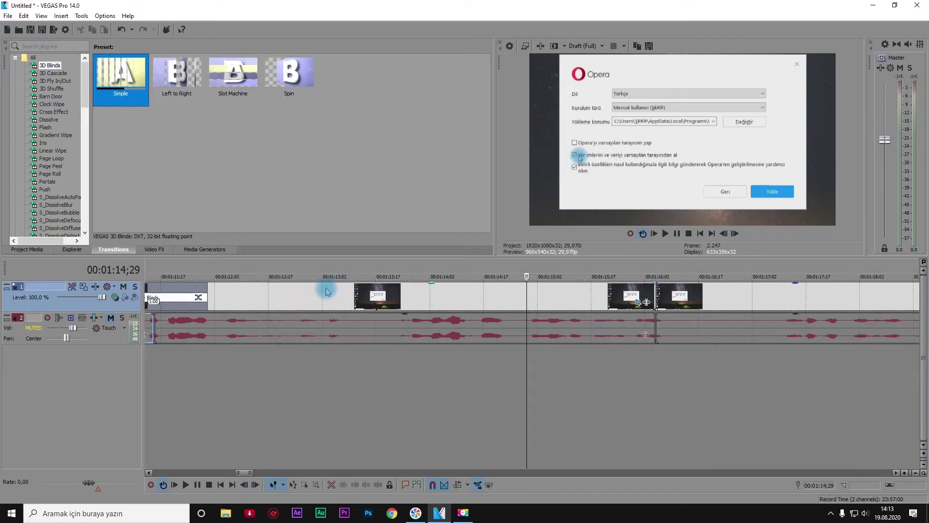
{"action": "left_click", "coordinate": [334, 297]}
{"action": "scroll", "coordinate": [353, 296], "scroll_direction": "up", "scroll_amount": 3}
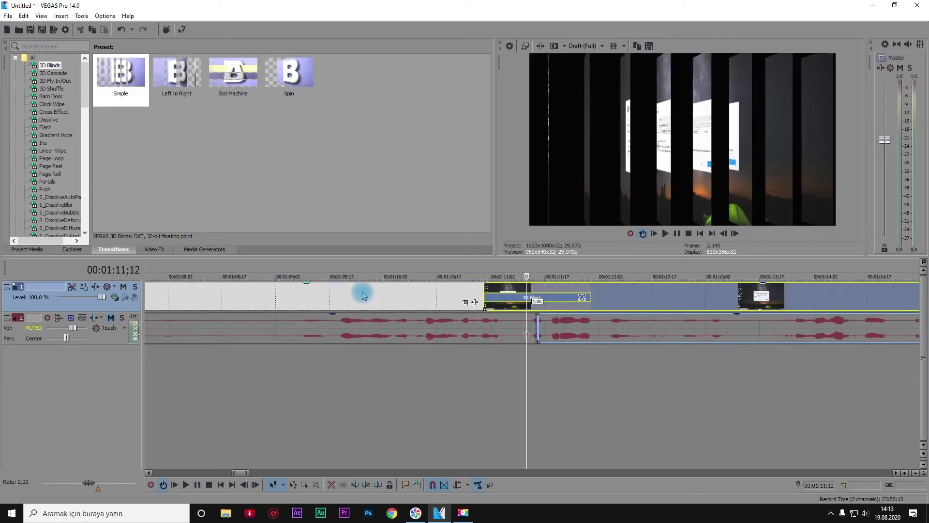
{"action": "left_click", "coordinate": [552, 300]}
{"action": "scroll", "coordinate": [545, 295], "scroll_direction": "down", "scroll_amount": 3}
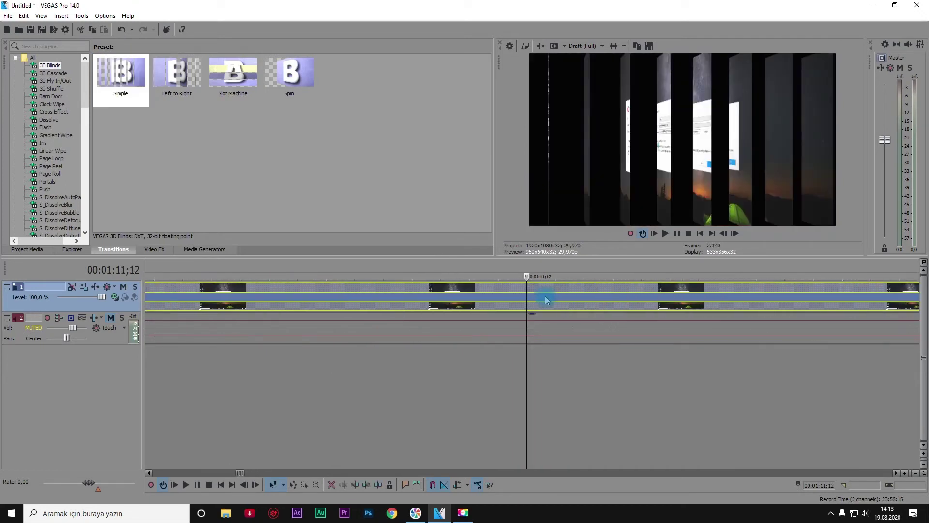
{"action": "scroll", "coordinate": [545, 295], "scroll_direction": "up", "scroll_amount": 2}
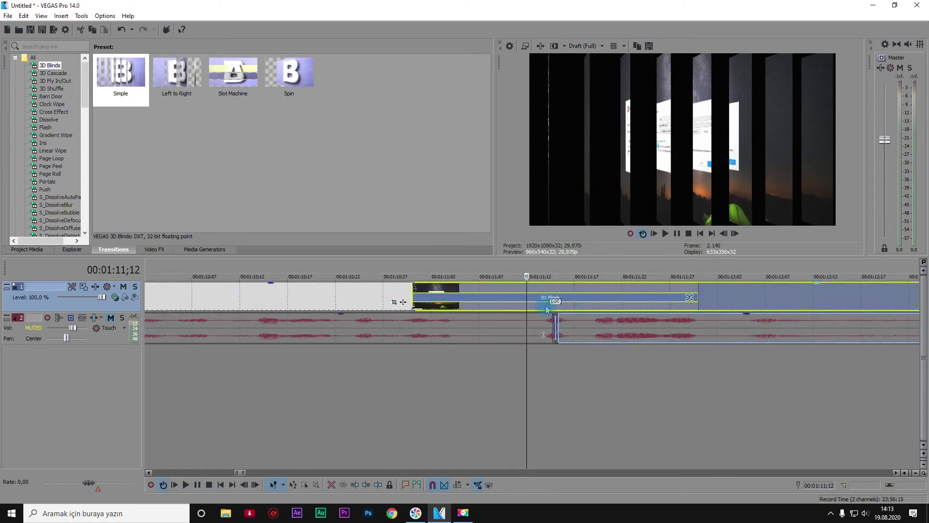
{"action": "left_click", "coordinate": [690, 297]}
{"action": "left_click_drag", "start_coordinate": [323, 312], "coordinate": [330, 286]}
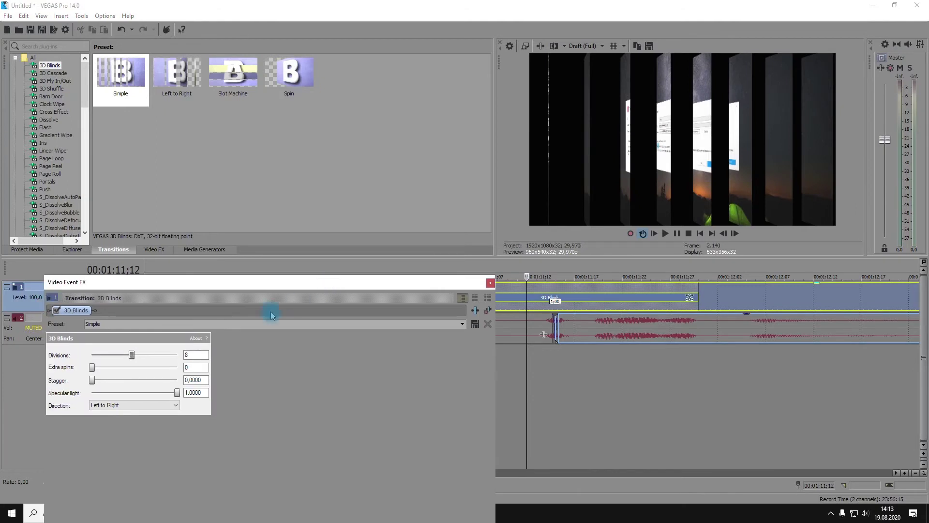
{"action": "left_click_drag", "start_coordinate": [132, 356], "coordinate": [101, 384]}
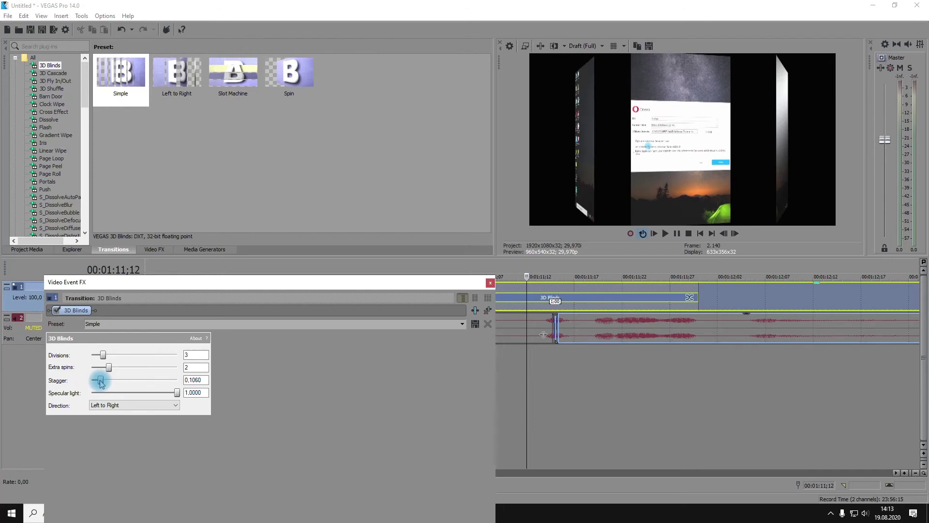
{"action": "left_click", "coordinate": [490, 282]}
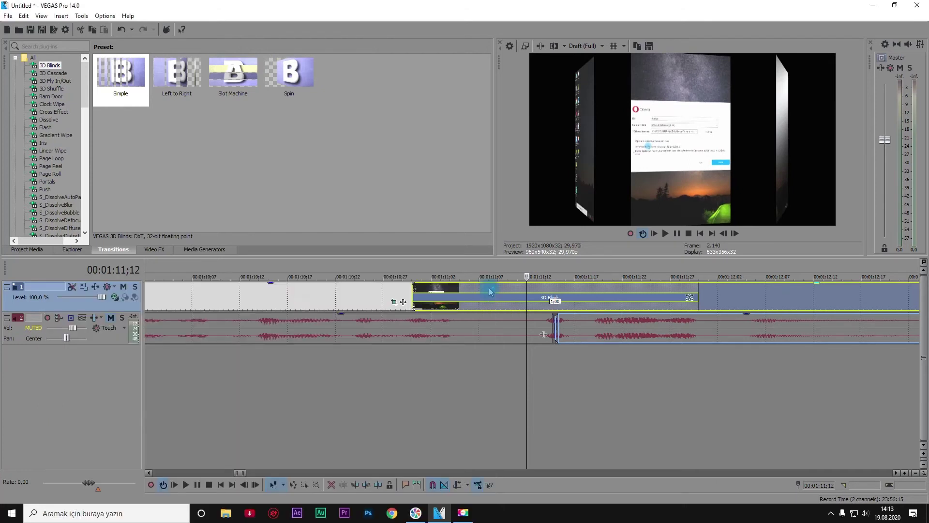
- Unmute the audio track and select the first segment's audio at 00:01:05;00
{"action": "scroll", "coordinate": [545, 299], "scroll_direction": "down", "scroll_amount": 3}
{"action": "scroll", "coordinate": [547, 298], "scroll_direction": "down", "scroll_amount": 2}
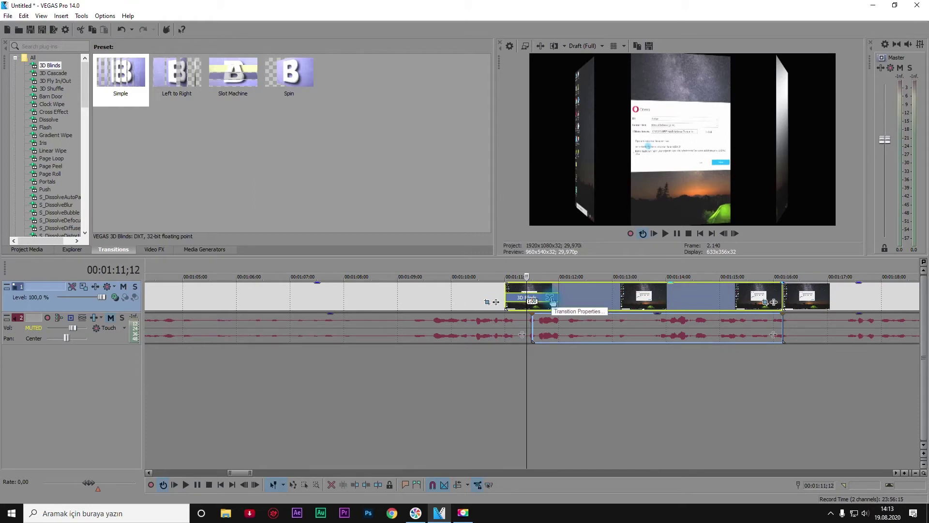
{"action": "scroll", "coordinate": [552, 301], "scroll_direction": "down", "scroll_amount": 4}
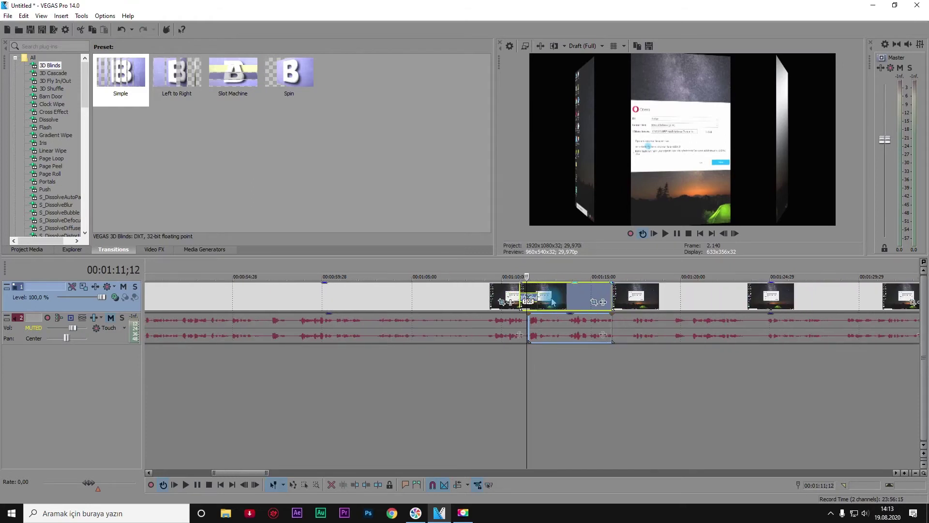
{"action": "scroll", "coordinate": [554, 301], "scroll_direction": "up", "scroll_amount": 6}
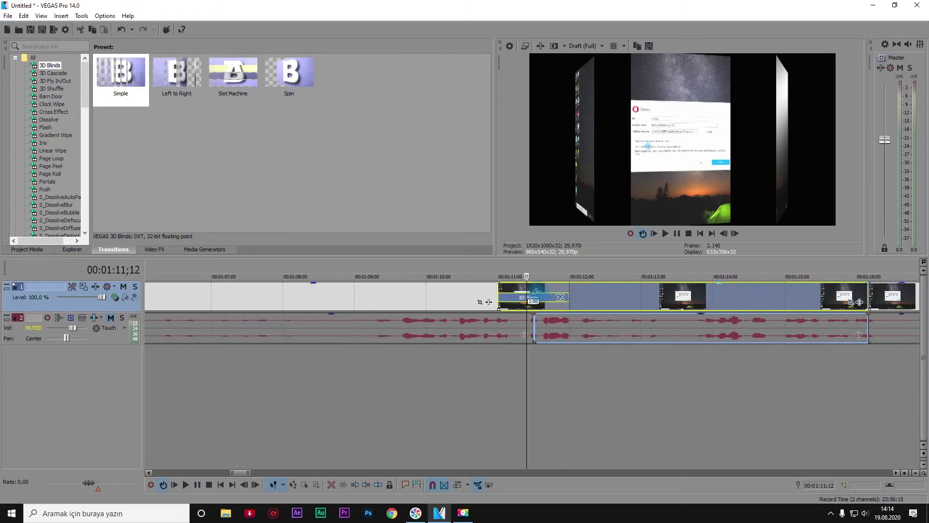
{"action": "scroll", "coordinate": [554, 302], "scroll_direction": "down", "scroll_amount": 2}
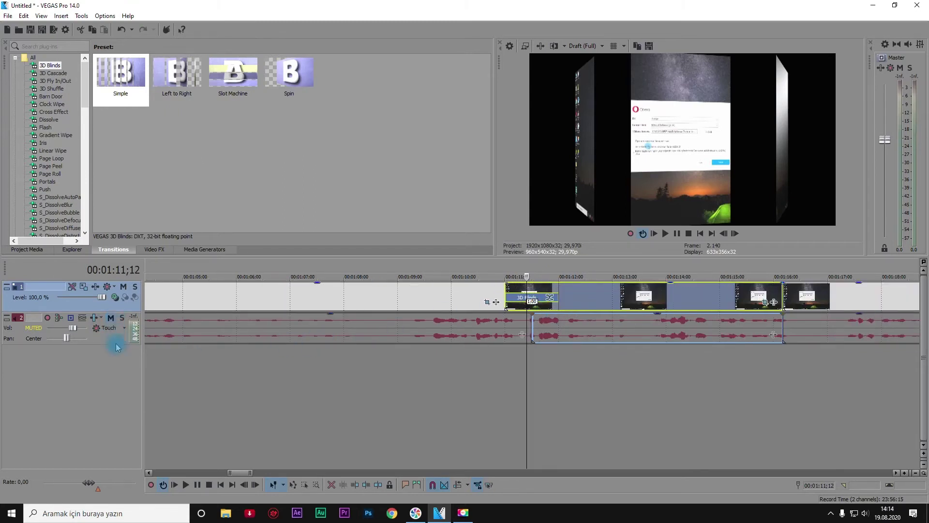
{"action": "left_click", "coordinate": [111, 318]}
{"action": "left_click", "coordinate": [184, 329]}
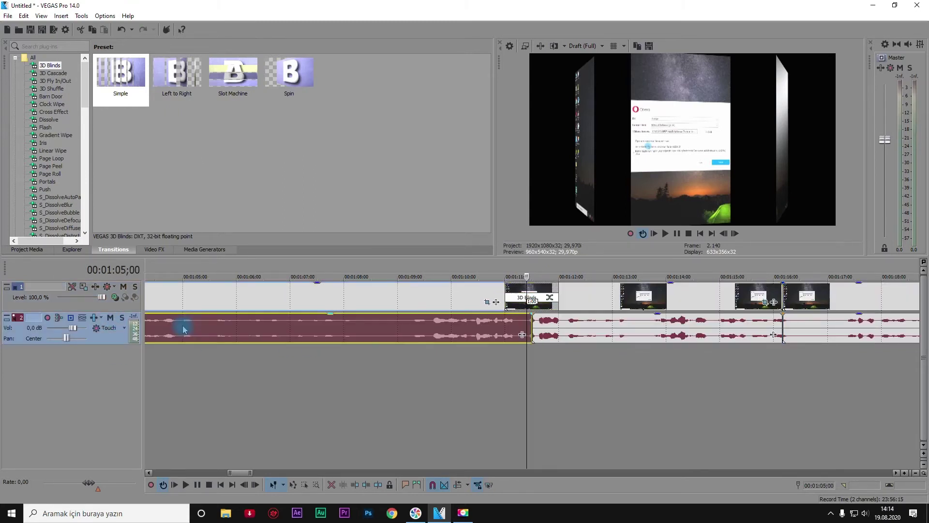
- Look through the audio plug-ins available for the audio track's effects, including Reverb, Track Compressor and Noise Gate, and close the effect windows
{"action": "left_click", "coordinate": [95, 319]}
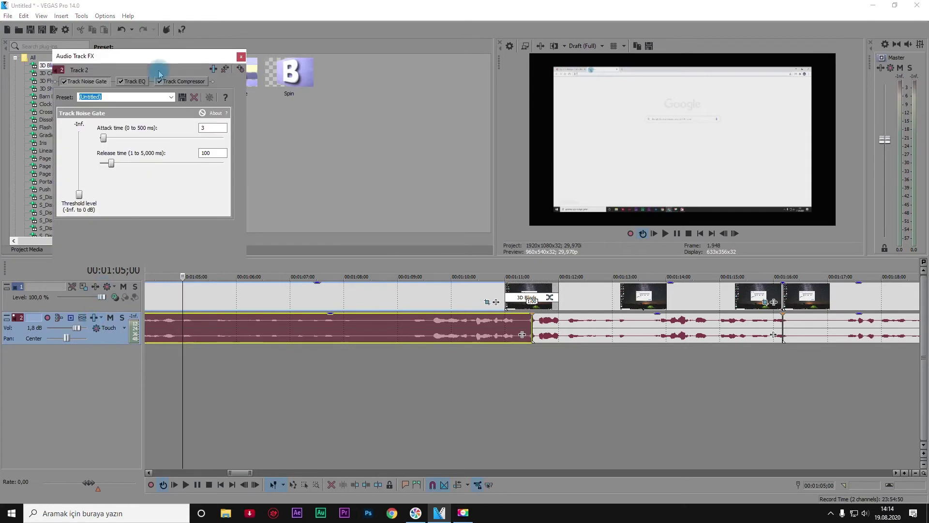
{"action": "left_click_drag", "start_coordinate": [125, 59], "coordinate": [137, 73]}
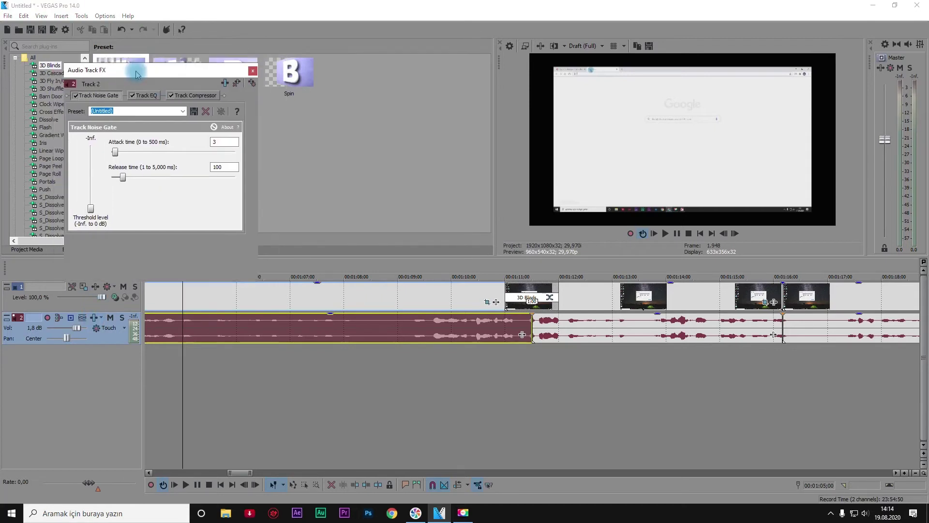
{"action": "left_click", "coordinate": [226, 84]}
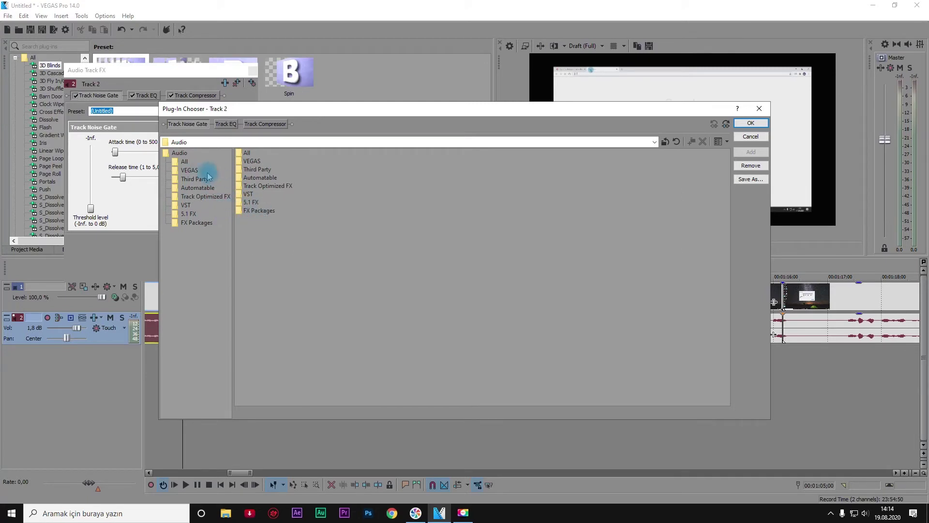
{"action": "left_click", "coordinate": [184, 161]}
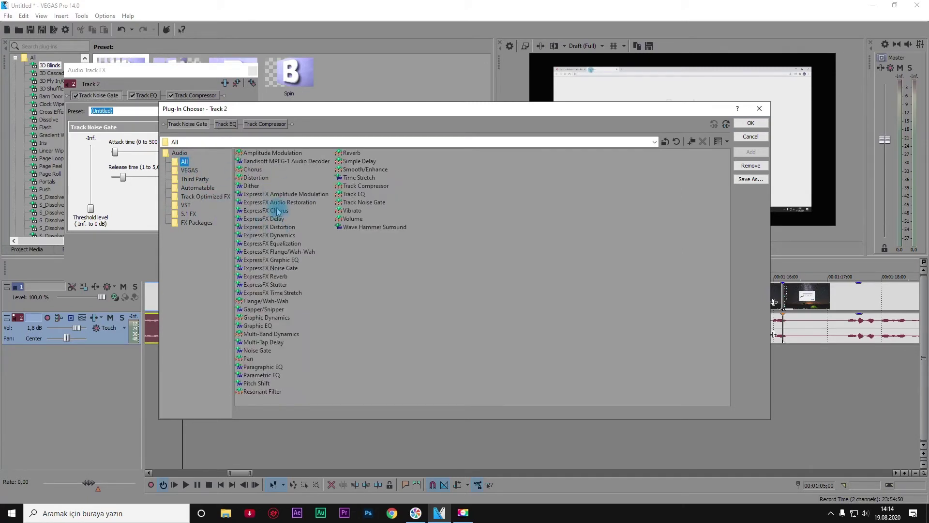
{"action": "left_click", "coordinate": [283, 154]}
{"action": "left_click", "coordinate": [357, 153]}
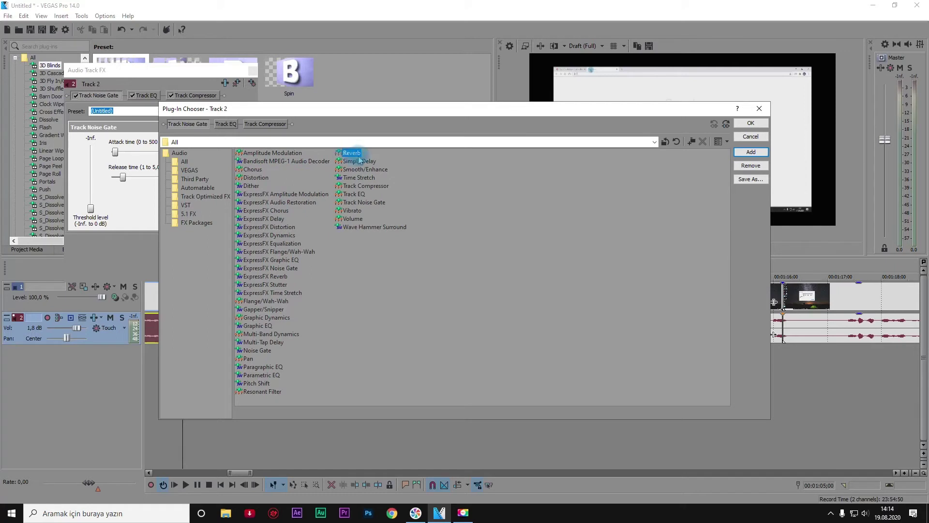
{"action": "left_click_drag", "start_coordinate": [376, 115], "coordinate": [441, 130]}
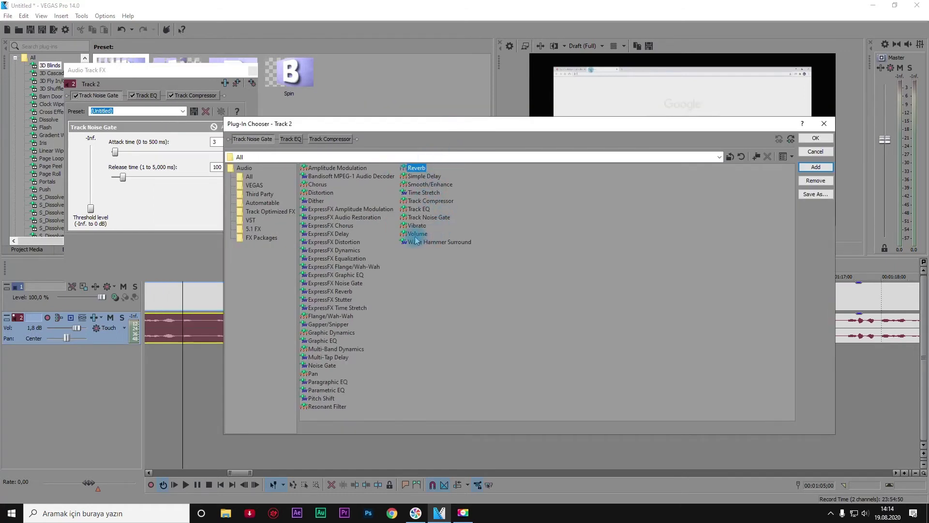
{"action": "left_click", "coordinate": [422, 201]}
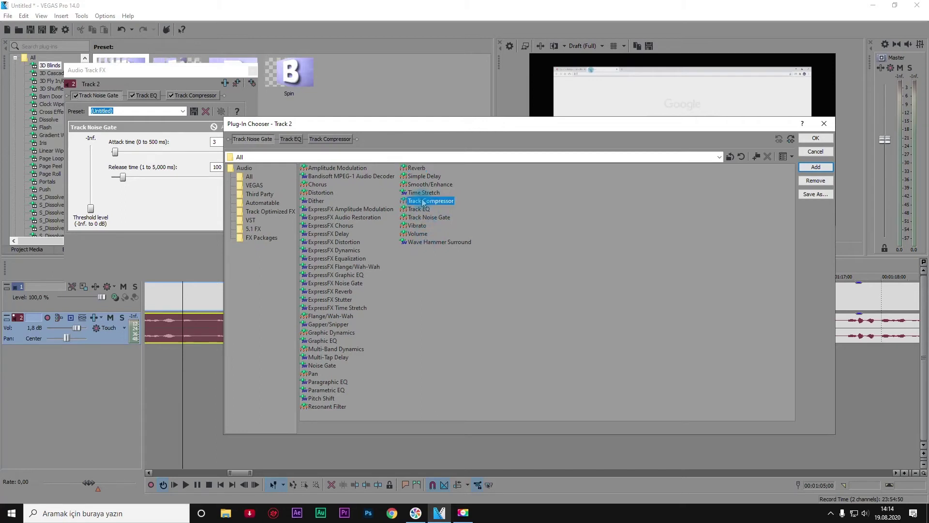
{"action": "left_click", "coordinate": [335, 367]}
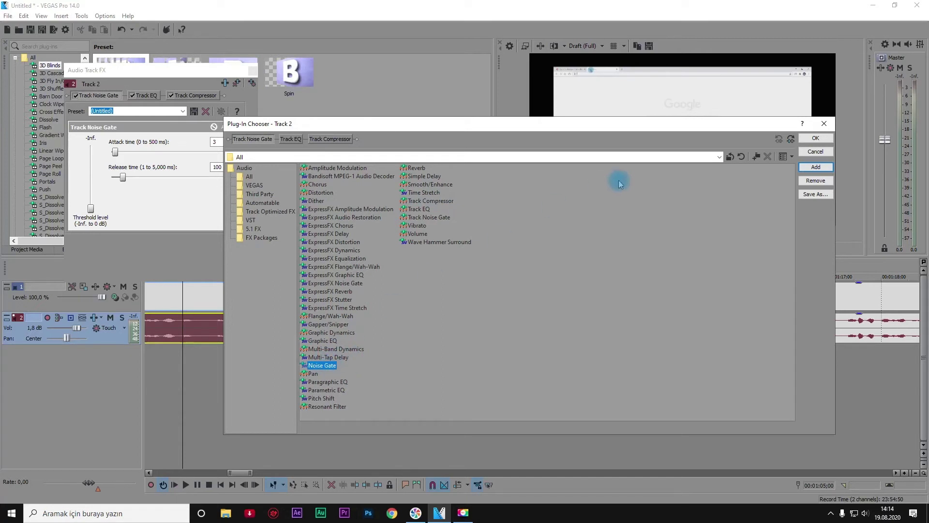
{"action": "left_click", "coordinate": [817, 138]}
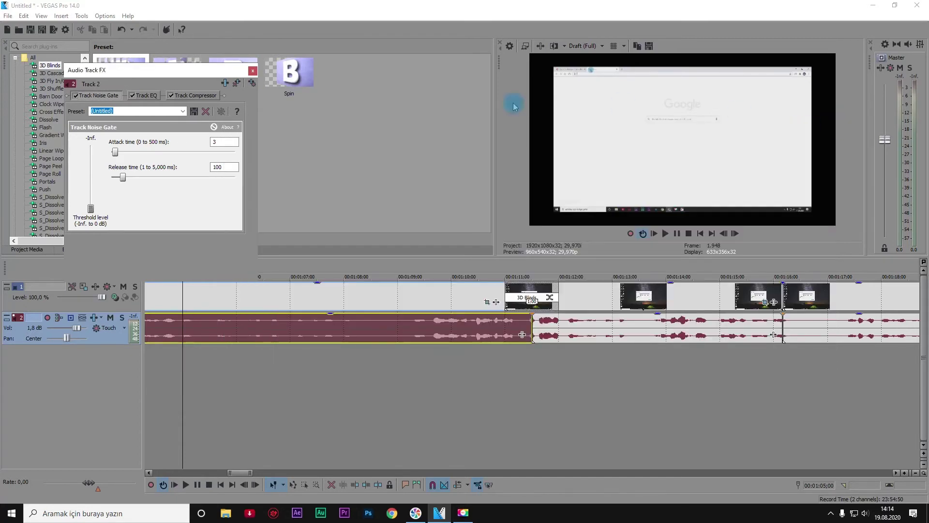
{"action": "left_click", "coordinate": [311, 115]}
- Try the default Black and White effect on the first video segment, then remove it and close the segment's effect settings at 00:00:45;24
{"action": "scroll", "coordinate": [477, 307], "scroll_direction": "down", "scroll_amount": 5}
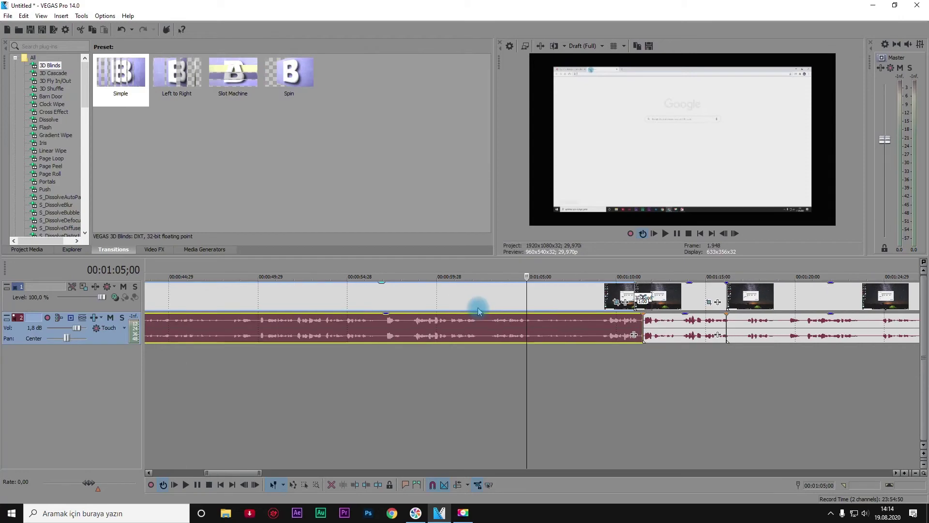
{"action": "scroll", "coordinate": [344, 285], "scroll_direction": "down", "scroll_amount": 3}
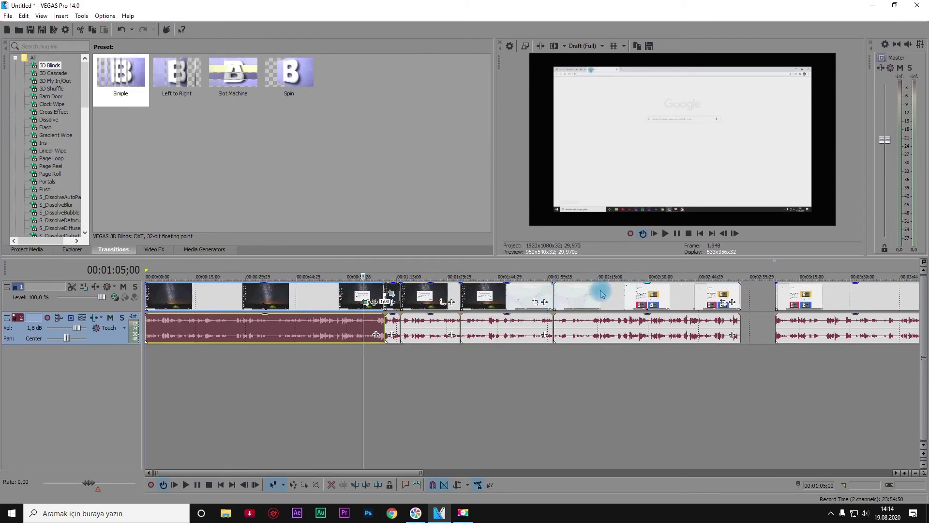
{"action": "left_click", "coordinate": [153, 250]}
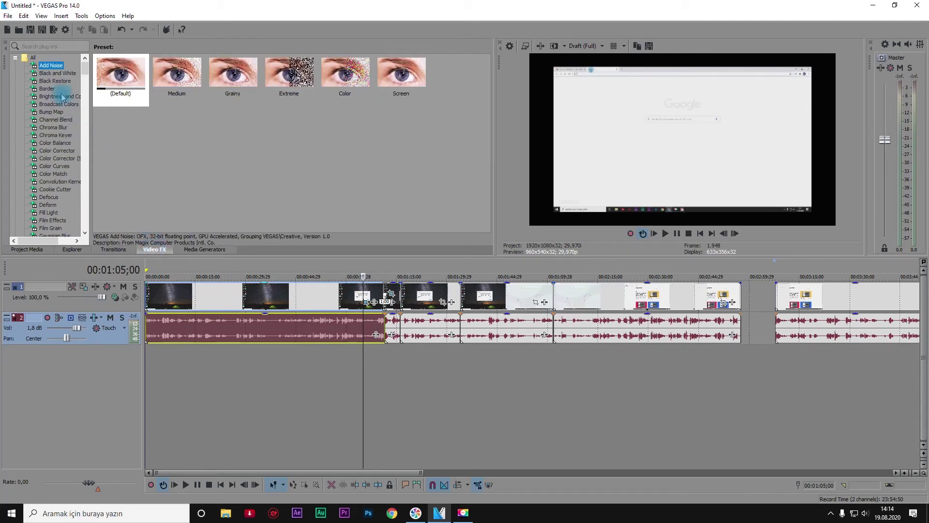
{"action": "left_click", "coordinate": [56, 74]}
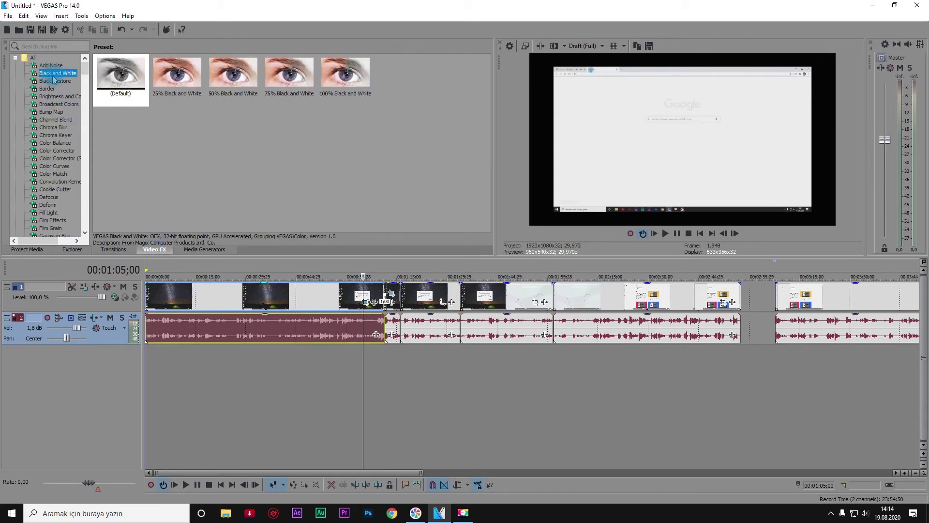
{"action": "left_click", "coordinate": [180, 63]}
{"action": "left_click_drag", "start_coordinate": [117, 77], "coordinate": [269, 297]}
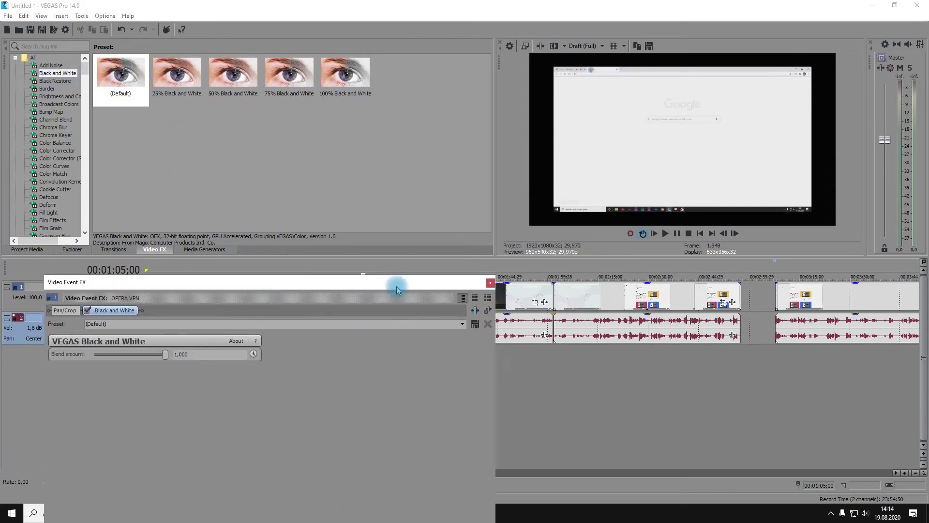
{"action": "left_click", "coordinate": [300, 299]}
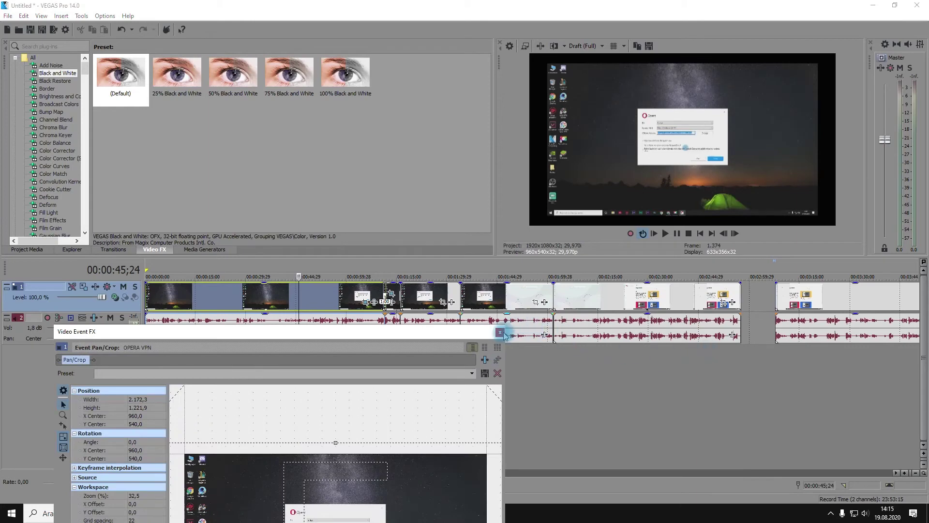
{"action": "left_click", "coordinate": [499, 332]}
- Apply the Color Corrector effect with the Green Midtones preset to the first video segment
{"action": "left_click", "coordinate": [53, 76]}
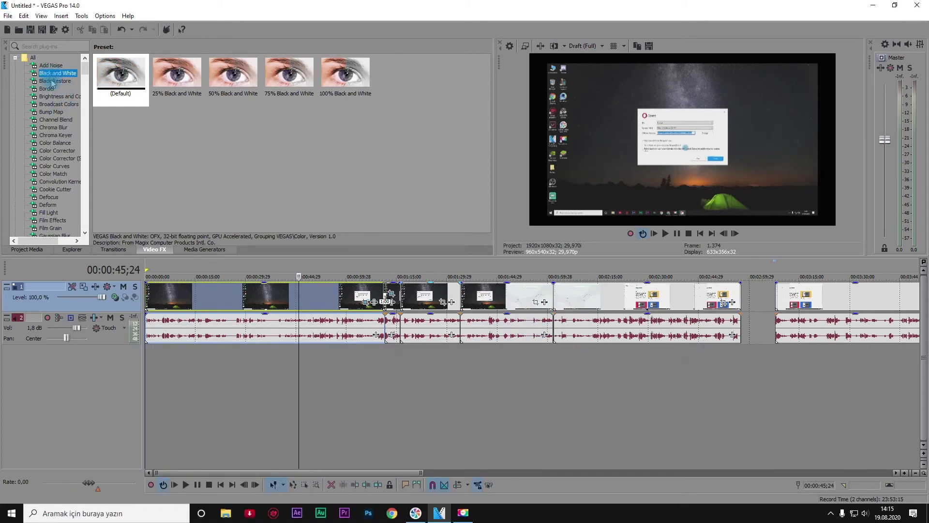
{"action": "left_click", "coordinate": [61, 136]}
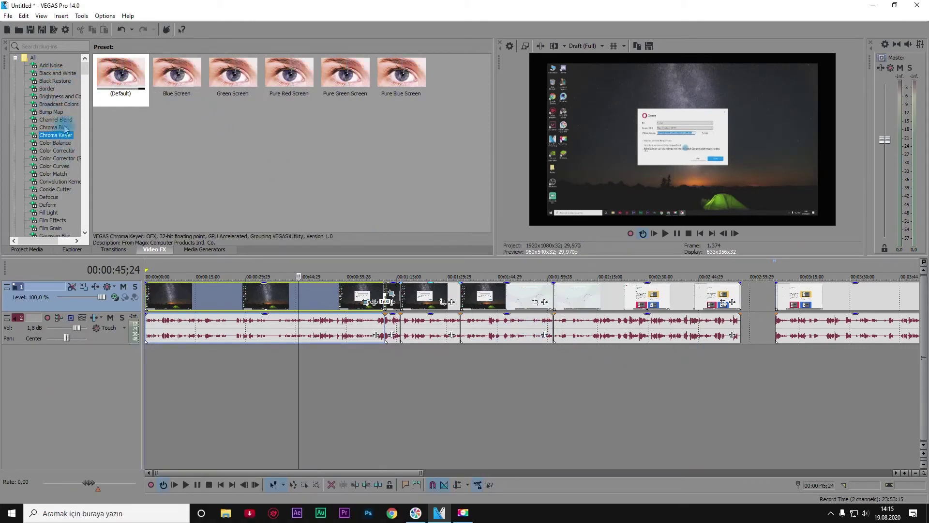
{"action": "left_click", "coordinate": [63, 150]}
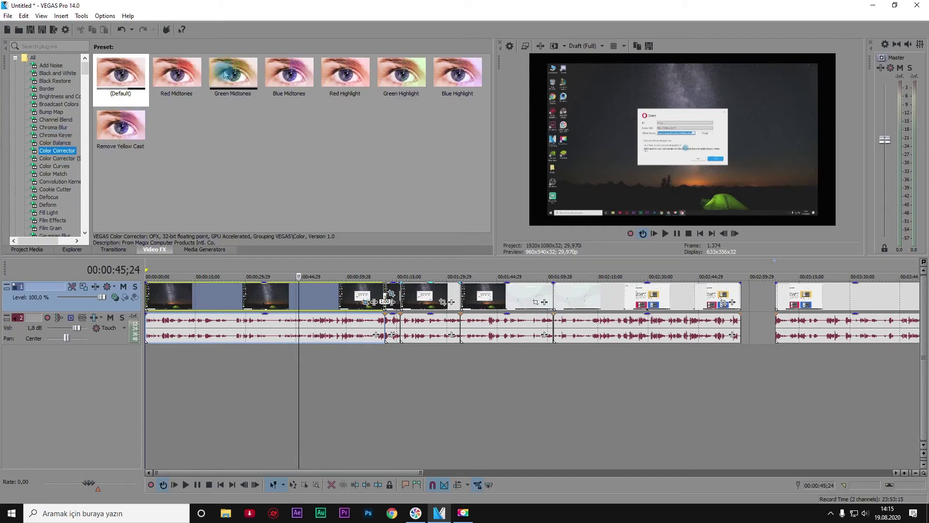
{"action": "left_click_drag", "start_coordinate": [233, 76], "coordinate": [257, 239]}
{"action": "left_click_drag", "start_coordinate": [225, 301], "coordinate": [256, 295]}
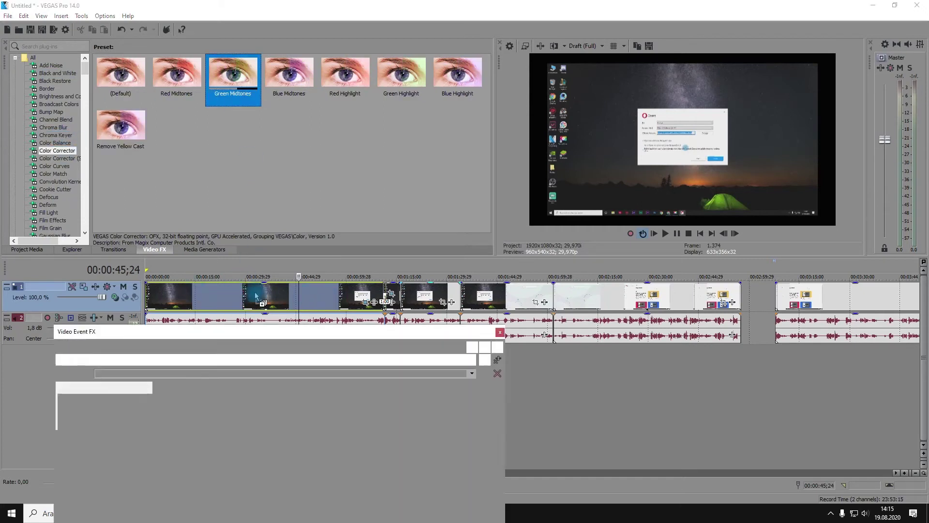
{"action": "left_click_drag", "start_coordinate": [273, 332], "coordinate": [319, 274]}
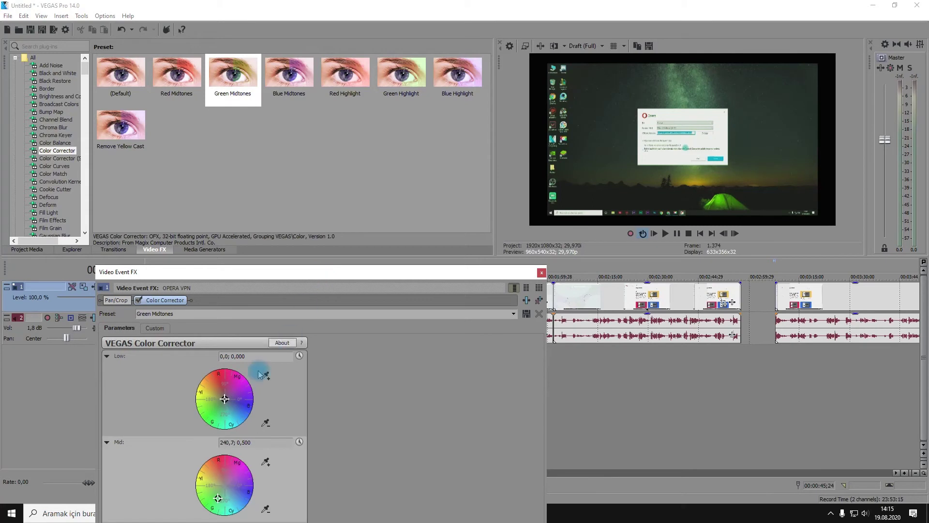
- Shift the Color Corrector's Low color wheel toward magenta, to about 30,95; 0,5247
{"action": "left_click_drag", "start_coordinate": [241, 393], "coordinate": [245, 386]}
{"action": "left_click", "coordinate": [249, 357]}
{"action": "left_click_drag", "start_coordinate": [292, 272], "coordinate": [391, 241]}
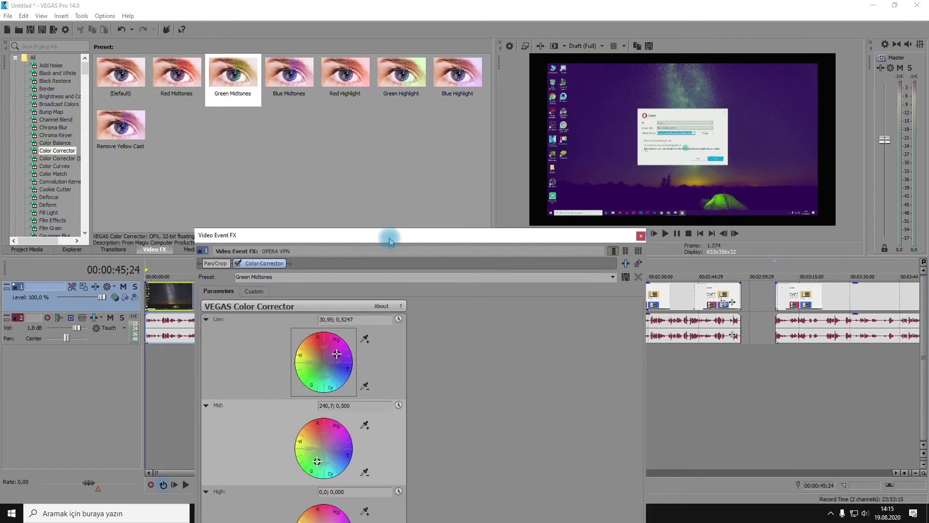
- Save the adjusted Color Corrector settings as a custom preset named sss, check it in the preset list, and close the effect settings
{"action": "left_click", "coordinate": [627, 299]}
{"action": "left_click", "coordinate": [625, 278]}
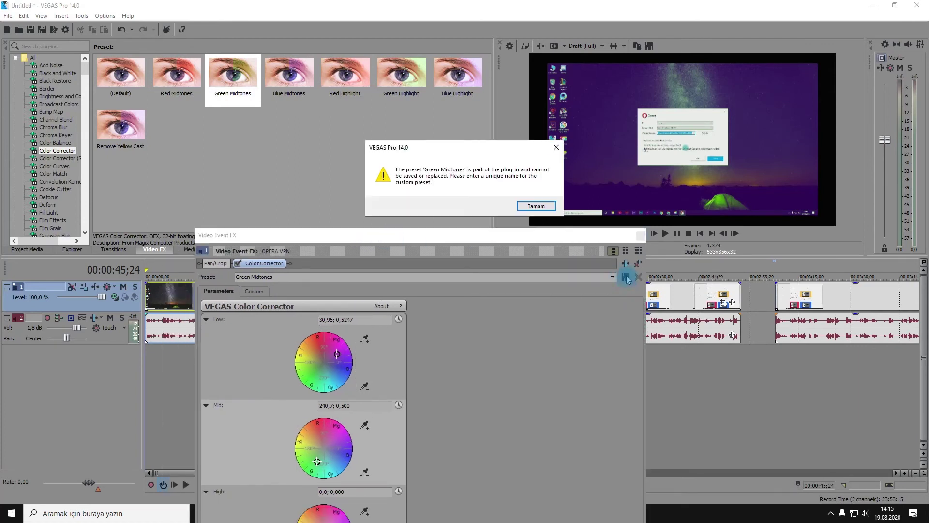
{"action": "left_click", "coordinate": [558, 146]}
{"action": "left_click", "coordinate": [288, 278]}
{"action": "type", "text": "sss"}
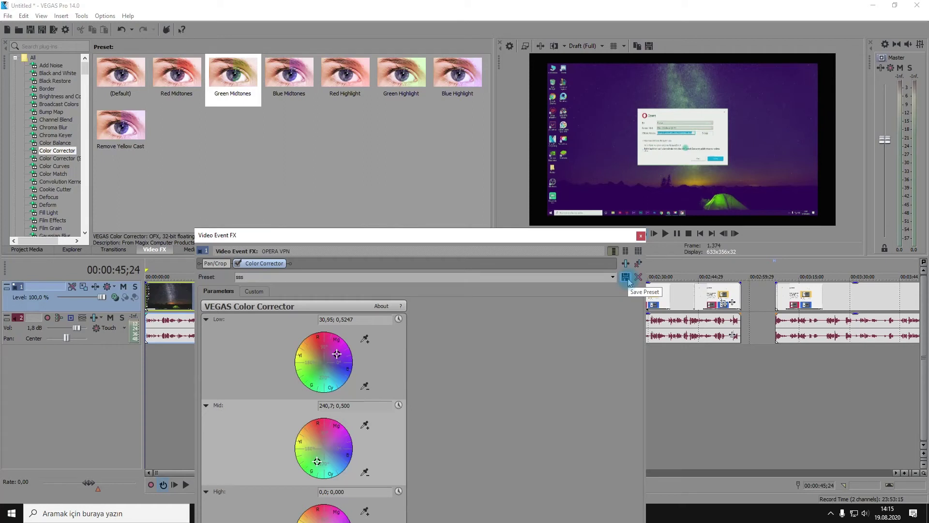
{"action": "left_click", "coordinate": [613, 276]}
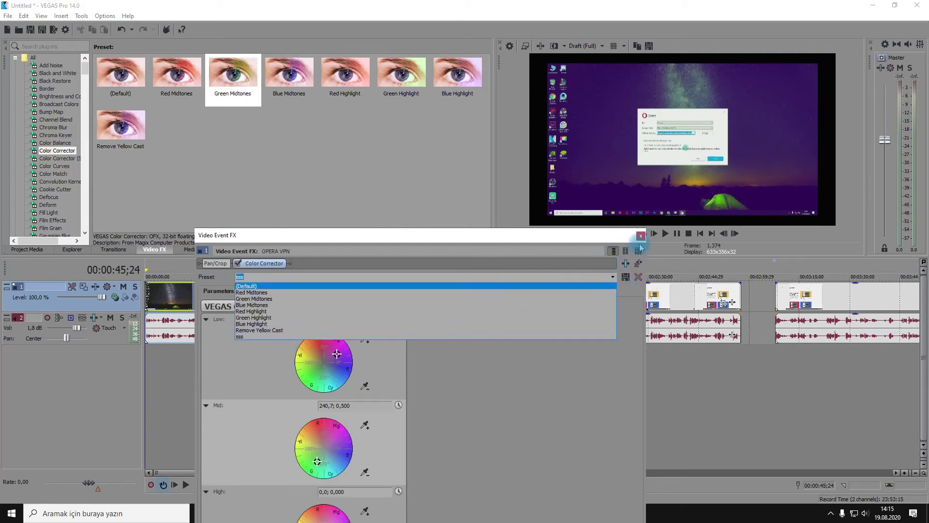
{"action": "left_click", "coordinate": [644, 241]}
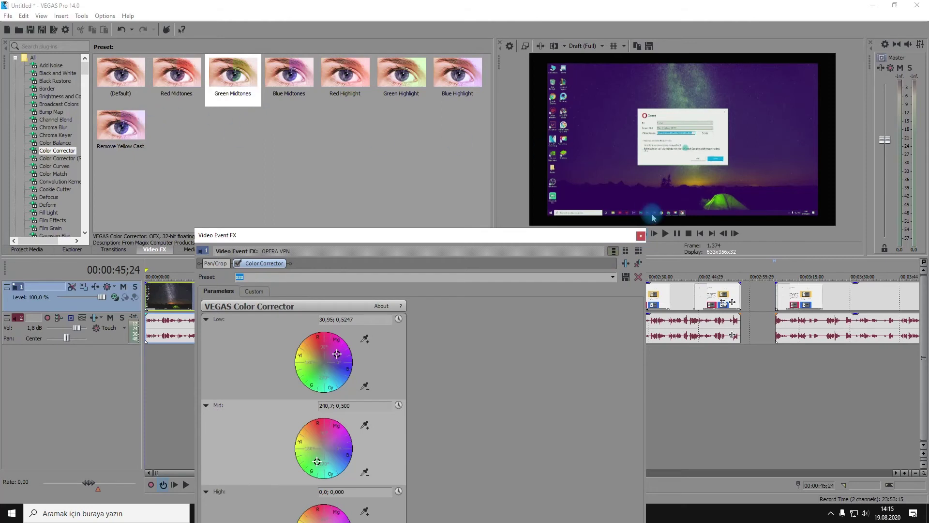
{"action": "left_click", "coordinate": [641, 236]}
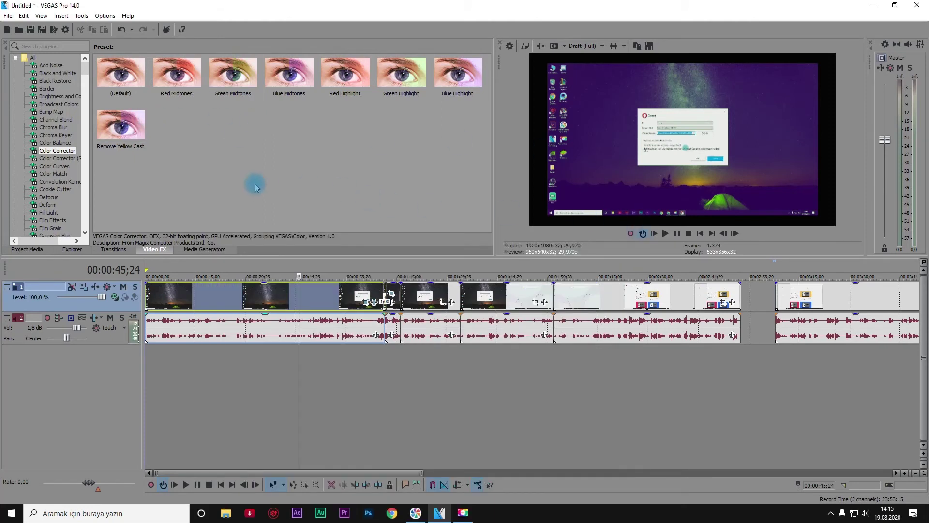
- Apply the default Color Corrector effect to the third video segment and move the playhead to 00:01:21;18
{"action": "left_click_drag", "start_coordinate": [105, 77], "coordinate": [395, 294]}
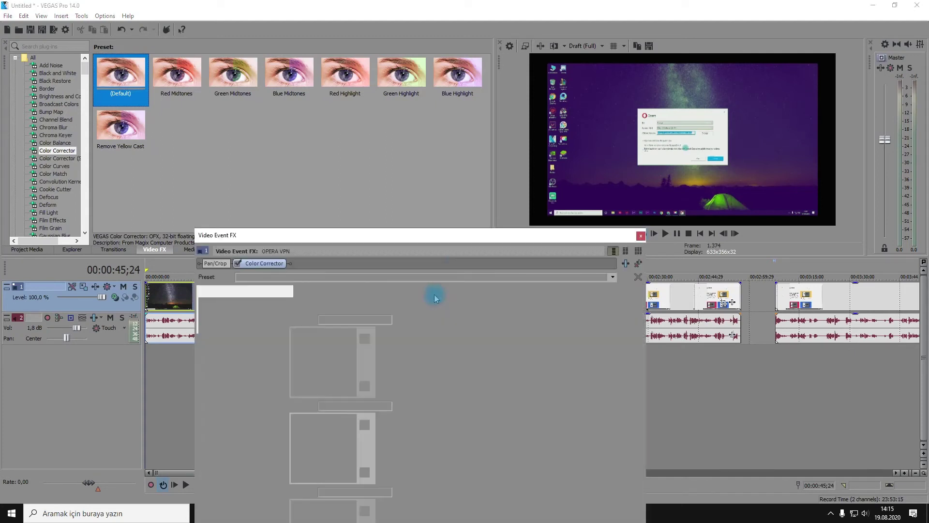
{"action": "left_click", "coordinate": [614, 279]}
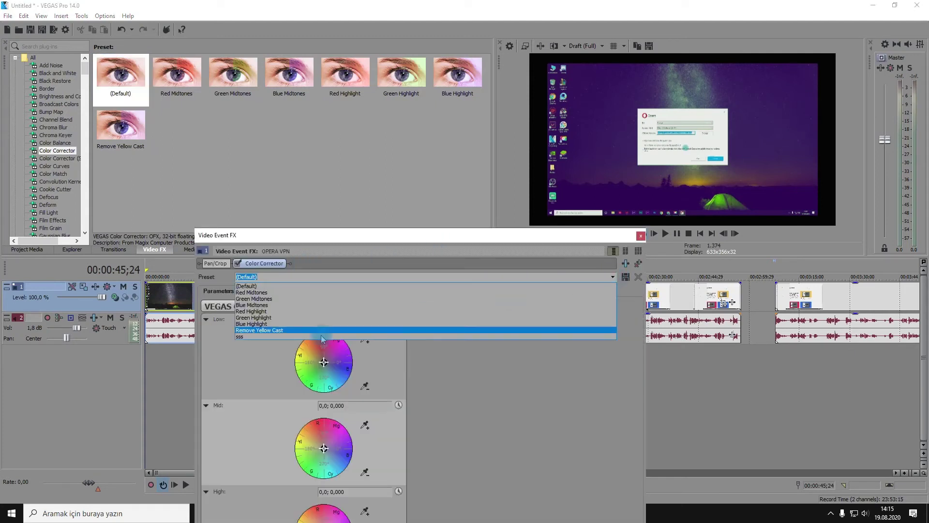
{"action": "left_click", "coordinate": [583, 239]}
{"action": "left_click_drag", "start_coordinate": [591, 239], "coordinate": [529, 332]}
{"action": "left_click", "coordinate": [420, 299]}
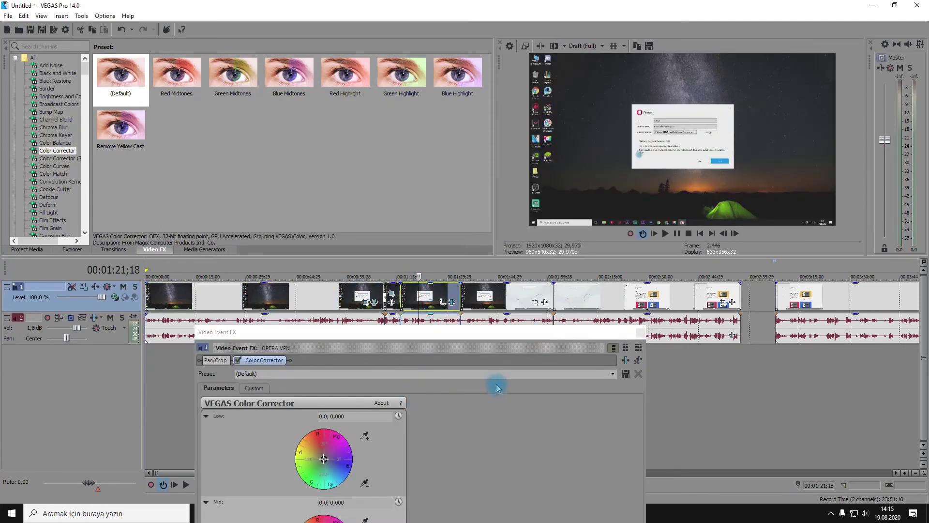
- Try the Blue Midtones preset on the third segment's Color Corrector, switch it to the custom sss preset, and close the settings
{"action": "left_click", "coordinate": [612, 374]}
{"action": "left_click", "coordinate": [363, 402]}
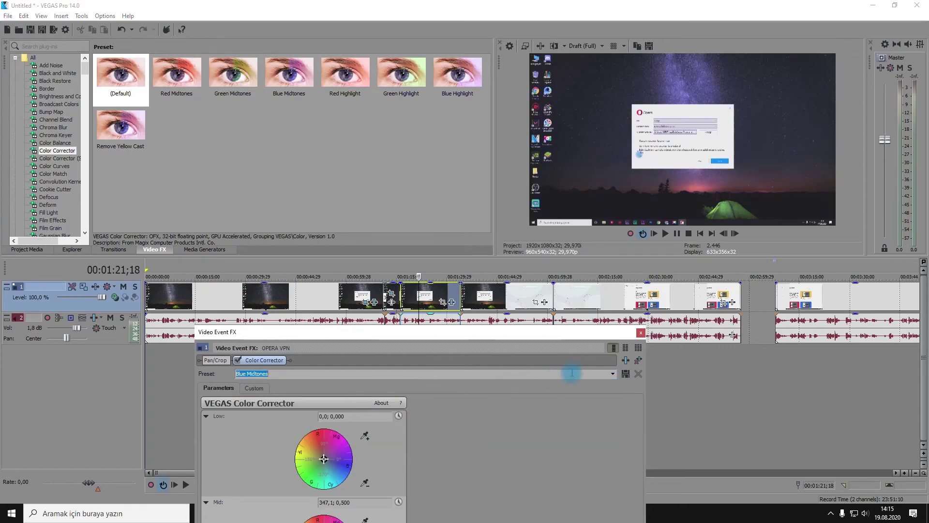
{"action": "left_click", "coordinate": [612, 375]}
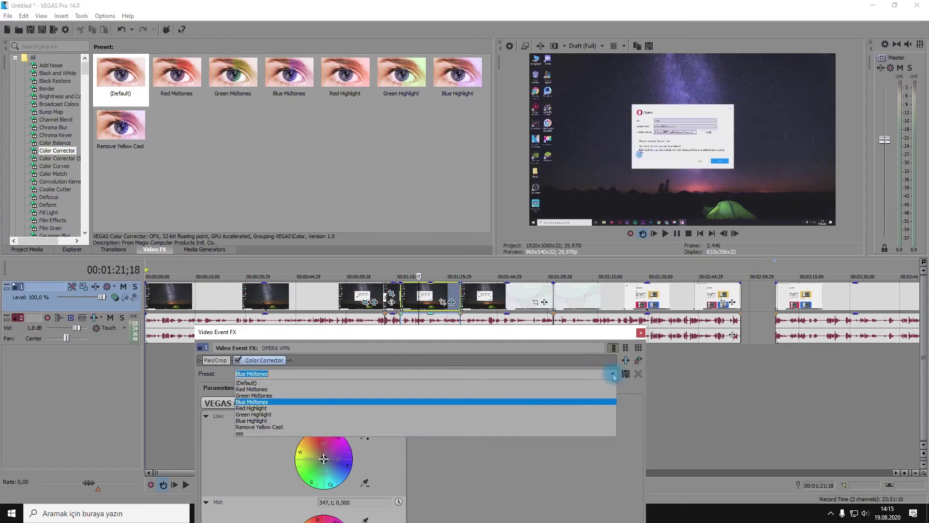
{"action": "left_click", "coordinate": [253, 432]}
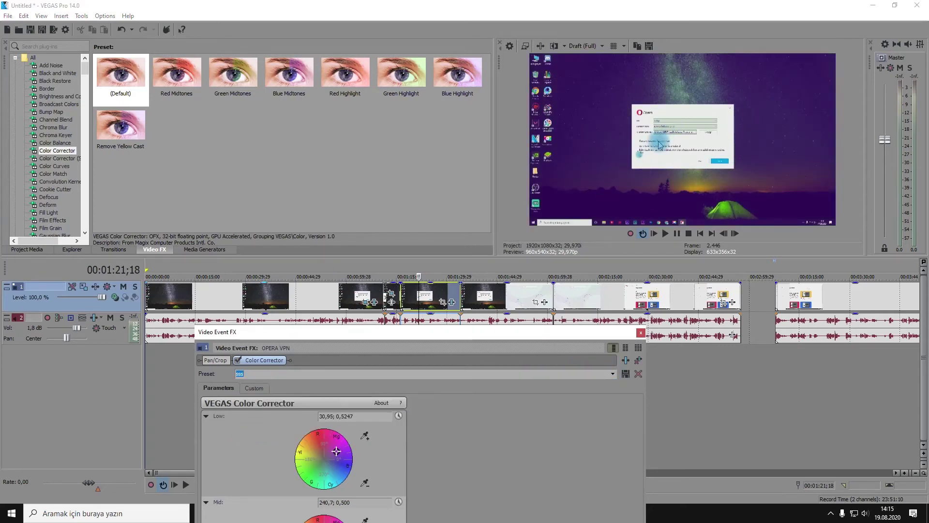
{"action": "left_click", "coordinate": [641, 333]}
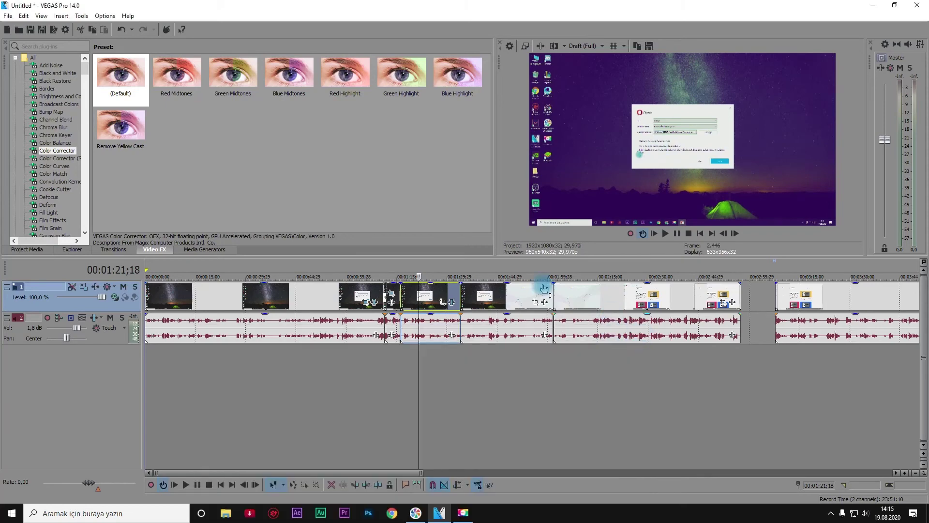
- Look through the list of Video FX and view the presets of the Gradient Map effect
{"action": "left_click", "coordinate": [329, 196]}
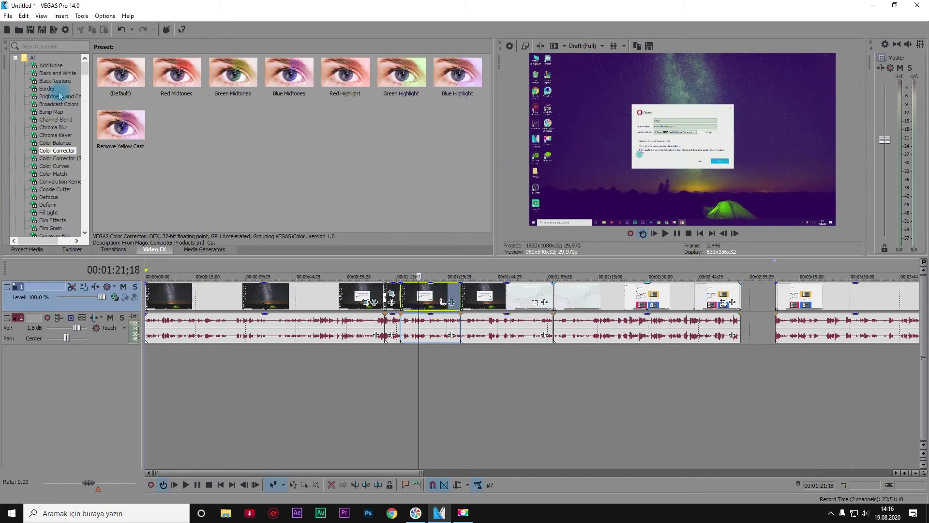
{"action": "scroll", "coordinate": [58, 112], "scroll_direction": "down", "scroll_amount": 6}
{"action": "left_click", "coordinate": [63, 127]}
{"action": "scroll", "coordinate": [65, 130], "scroll_direction": "down", "scroll_amount": 4}
{"action": "scroll", "coordinate": [62, 121], "scroll_direction": "down", "scroll_amount": 2}
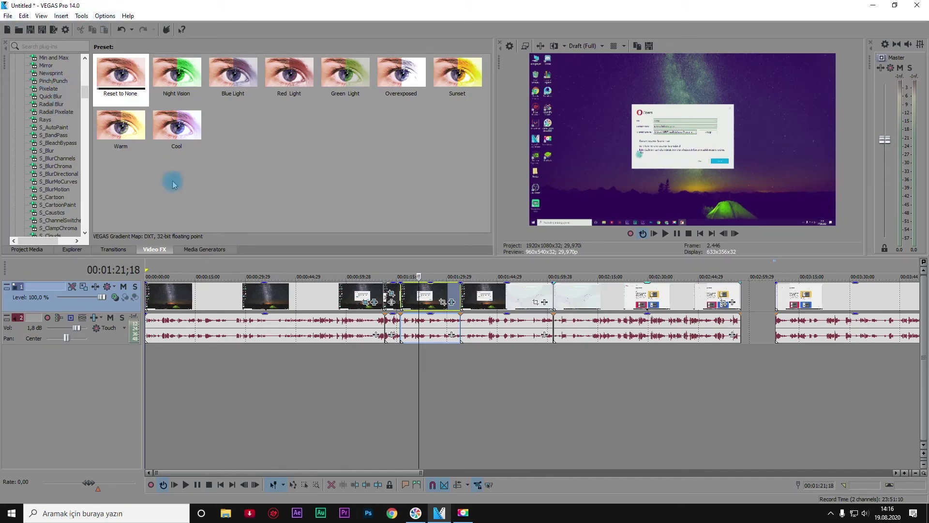
- Look through the Sapphire effects in the Video FX list and view the presets of S_BlurMoCurves, S_Diffuse, S_DissolveLensFlare and S_Emboss
{"action": "left_click", "coordinate": [58, 143]}
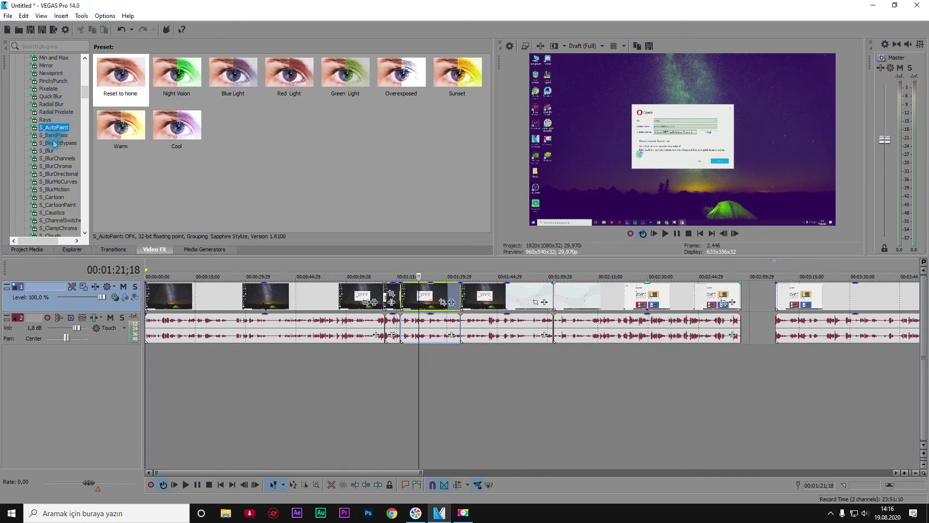
{"action": "left_click", "coordinate": [56, 182]}
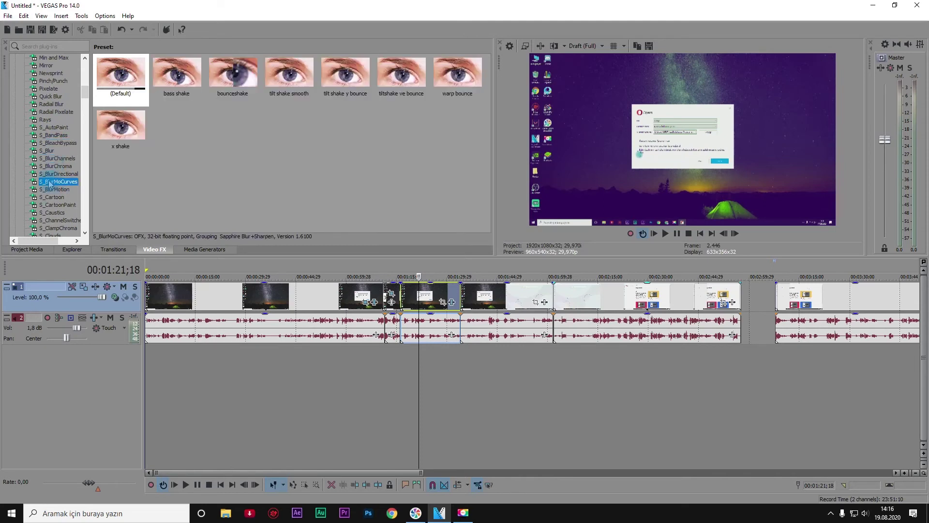
{"action": "scroll", "coordinate": [54, 174], "scroll_direction": "down", "scroll_amount": 5}
{"action": "left_click", "coordinate": [55, 120]}
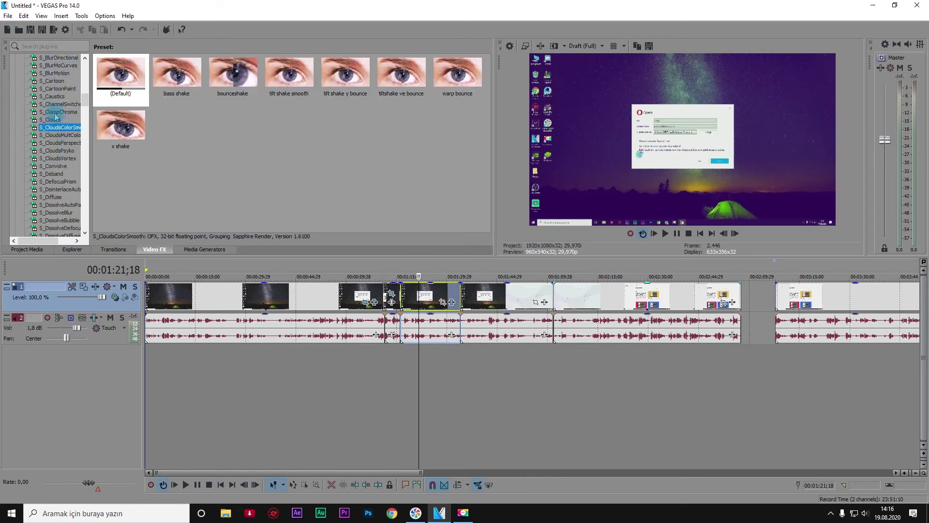
{"action": "left_click", "coordinate": [57, 158]}
{"action": "left_click", "coordinate": [53, 197]}
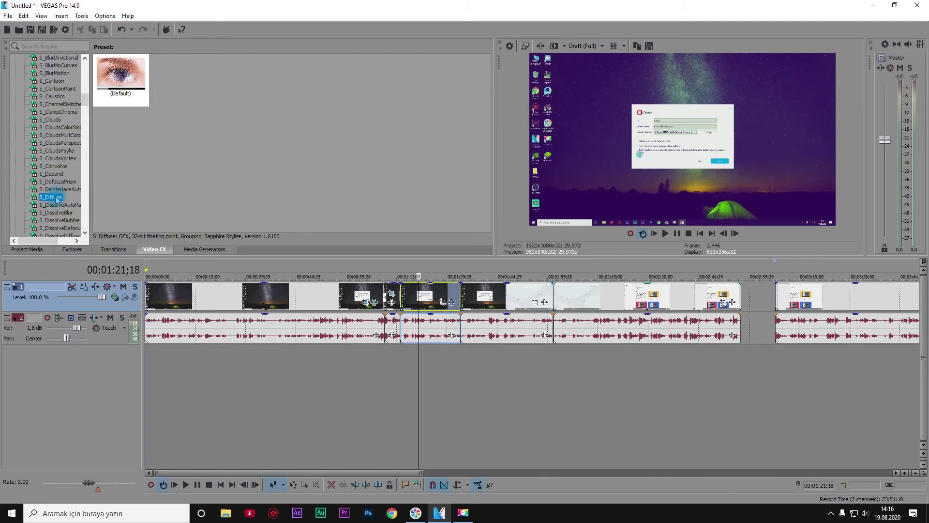
{"action": "scroll", "coordinate": [62, 140], "scroll_direction": "down", "scroll_amount": 6}
{"action": "left_click", "coordinate": [62, 167]}
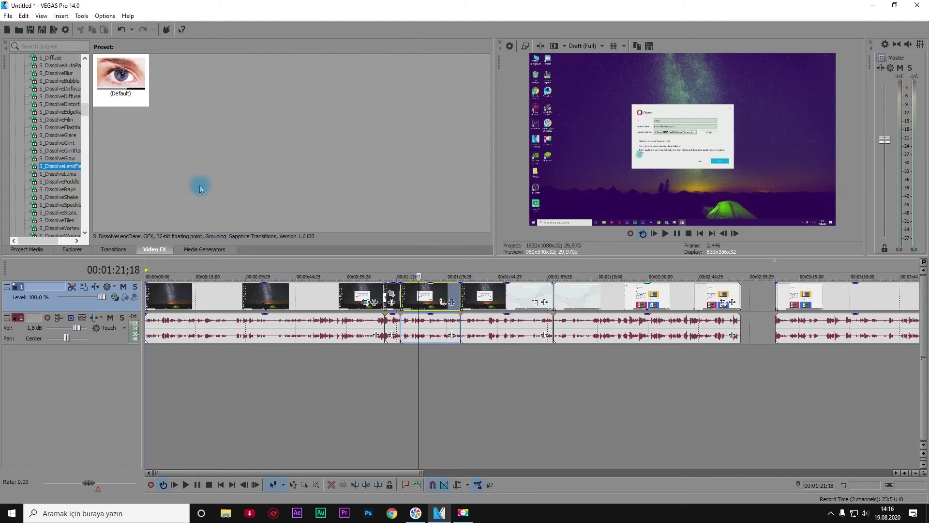
{"action": "left_click", "coordinate": [54, 181]}
{"action": "left_click", "coordinate": [55, 198]}
{"action": "scroll", "coordinate": [56, 217], "scroll_direction": "down", "scroll_amount": 7}
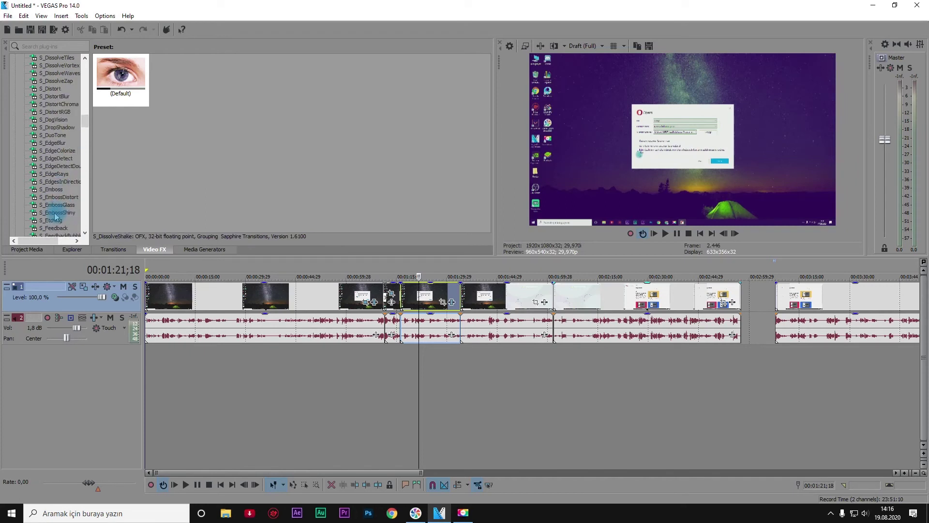
{"action": "scroll", "coordinate": [53, 189], "scroll_direction": "down", "scroll_amount": 8}
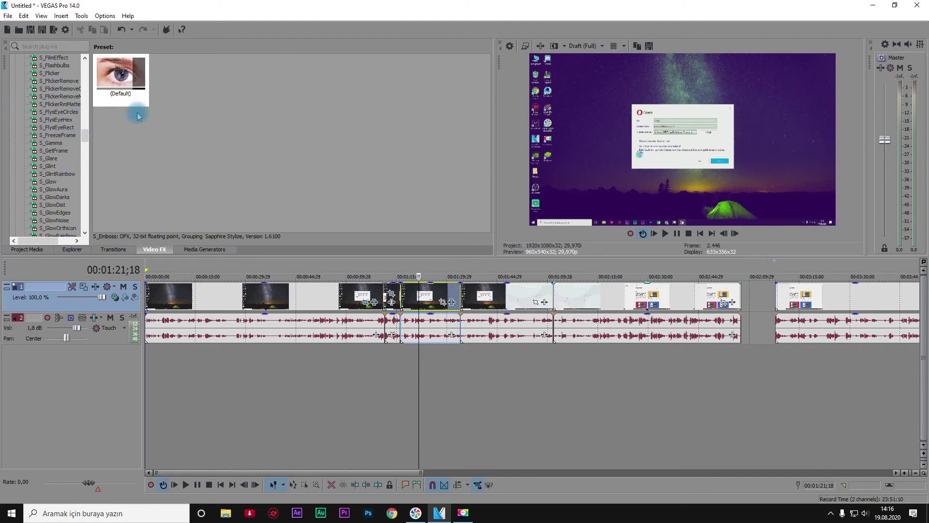
- Move the last clip earlier on the timeline to close the gap before it, and restore the program window to a smaller size
{"action": "left_click_drag", "start_coordinate": [832, 301], "coordinate": [778, 325]}
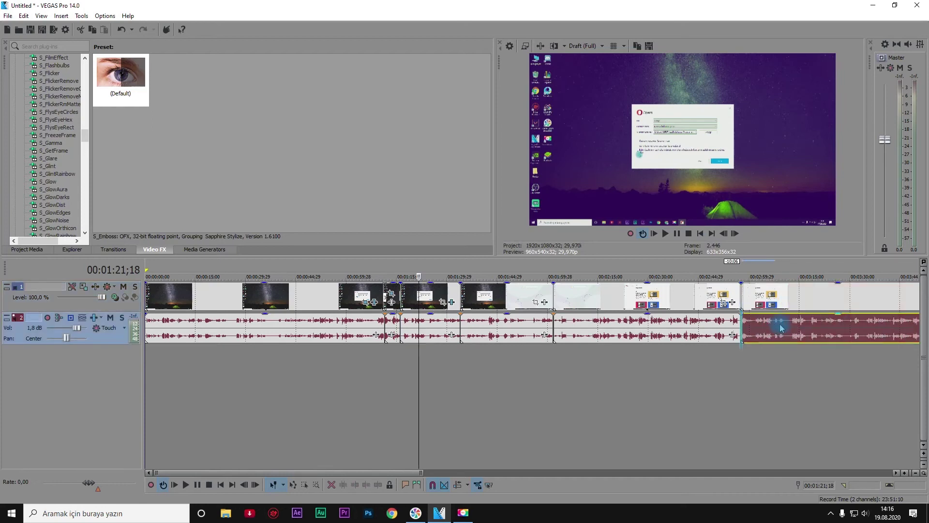
{"action": "left_click", "coordinate": [7, 17]}
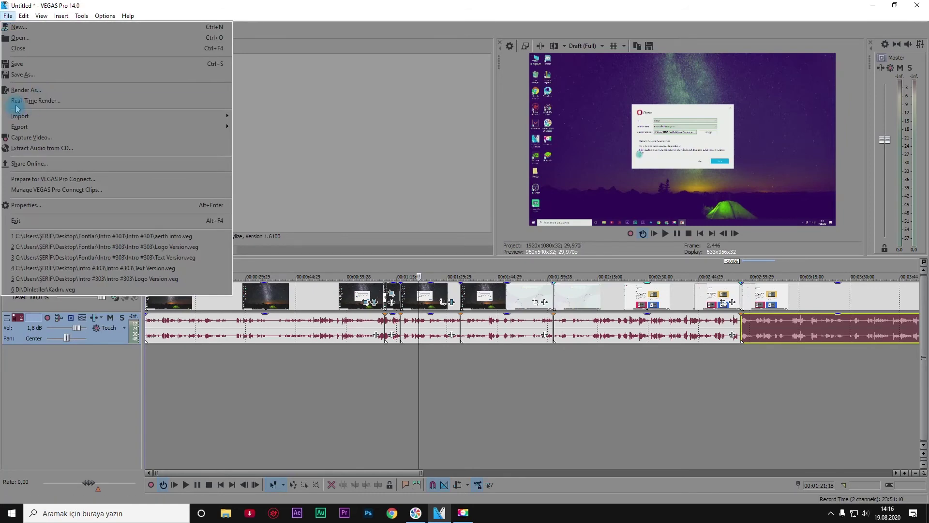
{"action": "left_click", "coordinate": [445, 7]}
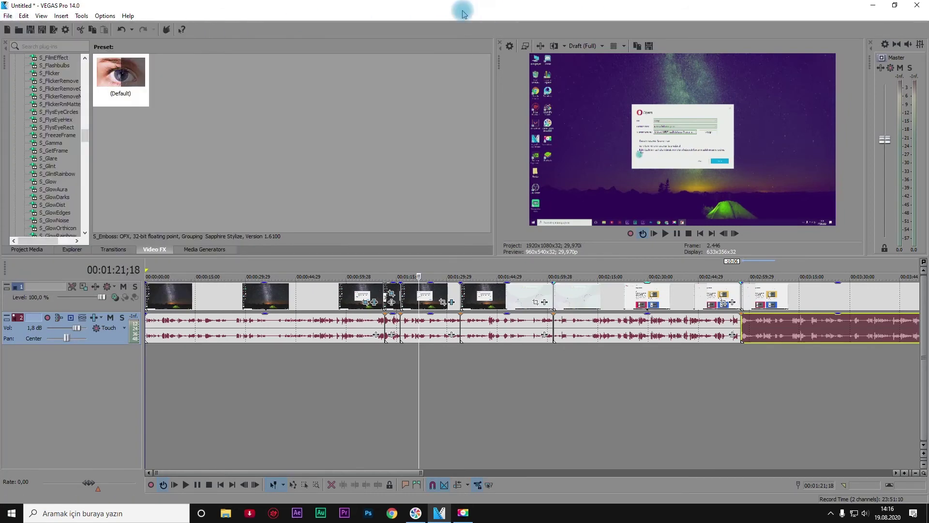
{"action": "double_click", "coordinate": [462, 14]}
{"action": "left_click_drag", "start_coordinate": [300, 27], "coordinate": [322, 23]}
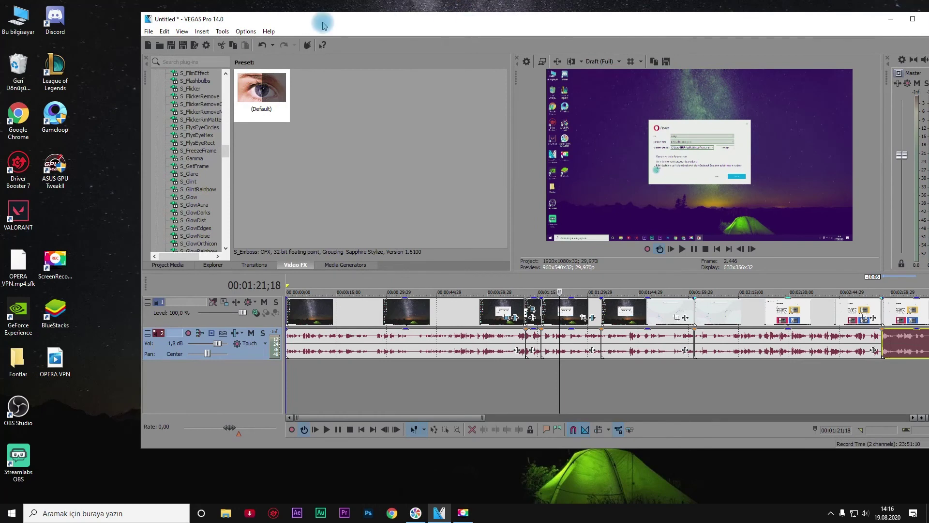
- Save the project to the desktop as a VEGAS Pro Project File named sss
{"action": "left_click", "coordinate": [149, 32]}
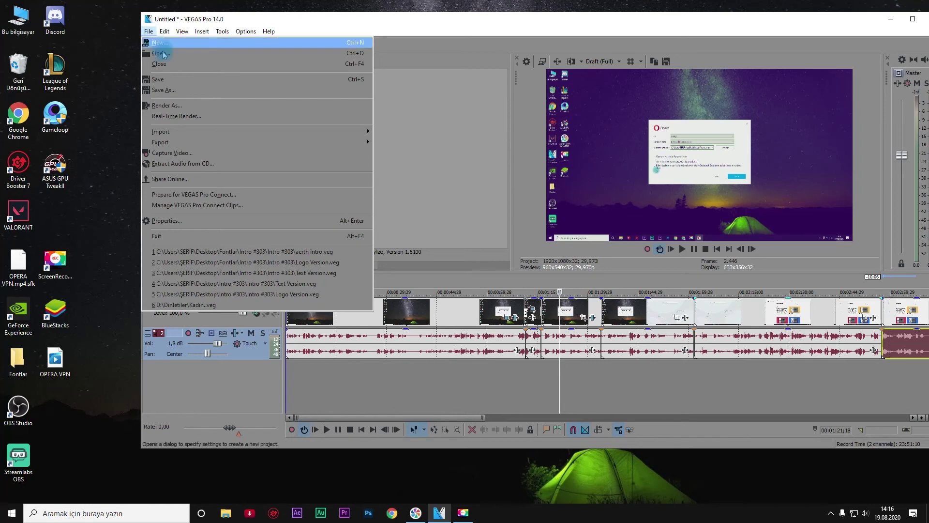
{"action": "left_click", "coordinate": [179, 90]}
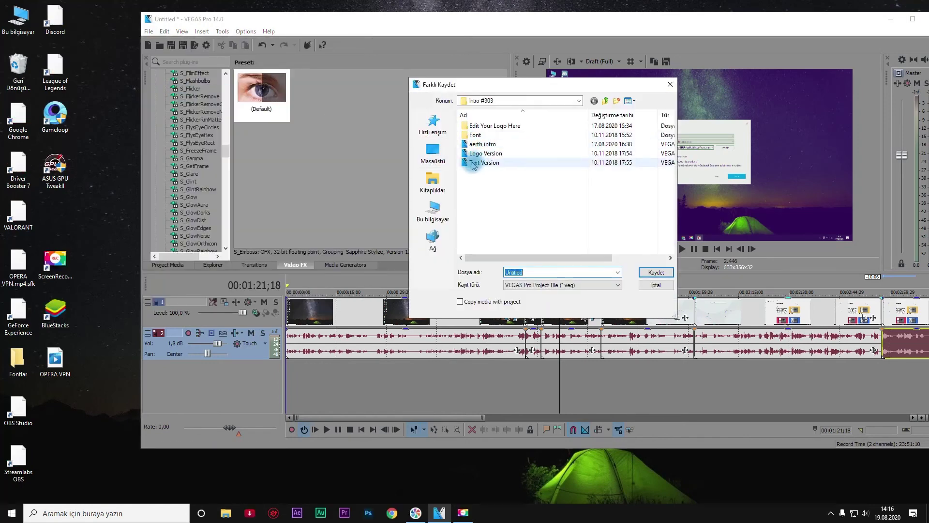
{"action": "left_click", "coordinate": [433, 153]}
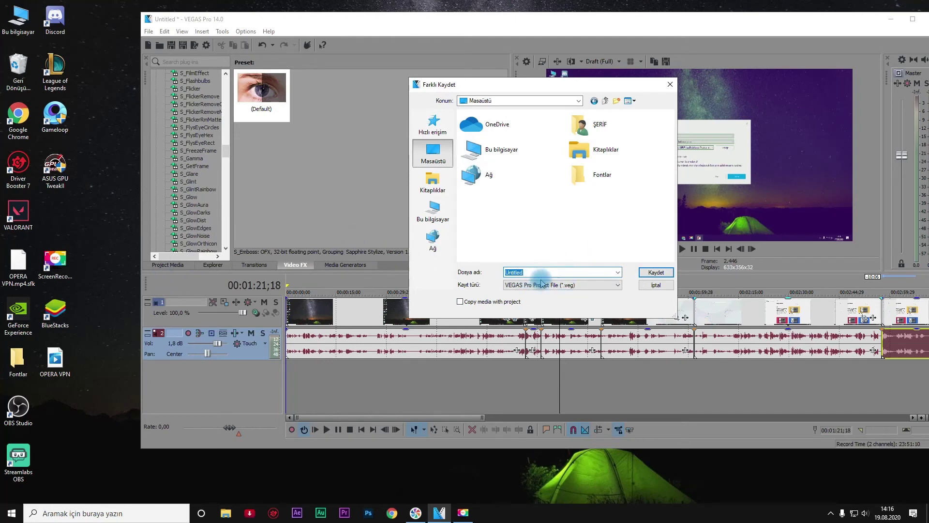
{"action": "type", "text": "sss"}
{"action": "left_click", "coordinate": [659, 274]}
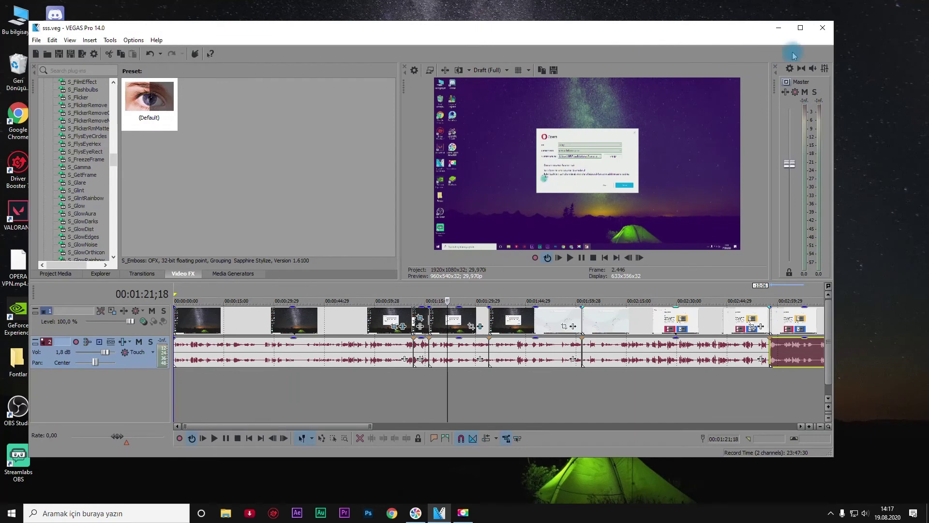
- Close VEGAS Pro, reopen the sss project from the desktop, place the playhead at 00:02:53;28 and maximize the window
{"action": "key", "text": "super+d"}
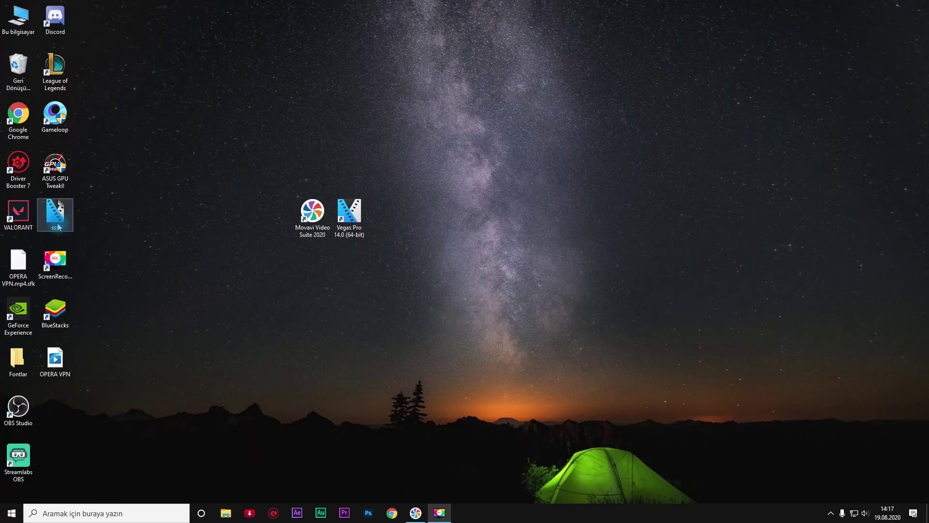
{"action": "double_click", "coordinate": [61, 221]}
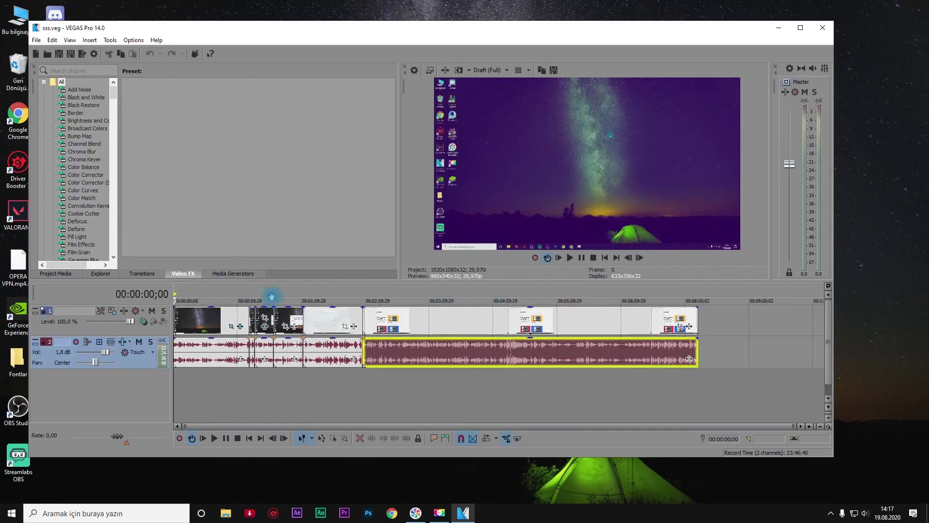
{"action": "left_click", "coordinate": [359, 401]}
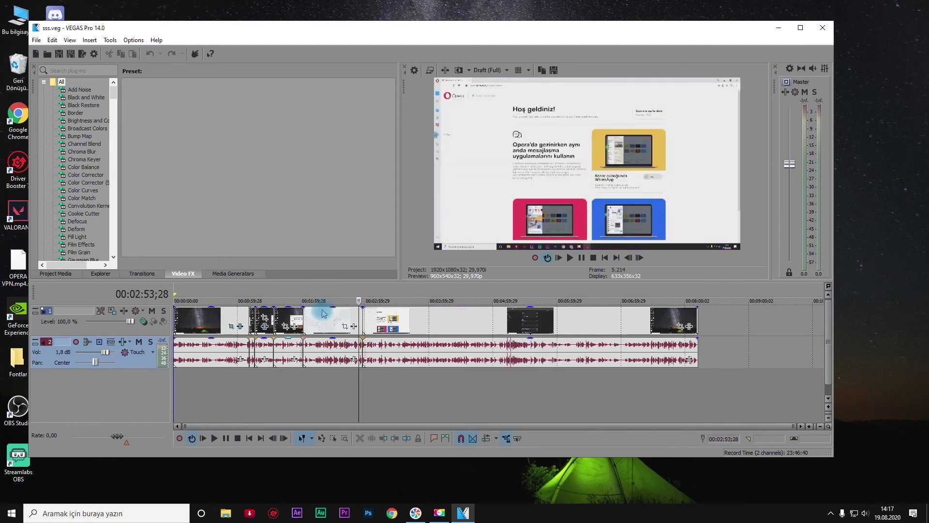
{"action": "left_click", "coordinate": [801, 28]}
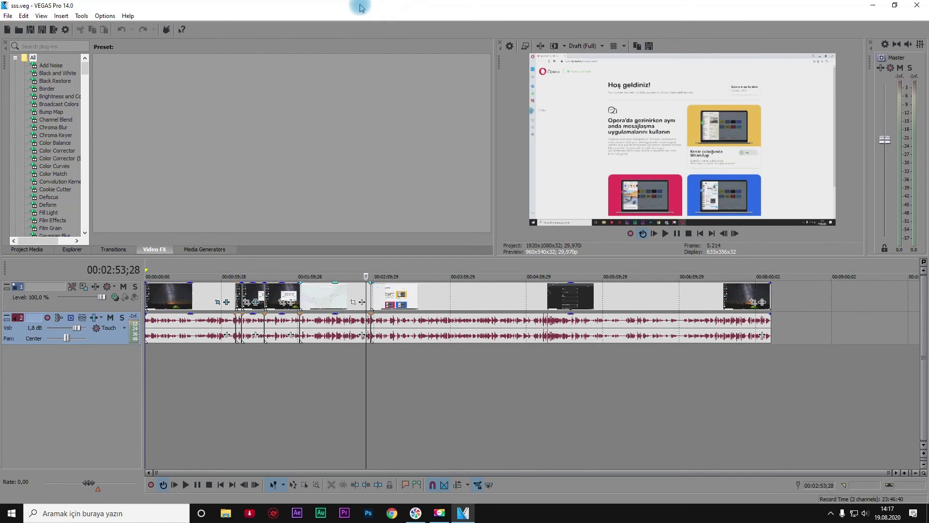
- Open the Render As settings and select the MainConcept AVC/AAC (*.mp4;*.avc) output format
{"action": "left_click", "coordinate": [8, 16]}
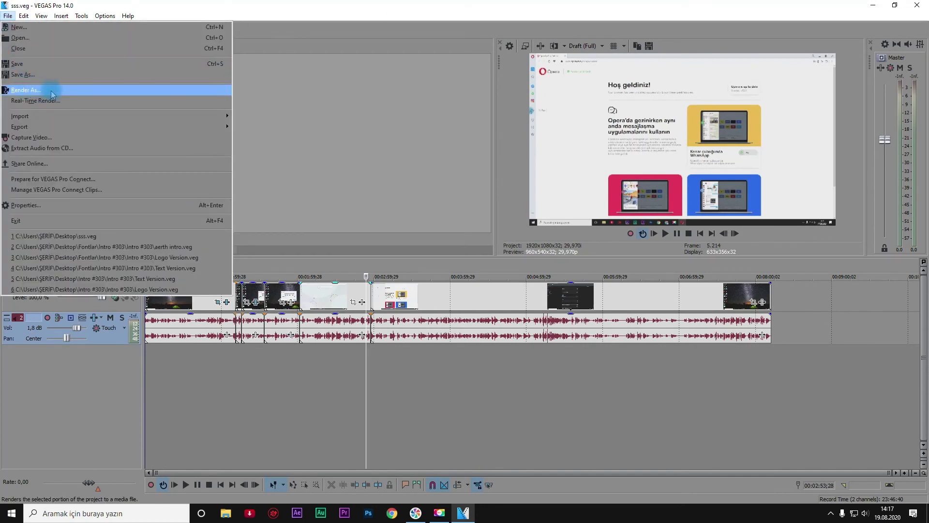
{"action": "left_click", "coordinate": [32, 92]}
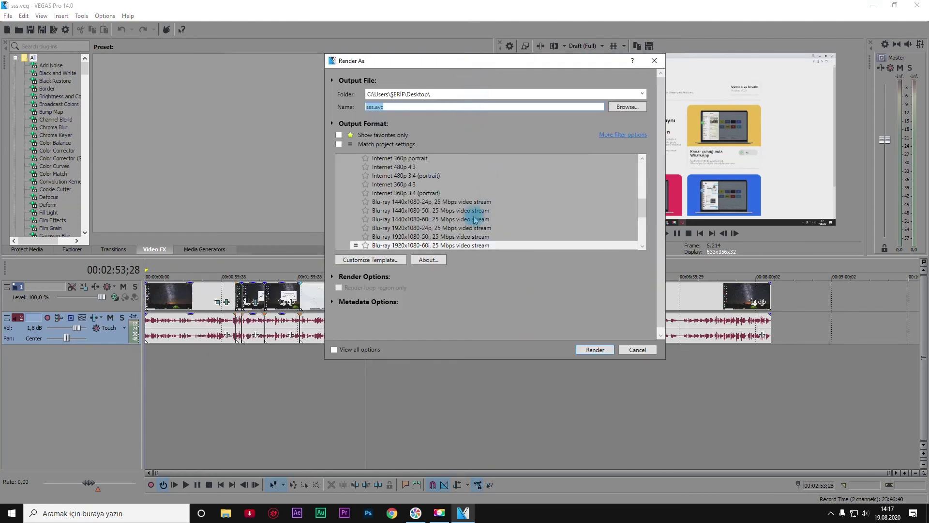
{"action": "left_click_drag", "start_coordinate": [643, 208], "coordinate": [646, 162]}
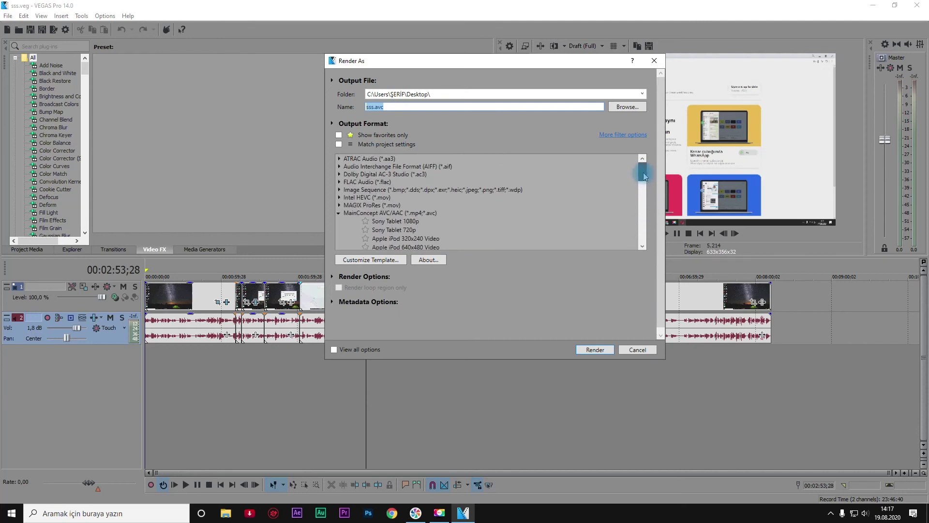
{"action": "left_click", "coordinate": [339, 216]}
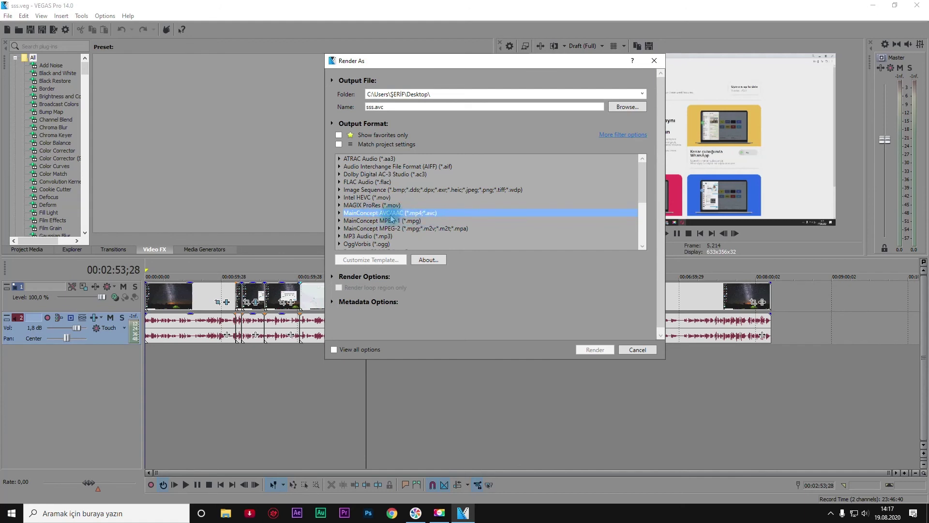
{"action": "left_click", "coordinate": [415, 215]}
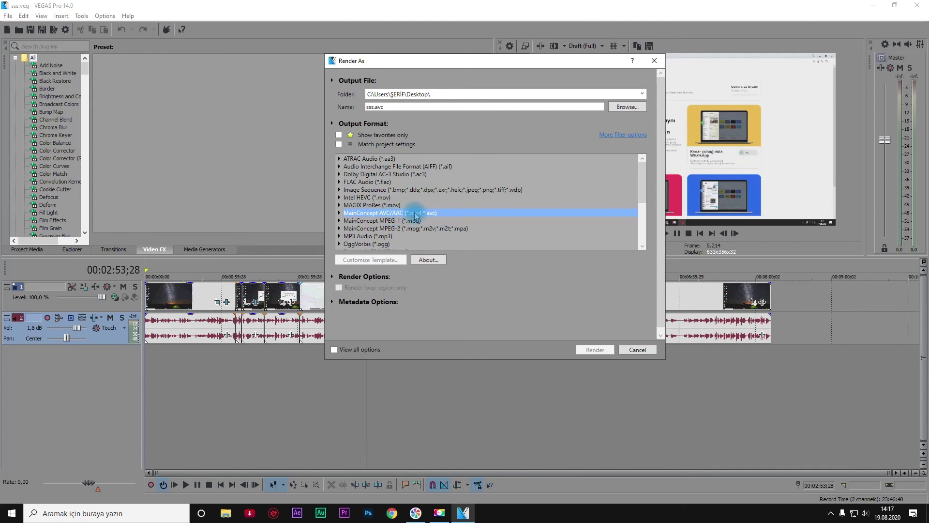
{"action": "left_click", "coordinate": [360, 214]}
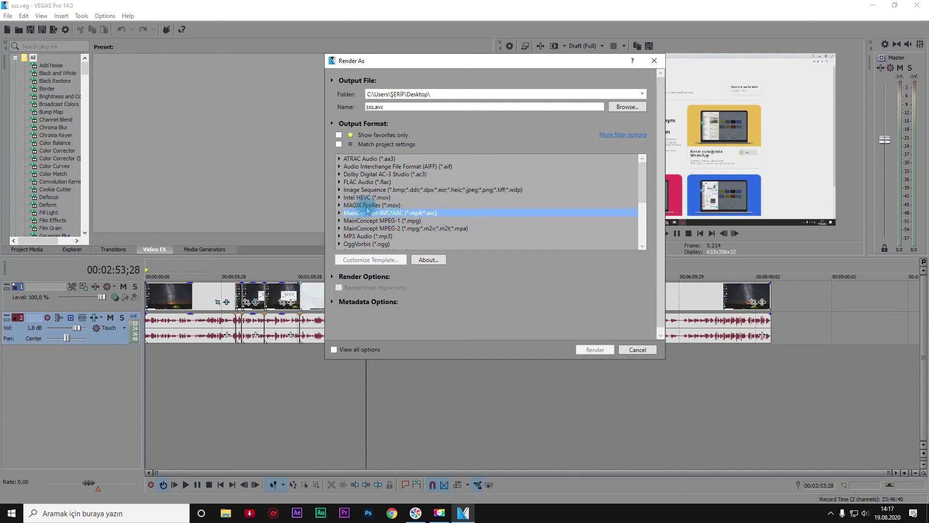
- Expand the MainConcept AVC/AAC templates and choose Internet HD 1080p for the render
{"action": "left_click", "coordinate": [341, 213]}
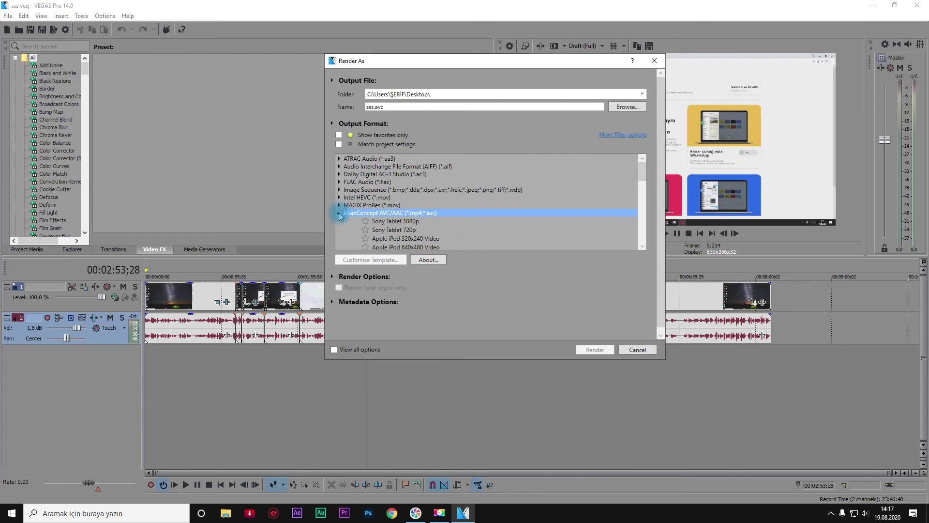
{"action": "left_click_drag", "start_coordinate": [643, 172], "coordinate": [643, 192]}
{"action": "left_click", "coordinate": [408, 189]}
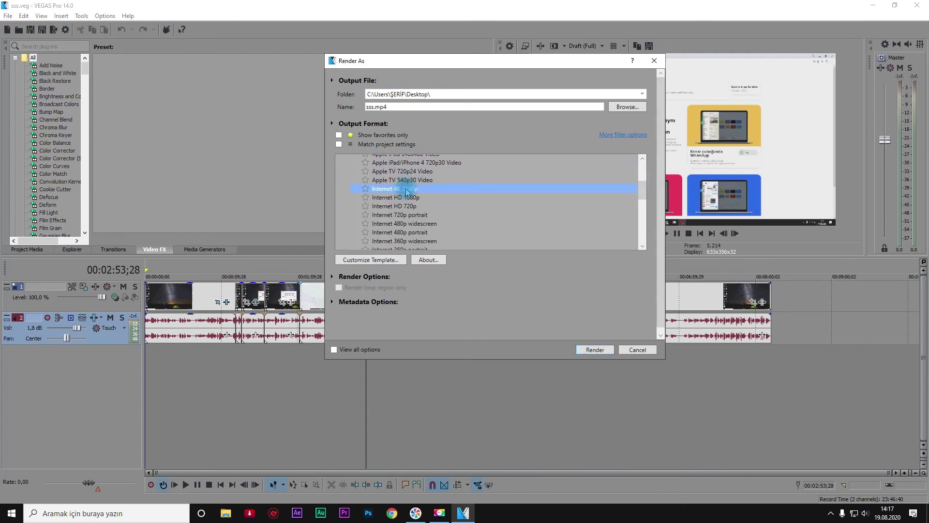
{"action": "left_click_drag", "start_coordinate": [464, 62], "coordinate": [311, 52]}
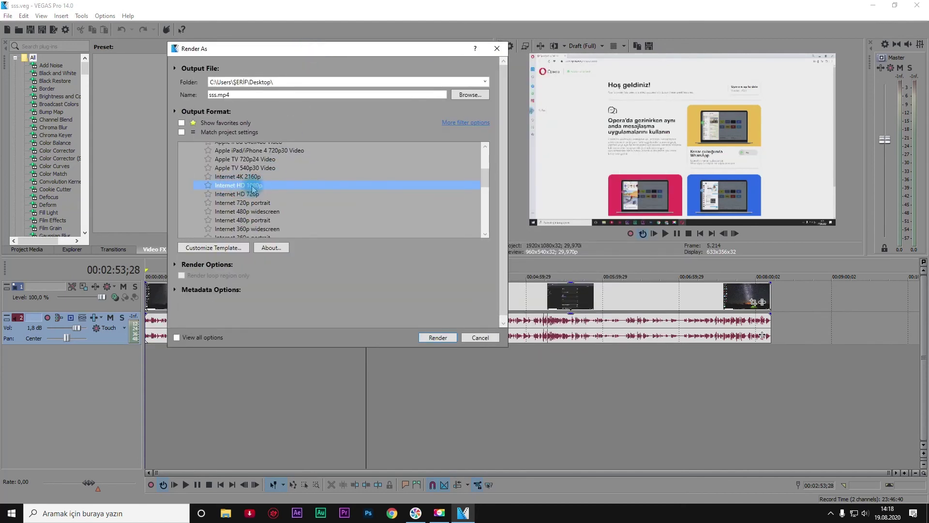
{"action": "left_click", "coordinate": [456, 340]}
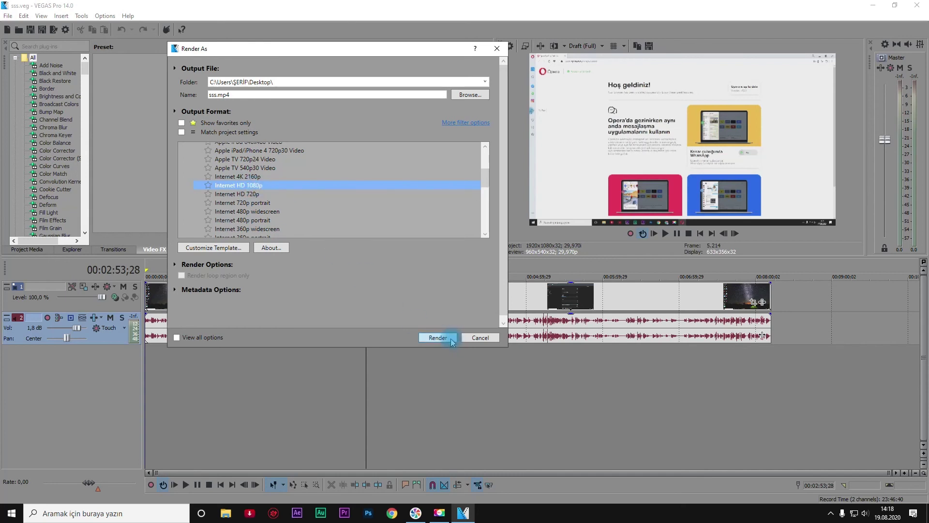
- Customize the Internet HD 1080p render template by setting its frame rate to 59,94 and accept the custom settings
{"action": "left_click", "coordinate": [199, 248]}
{"action": "left_click", "coordinate": [475, 53]}
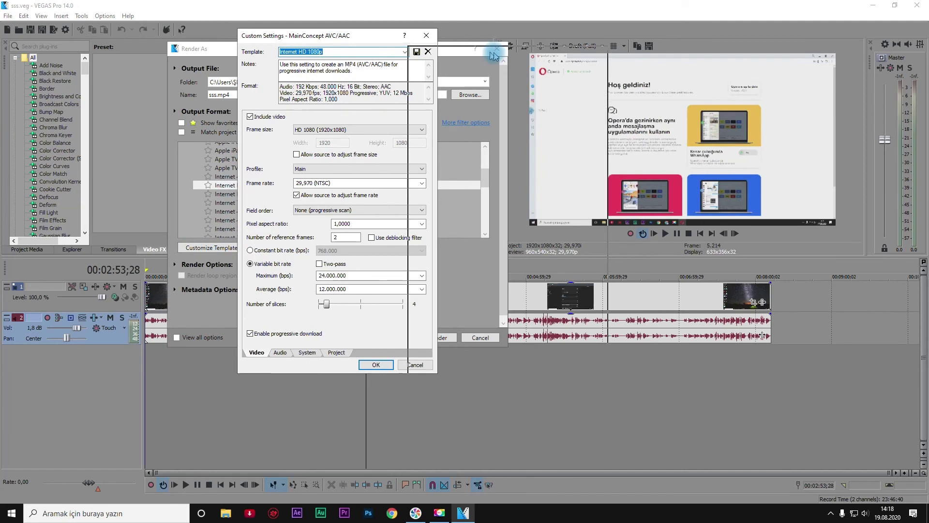
{"action": "left_click_drag", "start_coordinate": [475, 53], "coordinate": [476, 52]}
{"action": "left_click", "coordinate": [561, 187]}
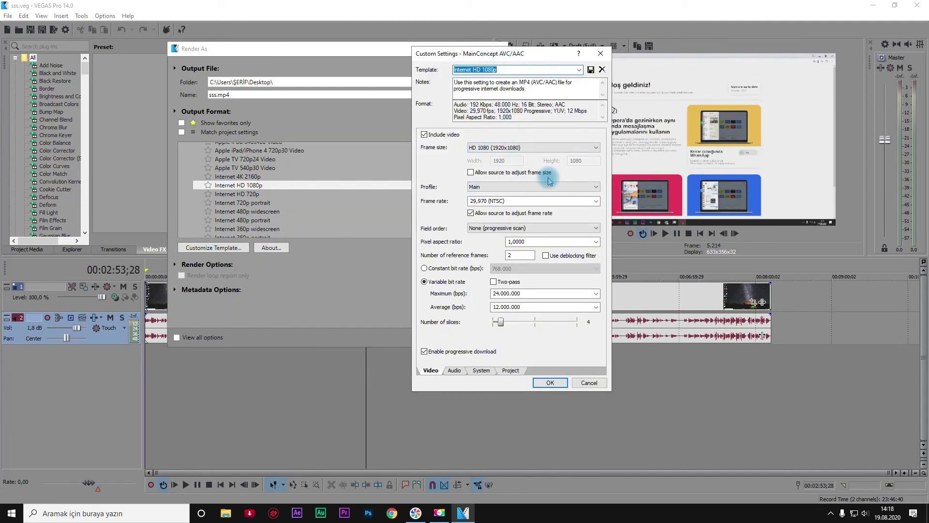
{"action": "left_click_drag", "start_coordinate": [491, 53], "coordinate": [401, 38]}
{"action": "left_click", "coordinate": [505, 185]}
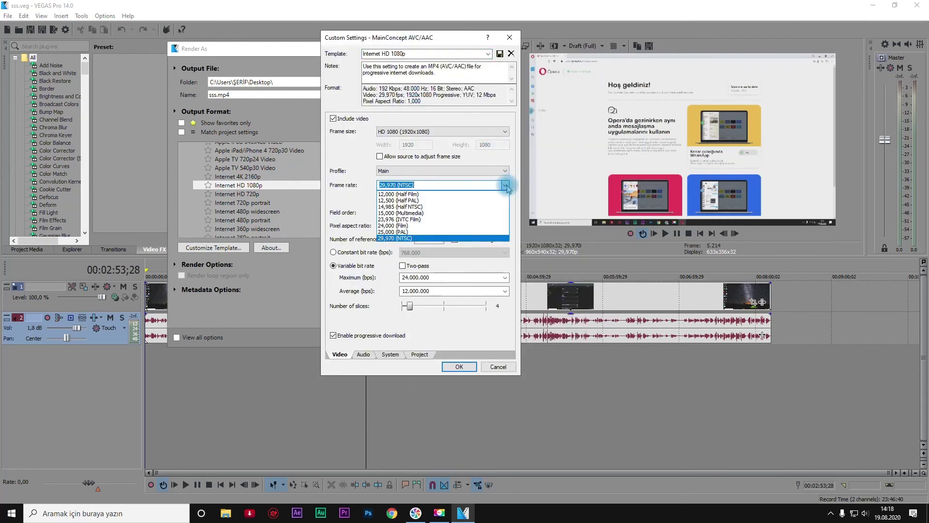
{"action": "left_click", "coordinate": [506, 186]}
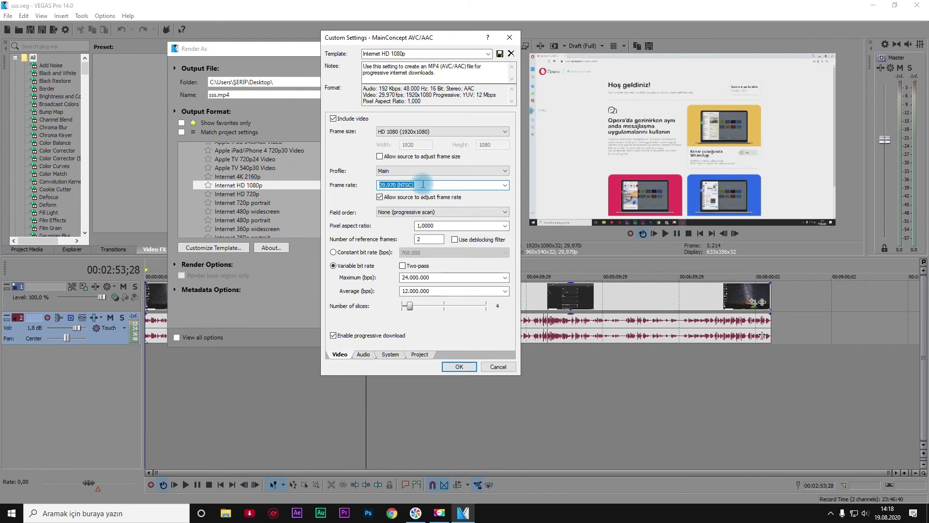
{"action": "type", "text": "59,9"}
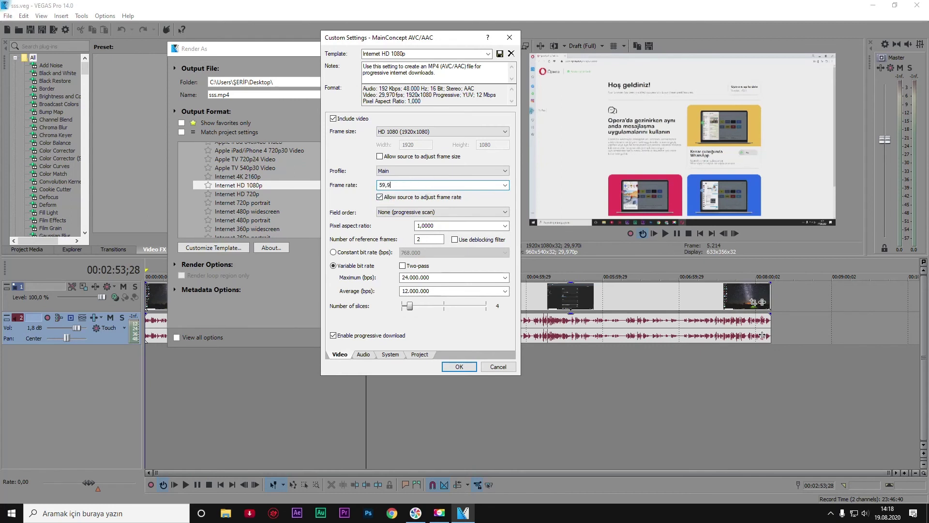
{"action": "type", "text": "4"}
{"action": "key", "text": "Return"}
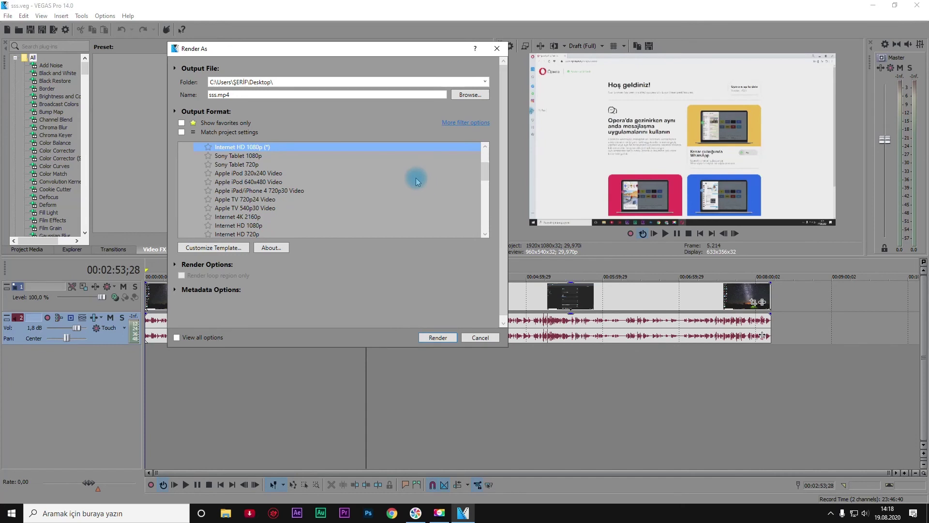
- Customize the Internet HD 1080p template again, setting its profile to High and enabling two-pass variable bit rate
{"action": "left_click", "coordinate": [222, 247]}
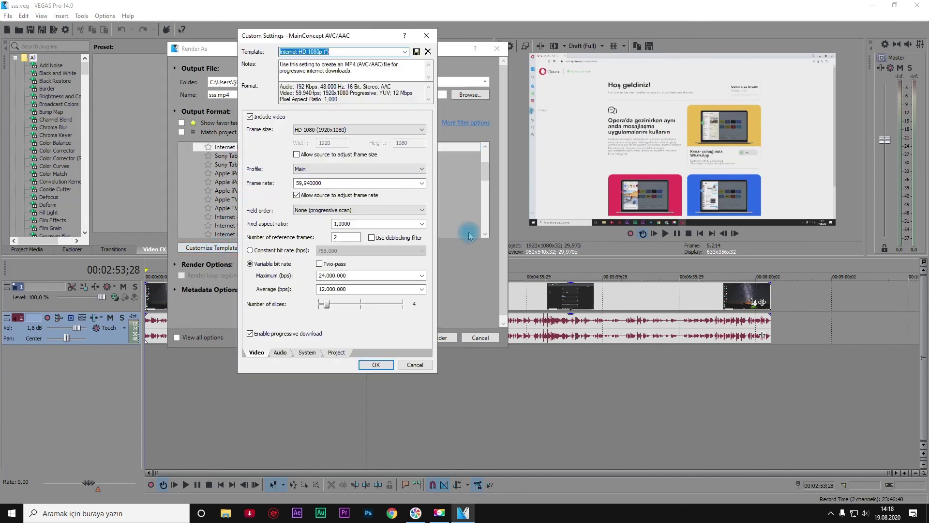
{"action": "double_click", "coordinate": [319, 183]}
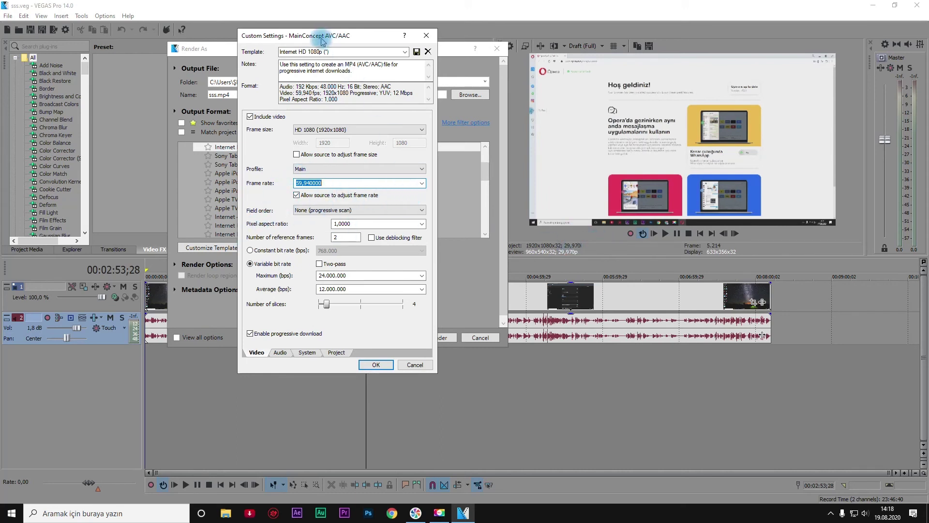
{"action": "left_click_drag", "start_coordinate": [321, 37], "coordinate": [345, 32]}
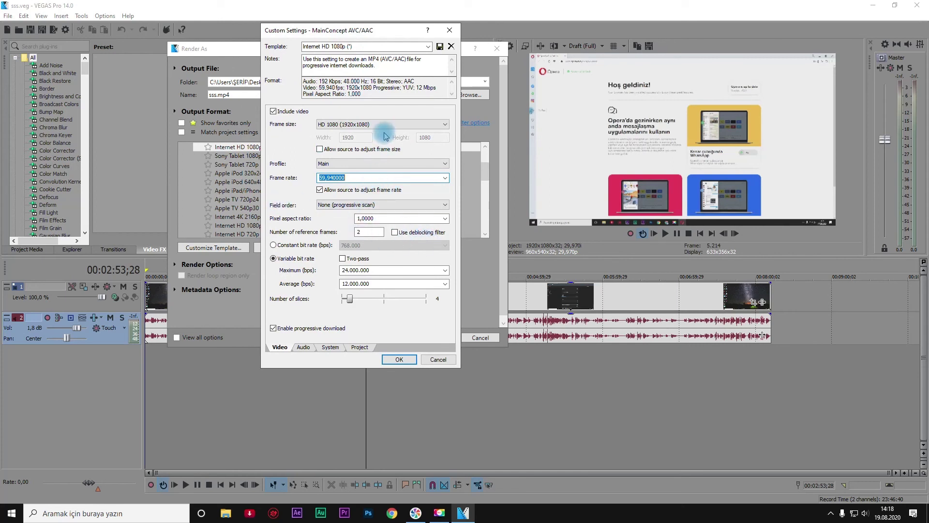
{"action": "left_click", "coordinate": [397, 163]}
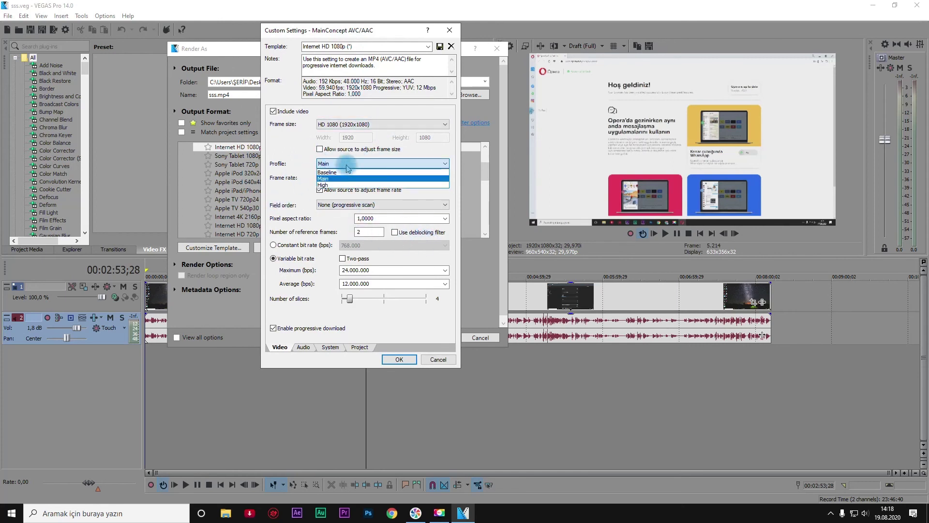
{"action": "left_click", "coordinate": [334, 185]}
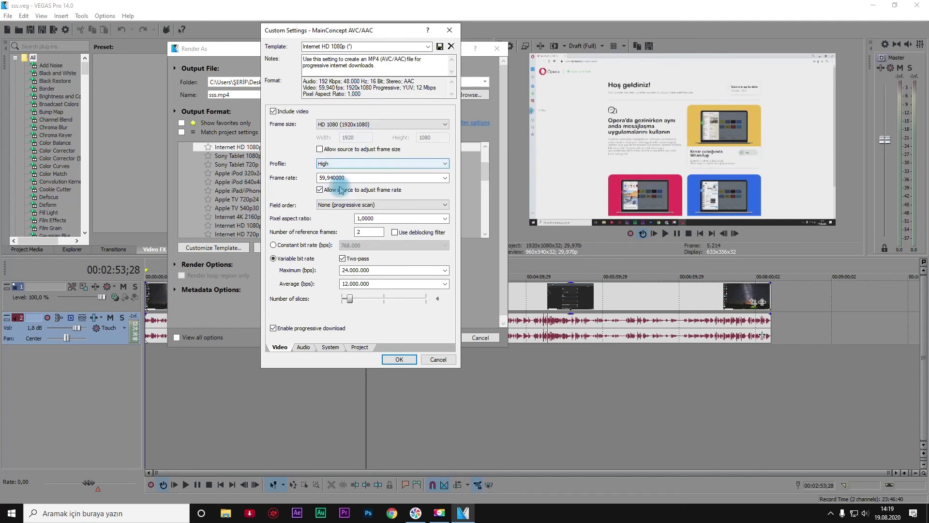
- Review the template's audio and system settings, set its video rendering quality to Best and accept the custom settings
{"action": "left_click", "coordinate": [305, 347]}
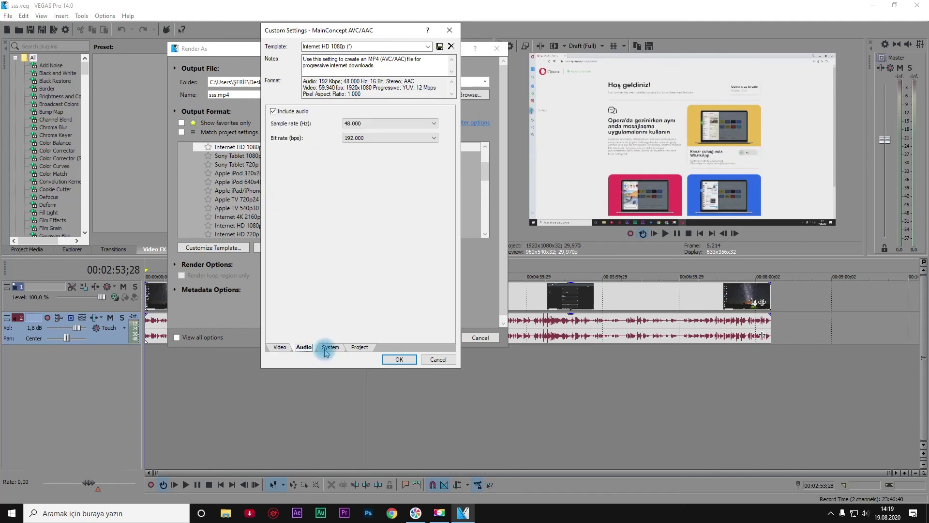
{"action": "left_click", "coordinate": [381, 124]}
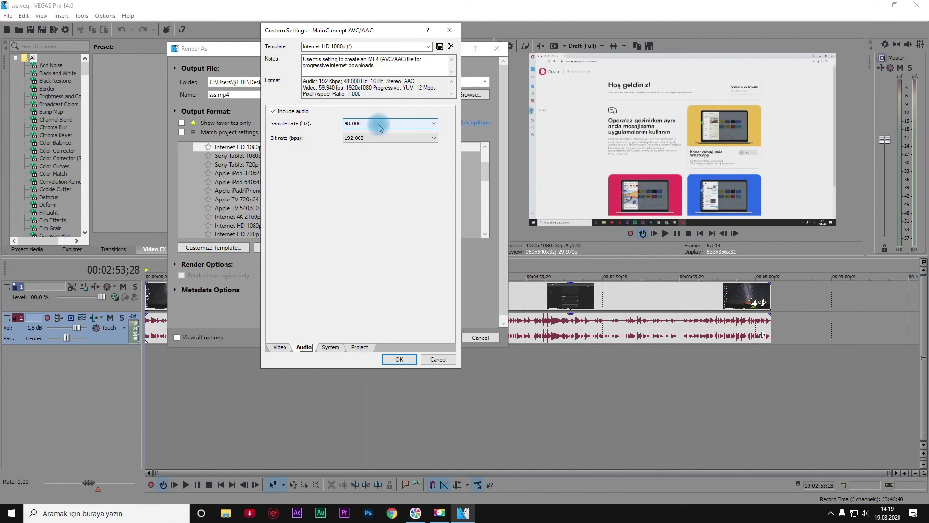
{"action": "left_click", "coordinate": [332, 348]}
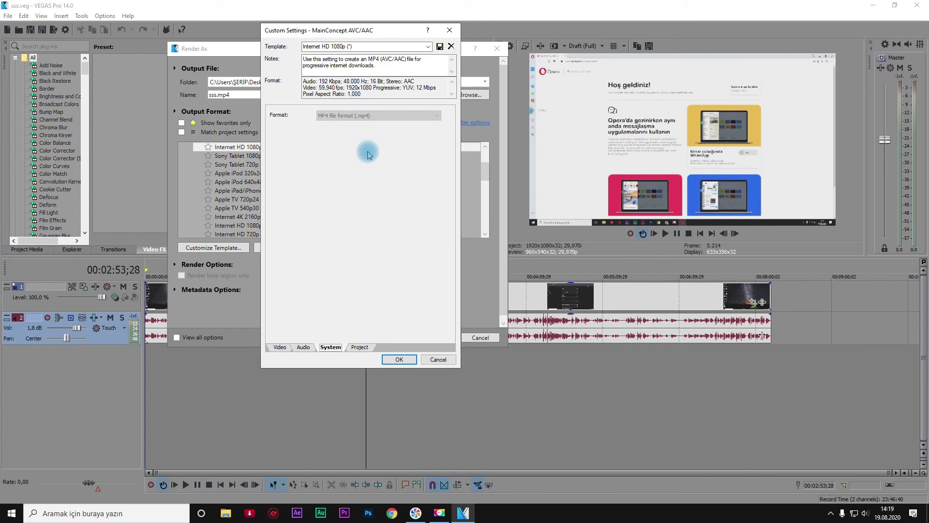
{"action": "left_click", "coordinate": [359, 347]}
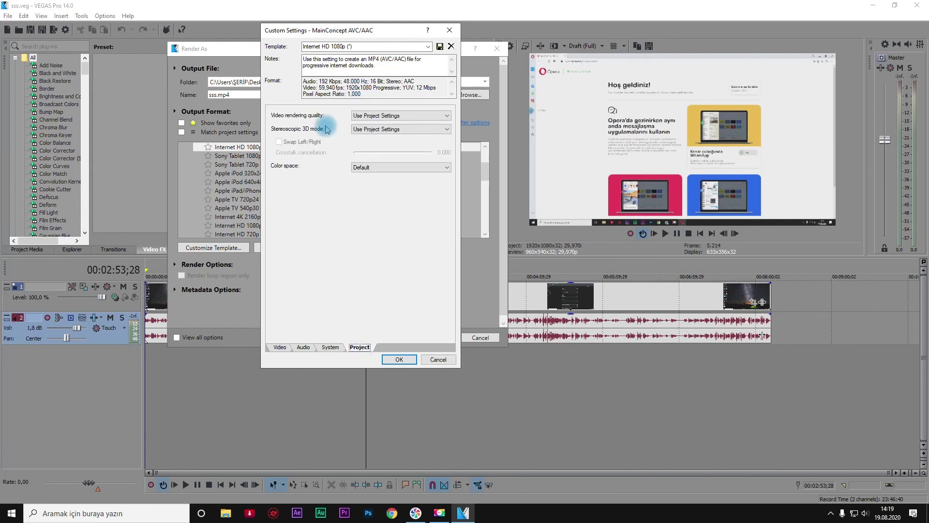
{"action": "left_click", "coordinate": [382, 116]}
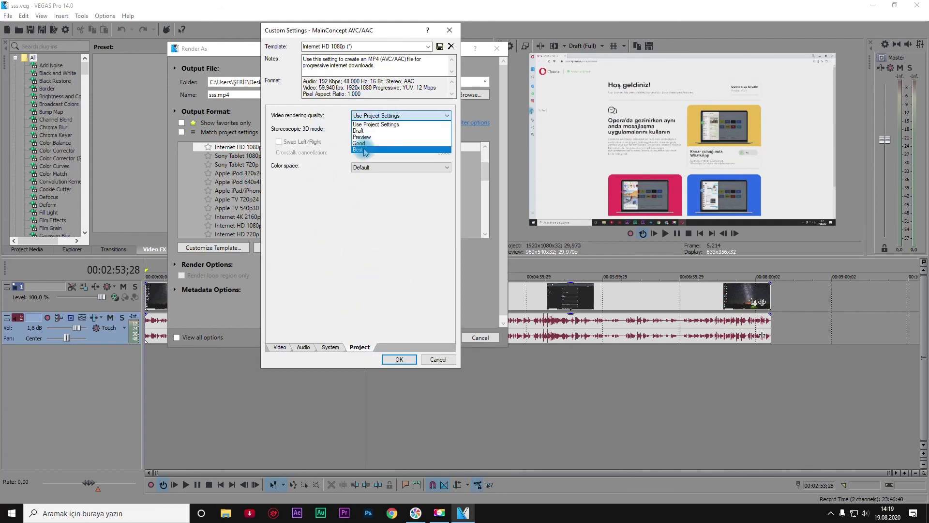
{"action": "left_click", "coordinate": [365, 150]}
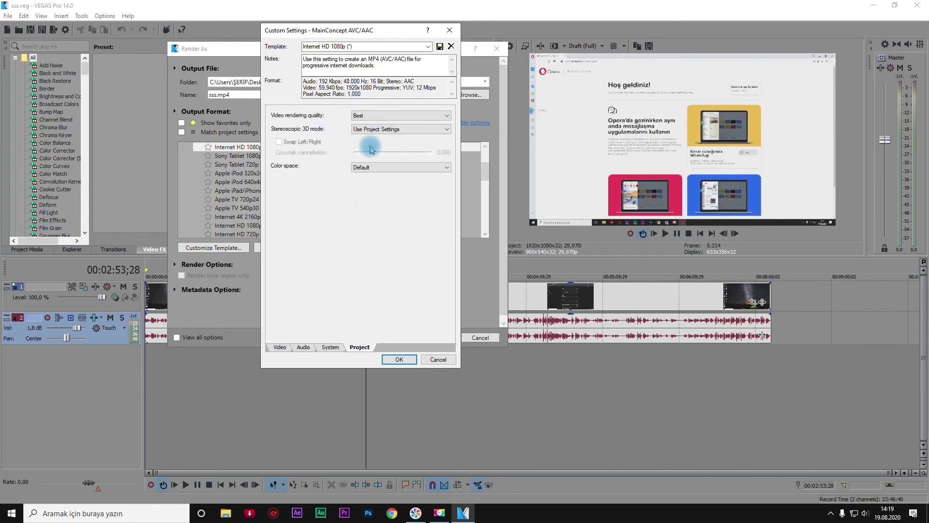
{"action": "left_click", "coordinate": [280, 348]}
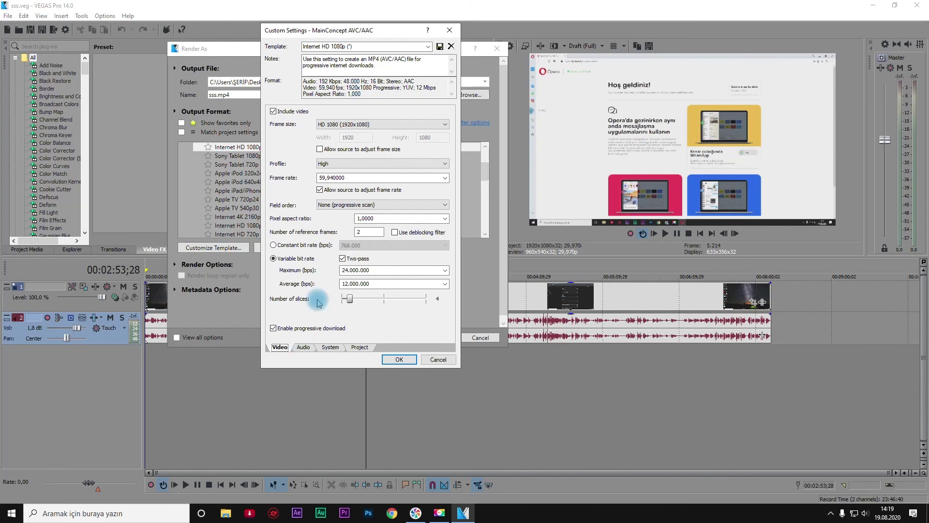
{"action": "left_click", "coordinate": [310, 351]}
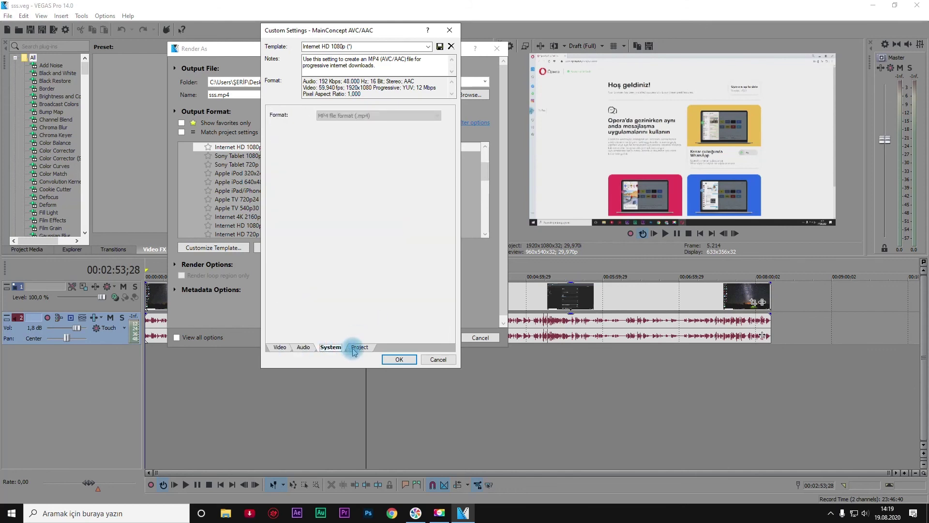
{"action": "left_click", "coordinate": [359, 349]}
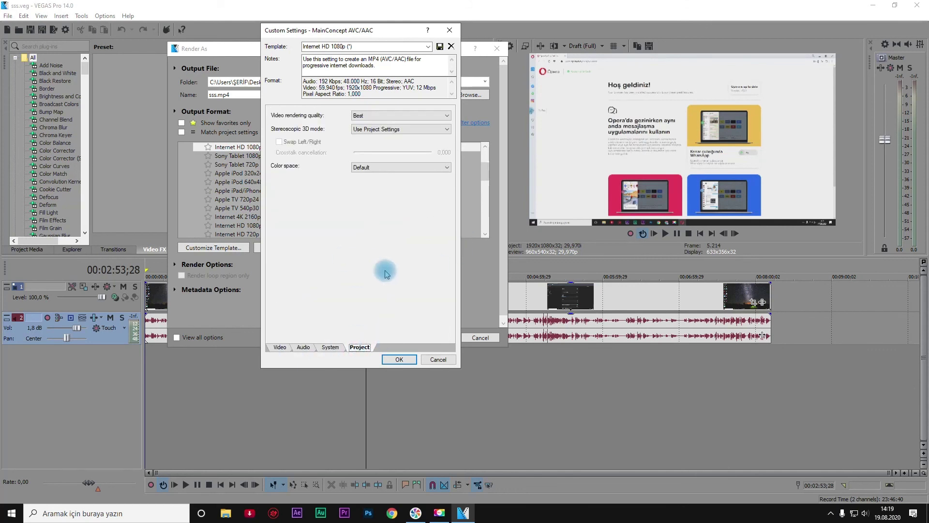
{"action": "left_click", "coordinate": [399, 359]}
- Start rendering the project to the desktop as sss.mp4
{"action": "left_click_drag", "start_coordinate": [311, 50], "coordinate": [385, 50]}
{"action": "left_click_drag", "start_coordinate": [314, 95], "coordinate": [274, 96]}
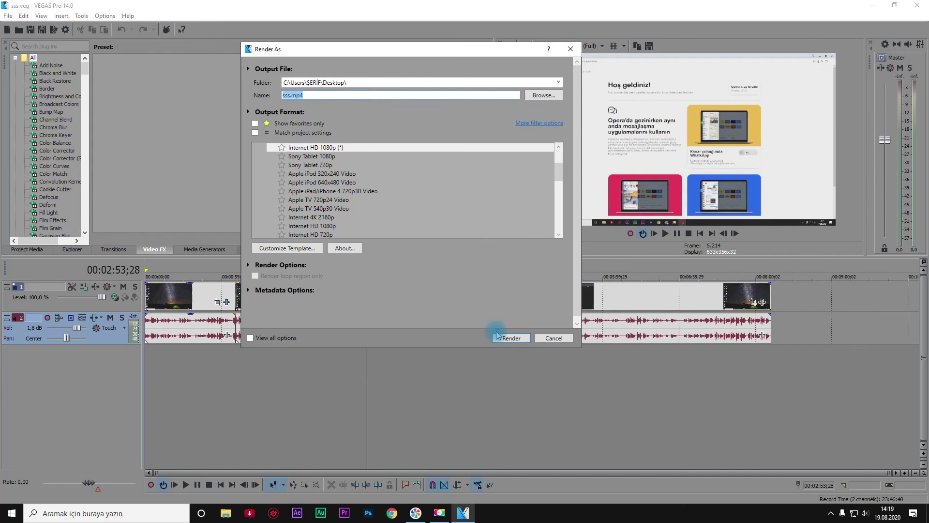
{"action": "left_click", "coordinate": [512, 338]}
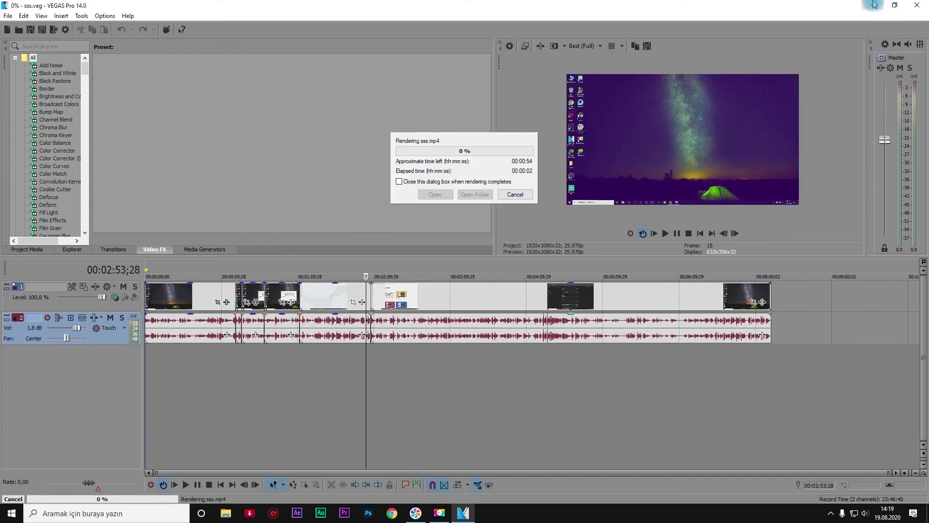
- Restore the VEGAS Pro window to a smaller size, cancel the running render and close the program
{"action": "left_click_drag", "start_coordinate": [852, 6], "coordinate": [490, 18]}
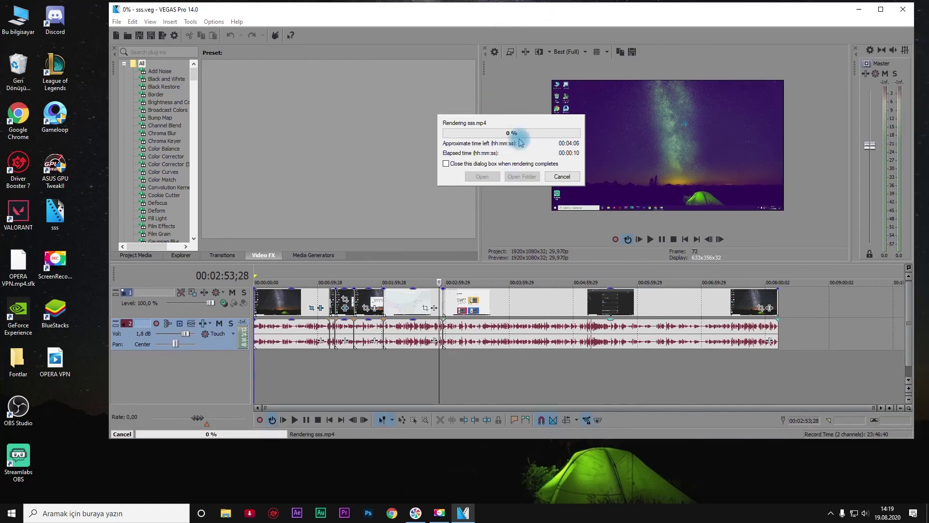
{"action": "left_click", "coordinate": [562, 177]}
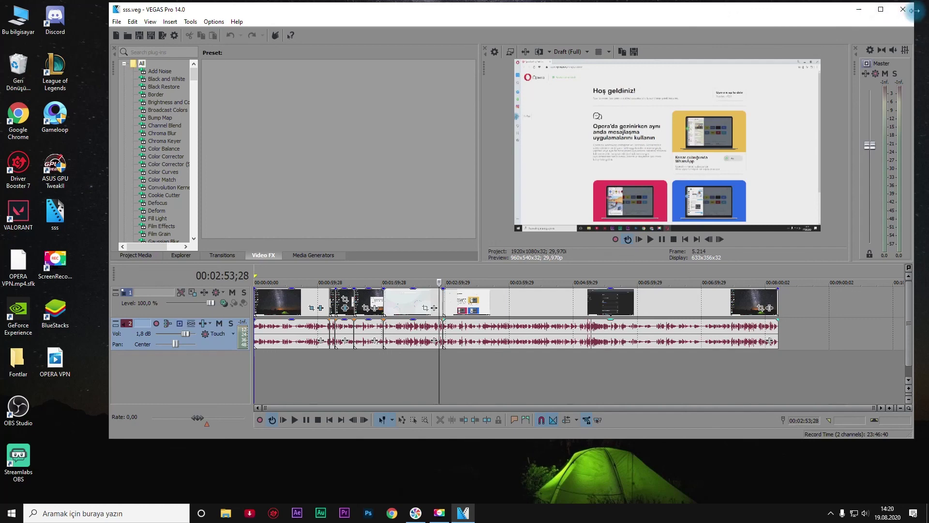
{"action": "left_click", "coordinate": [905, 10]}
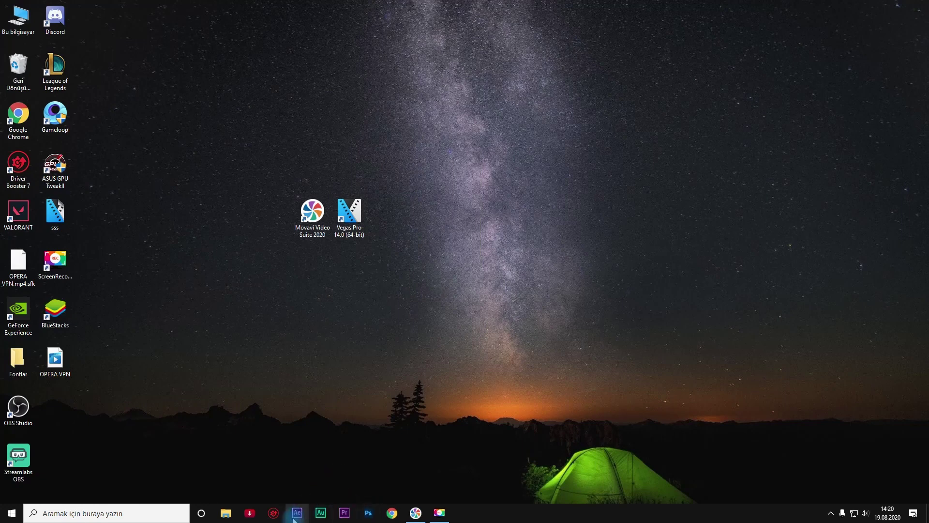
{"action": "left_click", "coordinate": [342, 514]}
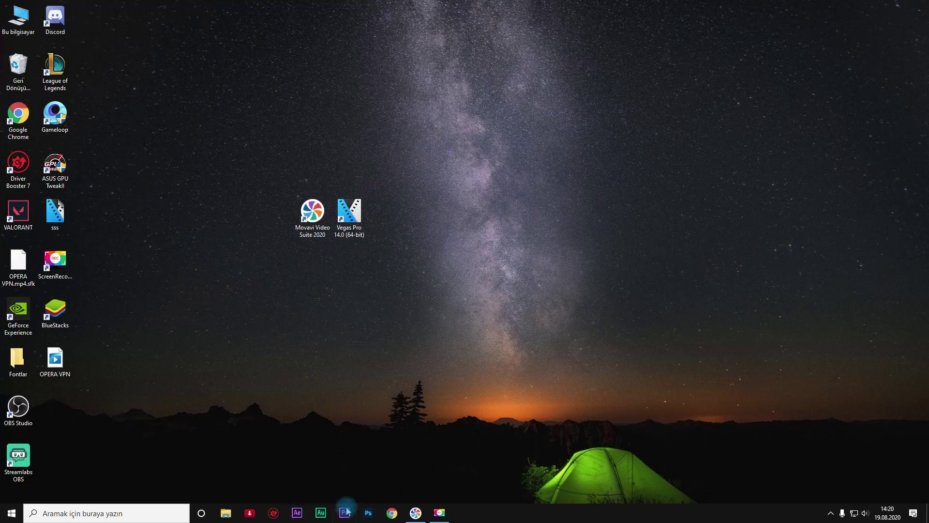
{"action": "left_click", "coordinate": [345, 517]}
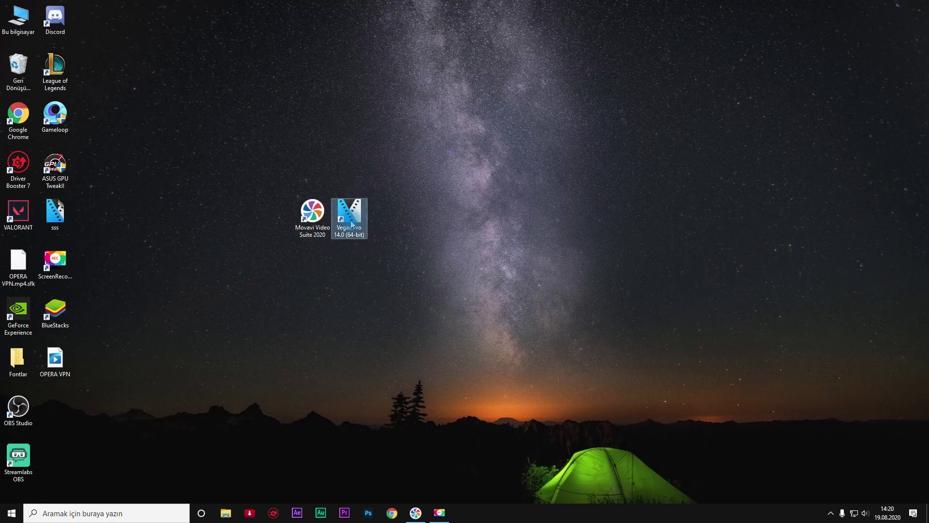
{"action": "left_click", "coordinate": [421, 268]}
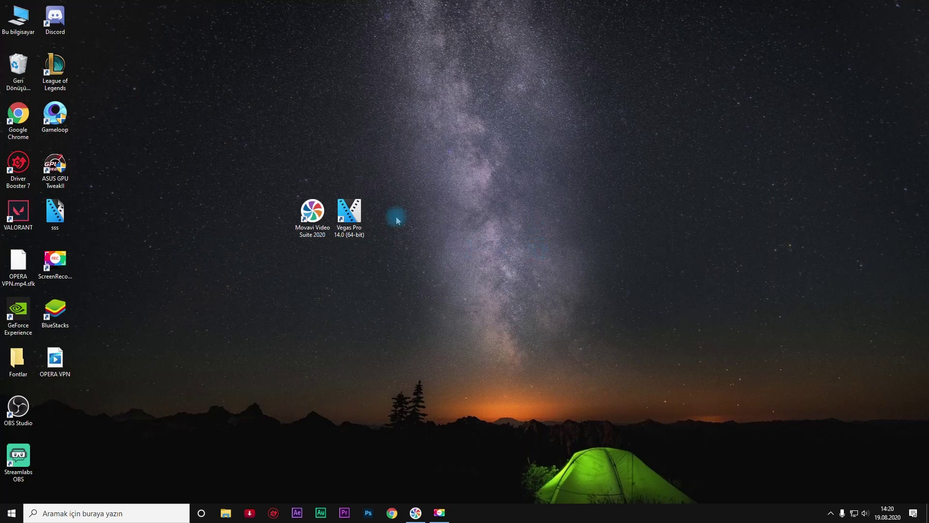
{"action": "left_click_drag", "start_coordinate": [242, 166], "coordinate": [441, 277]}
{"action": "left_click", "coordinate": [475, 276]}
{"action": "right_click", "coordinate": [475, 276]}
{"action": "left_click", "coordinate": [498, 308]}
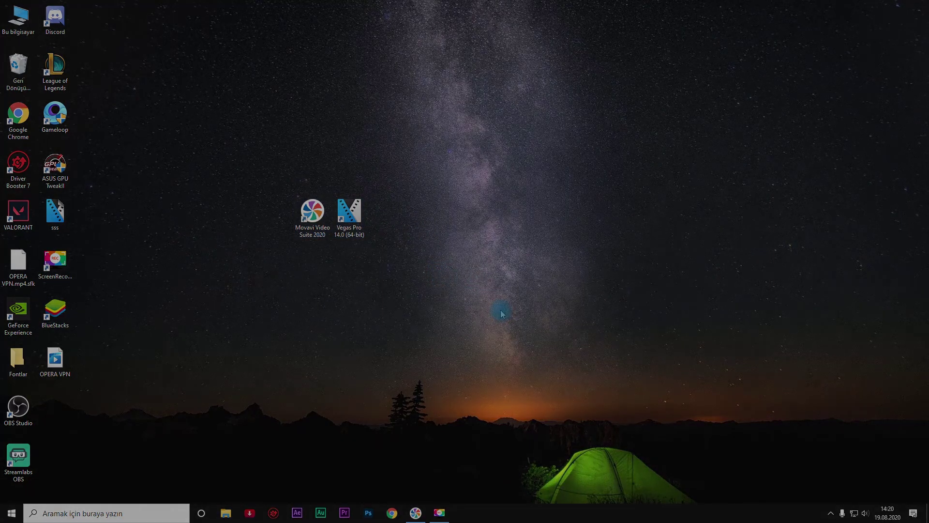